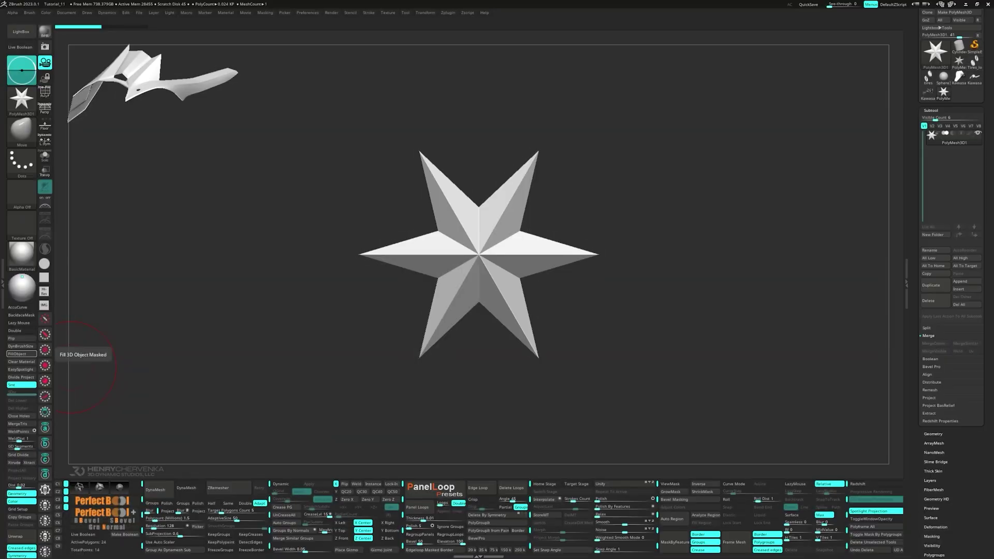
# Step: Replace the star mesh with a PolyCube and delete its extra edge loops with the polyframe displayed
pyautogui.moveTo(585, 291); pyautogui.dragTo(566, 316)
pyautogui.press('w')
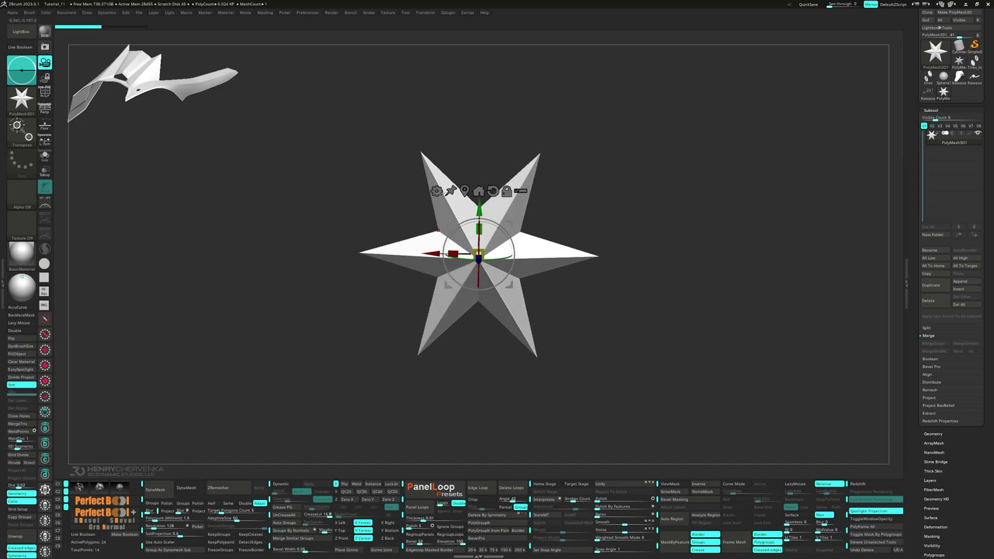
pyautogui.click(436, 191)
pyautogui.click(497, 191)
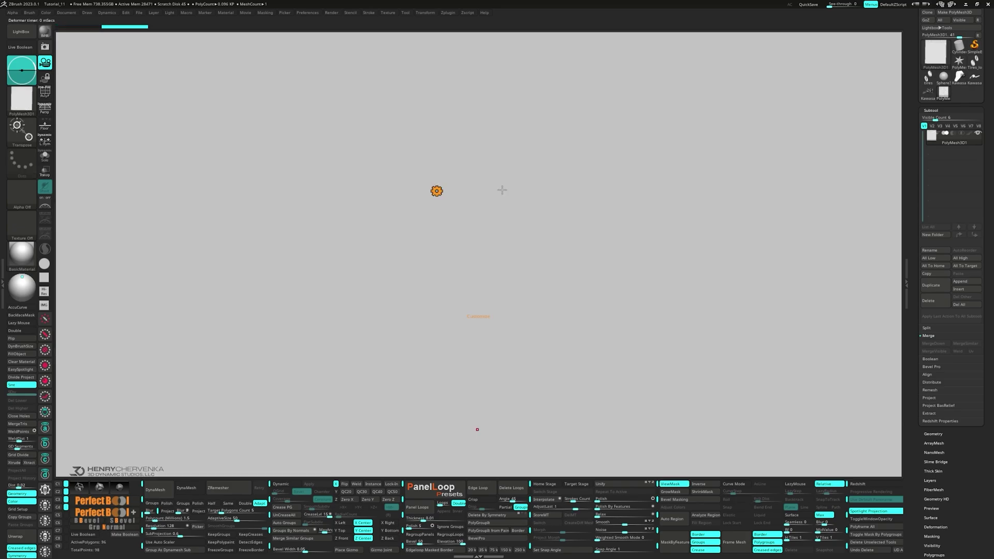
pyautogui.hotkey('shift', 'f')
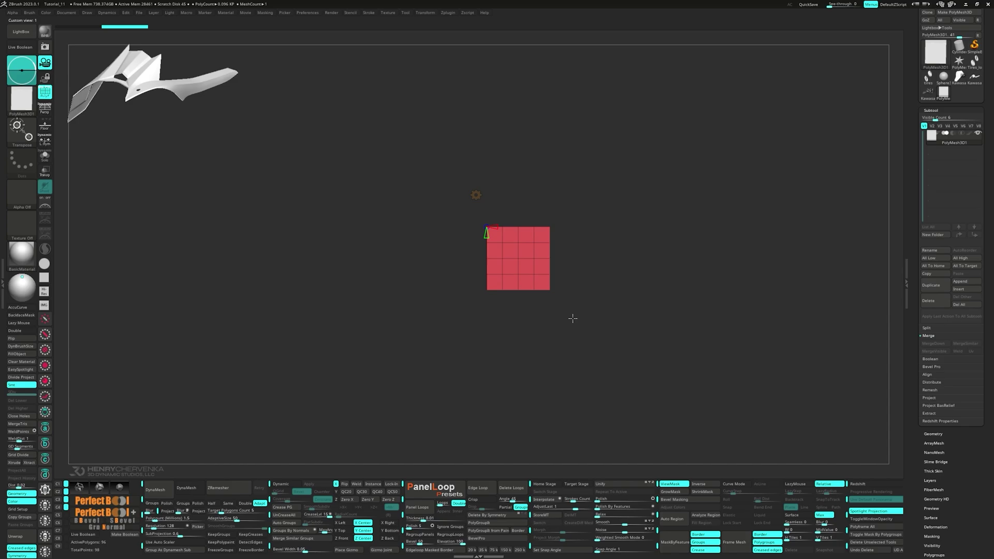
pyautogui.click(518, 488)
# Step: Scale the cube down and lengthen it into a long horizontal bar by masking and moving one end
pyautogui.moveTo(503, 265)
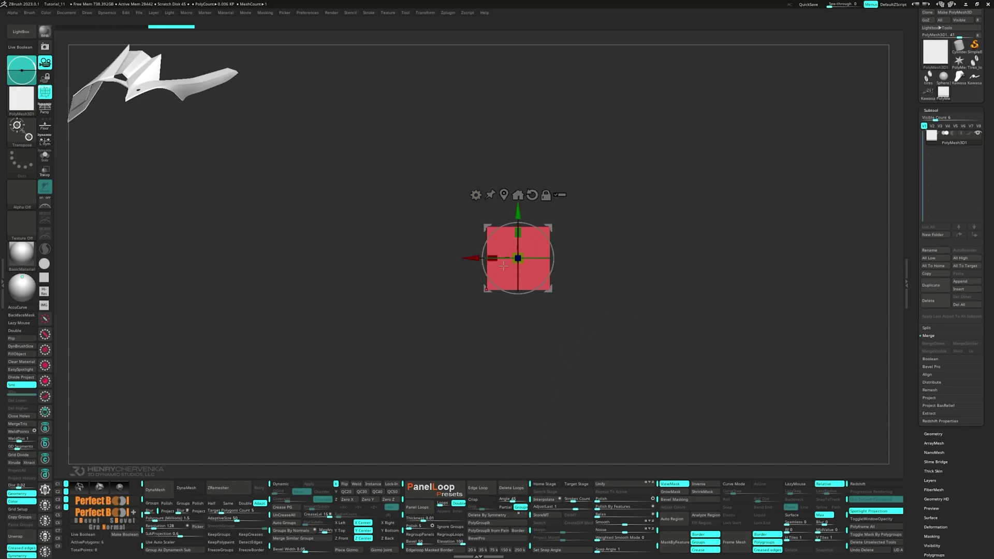
pyautogui.moveTo(524, 262); pyautogui.dragTo(493, 251)
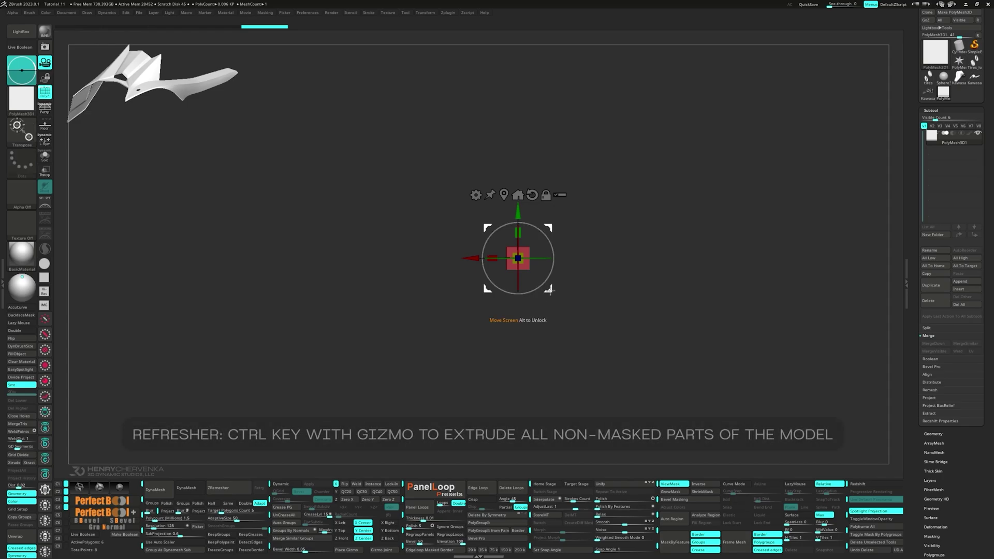
pyautogui.keyDown('ctrl'); pyautogui.moveTo(550, 289); pyautogui.dragTo(384, 288); pyautogui.keyUp('ctrl')
pyautogui.keyDown('ctrl'); pyautogui.moveTo(424, 213); pyautogui.dragTo(324, 251); pyautogui.keyUp('ctrl')
pyautogui.moveTo(384, 288); pyautogui.dragTo(363, 290)
# Step: Extrude the free end of the bar into short segments, rotating them so that end bends upward
pyautogui.keyDown('ctrl'); pyautogui.keyDown('alt'); pyautogui.moveTo(386, 209); pyautogui.dragTo(332, 254); pyautogui.keyUp('alt'); pyautogui.keyUp('ctrl')
pyautogui.keyDown('ctrl'); pyautogui.moveTo(362, 289); pyautogui.dragTo(340, 278); pyautogui.keyUp('ctrl')
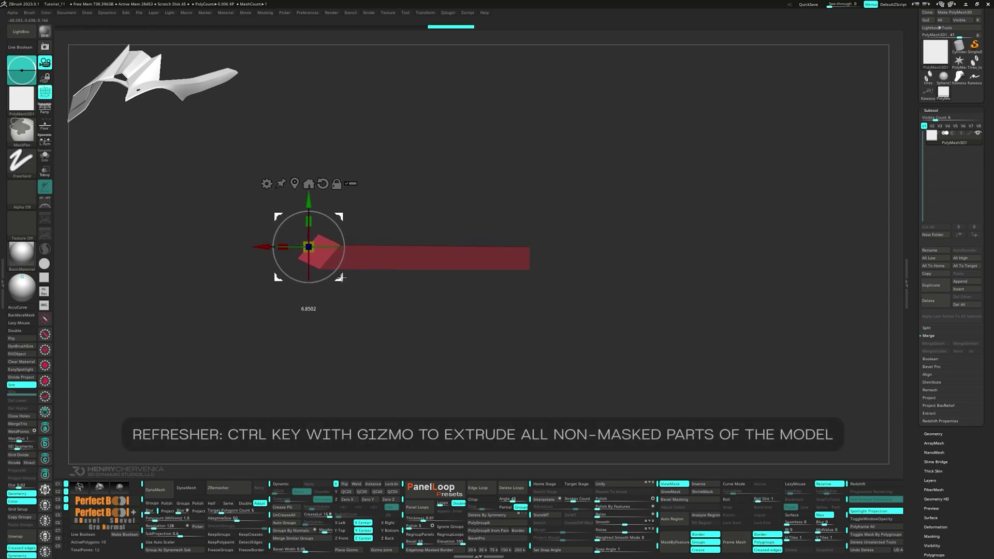
pyautogui.keyDown('ctrl'); pyautogui.moveTo(356, 211); pyautogui.dragTo(312, 243); pyautogui.keyUp('ctrl')
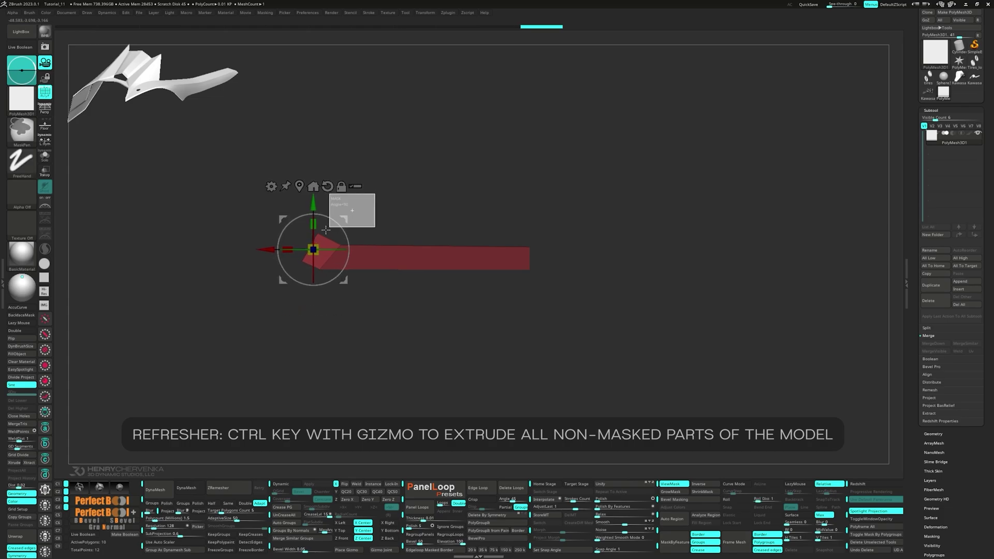
pyautogui.keyDown('ctrl'); pyautogui.moveTo(339, 278); pyautogui.dragTo(315, 275); pyautogui.keyUp('ctrl')
pyautogui.keyDown('ctrl'); pyautogui.moveTo(369, 179); pyautogui.dragTo(281, 238); pyautogui.keyUp('ctrl')
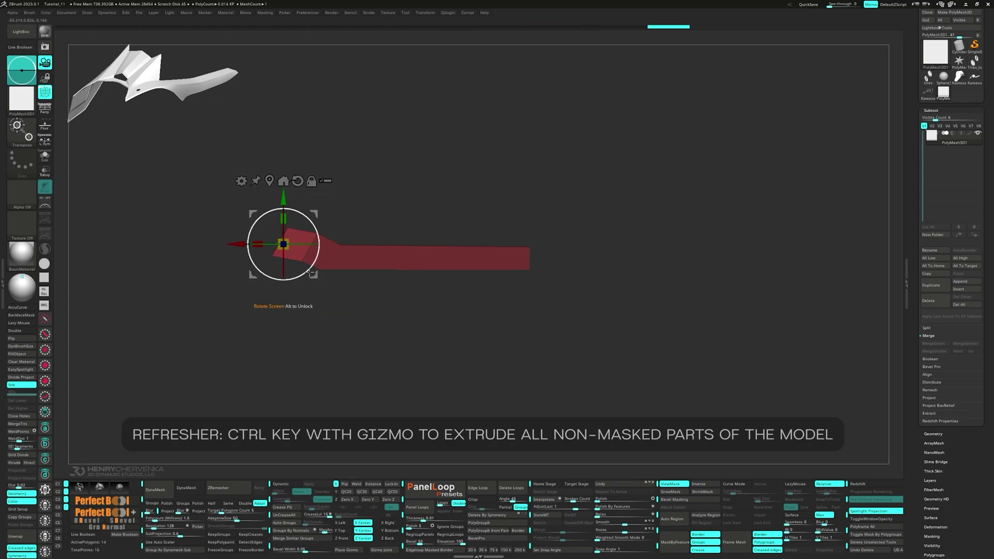
pyautogui.moveTo(315, 276)
pyautogui.mouseDown()
pyautogui.moveTo(324, 268)
pyautogui.moveTo(311, 274)
pyautogui.mouseUp()
# Step: Extrude further short segments from the bent end, narrow them into a tip and clear the mask
pyautogui.keyDown('ctrl'); pyautogui.moveTo(250, 201); pyautogui.dragTo(287, 243); pyautogui.keyUp('ctrl')
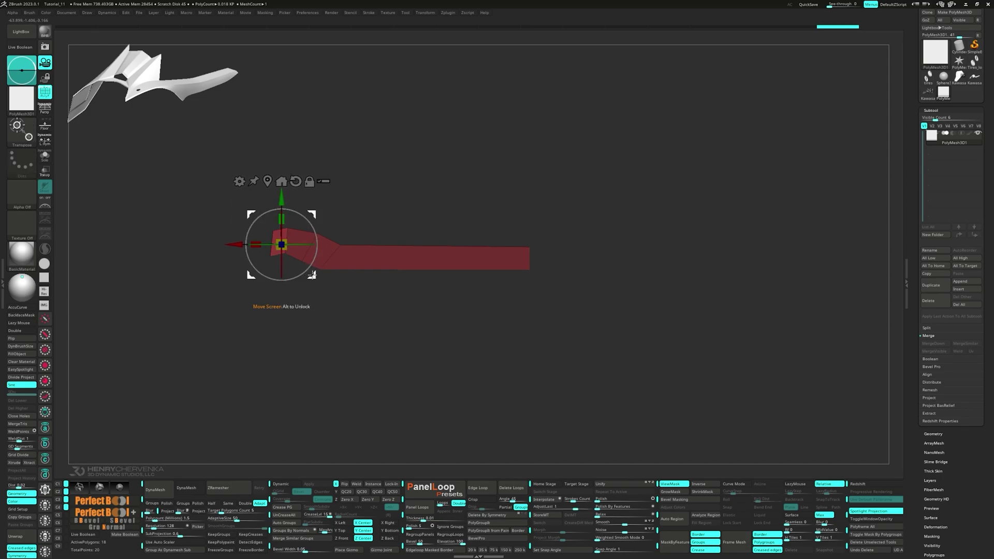
pyautogui.moveTo(312, 275); pyautogui.dragTo(313, 266)
pyautogui.keyDown('ctrl'); pyautogui.keyDown('alt'); pyautogui.moveTo(223, 208); pyautogui.dragTo(275, 262); pyautogui.keyUp('alt'); pyautogui.keyUp('ctrl')
pyautogui.keyDown('ctrl'); pyautogui.moveTo(313, 266); pyautogui.dragTo(293, 272); pyautogui.keyUp('ctrl')
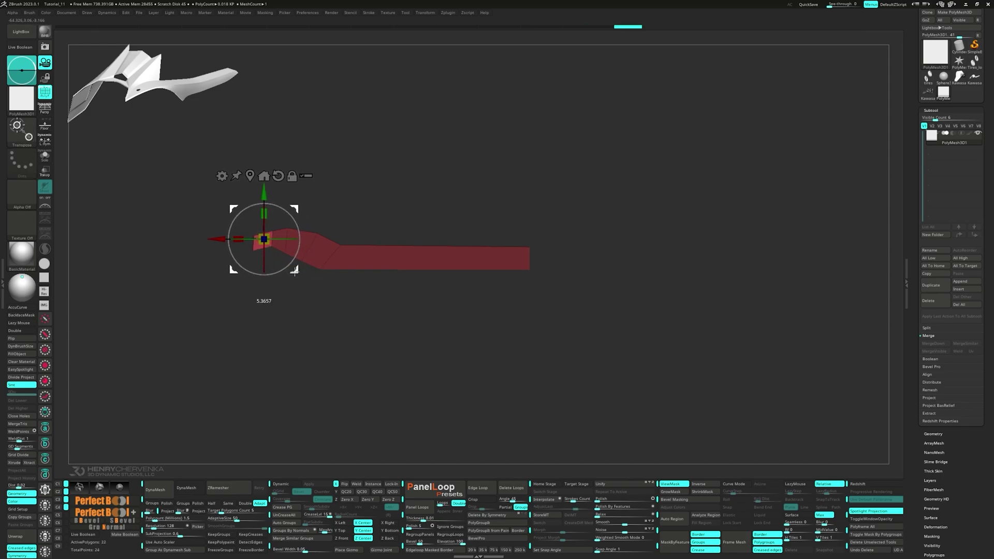
pyautogui.keyDown('ctrl'); pyautogui.moveTo(194, 205); pyautogui.dragTo(257, 241); pyautogui.keyUp('ctrl')
pyautogui.moveTo(293, 273); pyautogui.dragTo(293, 267)
pyautogui.keyDown('ctrl'); pyautogui.click(438, 324); pyautogui.keyUp('ctrl')
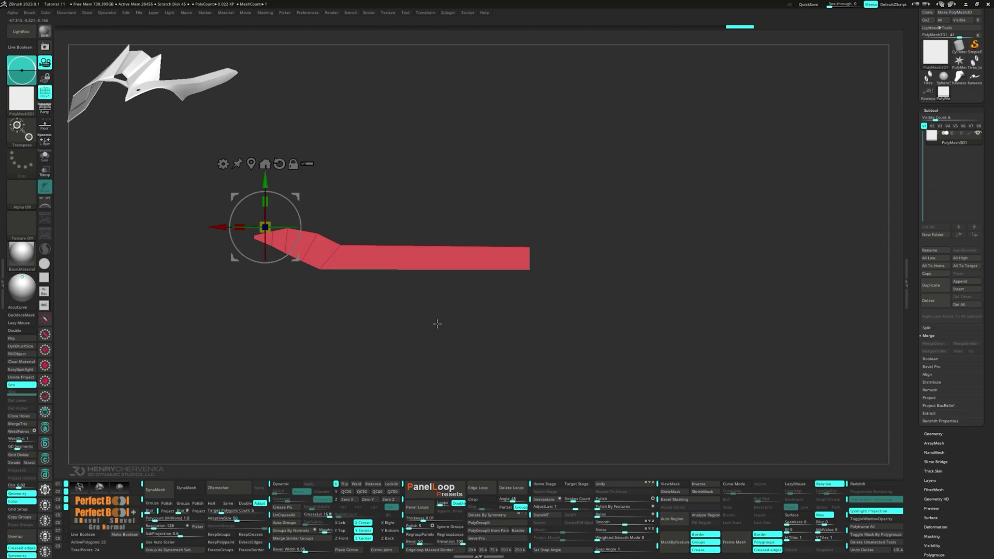
# Step: Insert three edge loops across the bar's straight section with ZModeler and pull its underside into a gentle curve with a move brush
pyautogui.press('q')
pyautogui.press('space')
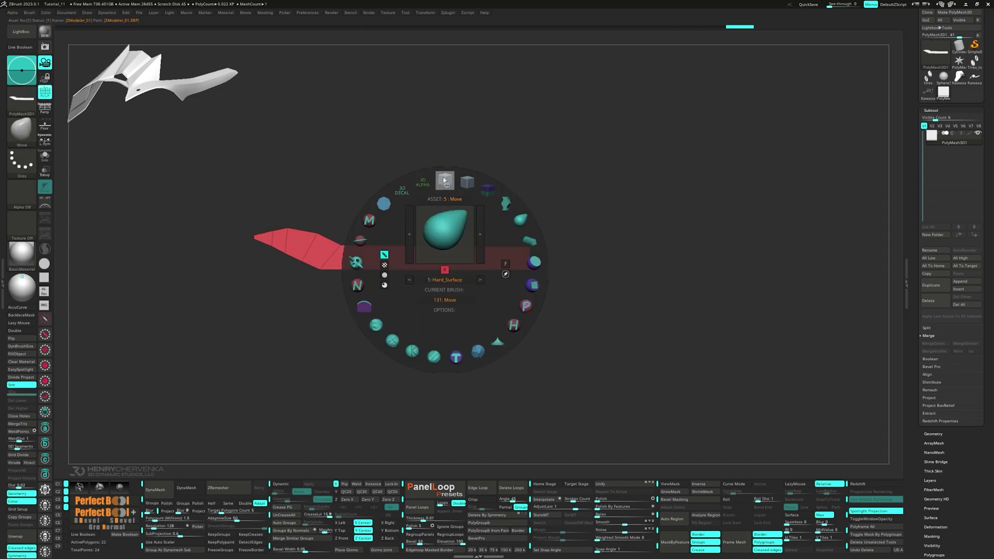
pyautogui.click(444, 181)
pyautogui.press('space')
pyautogui.click(436, 274)
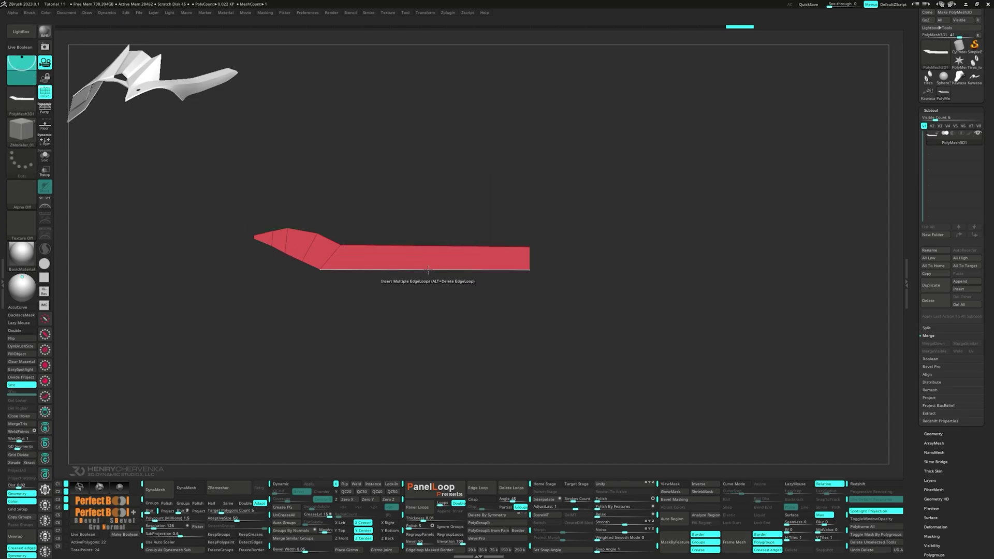
pyautogui.press('space')
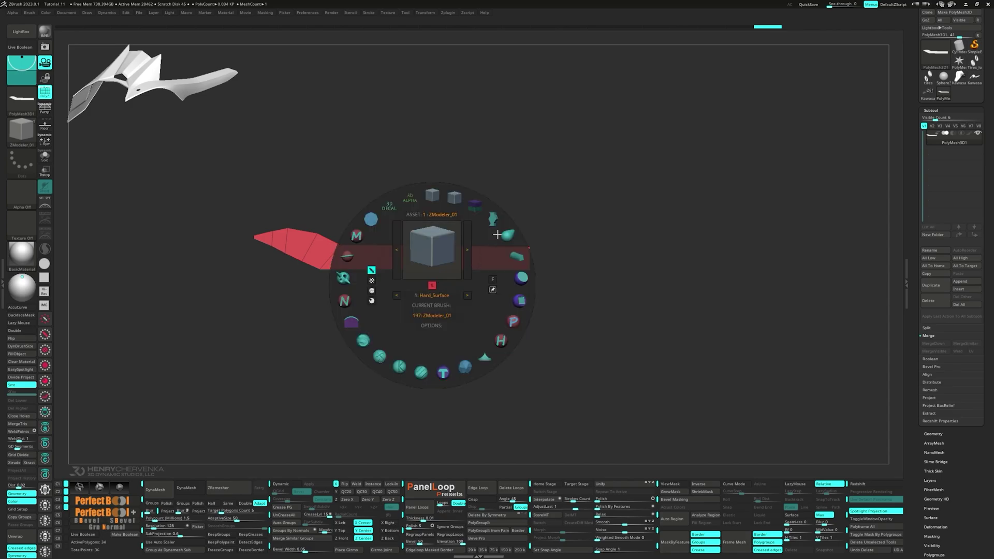
pyautogui.click(495, 227)
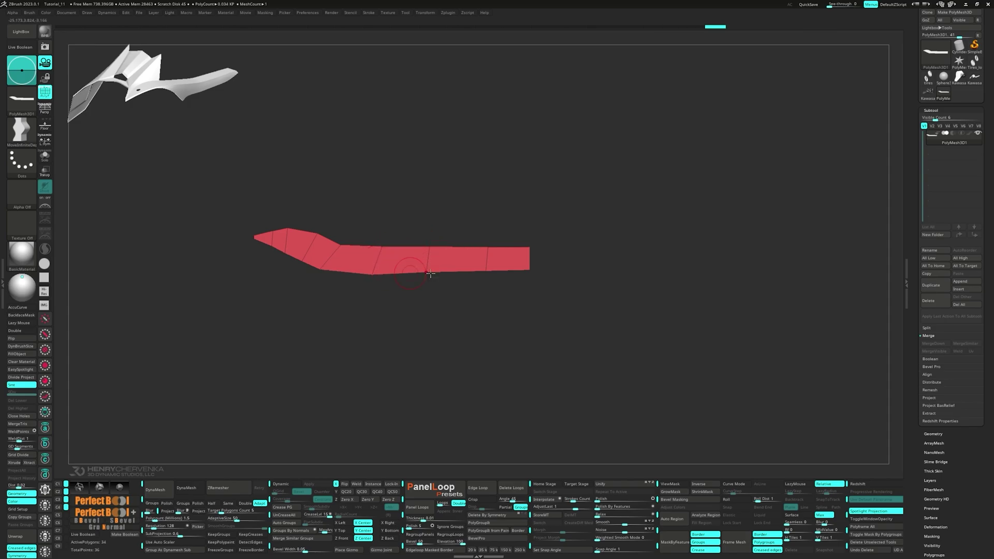
# Step: Shape the bar's upper outline in the top view into an arch sloping down toward the straight end by masking and moving points
pyautogui.keyDown('shift'); pyautogui.moveTo(456, 342); pyautogui.dragTo(454, 279); pyautogui.keyUp('shift')
pyautogui.press('2')
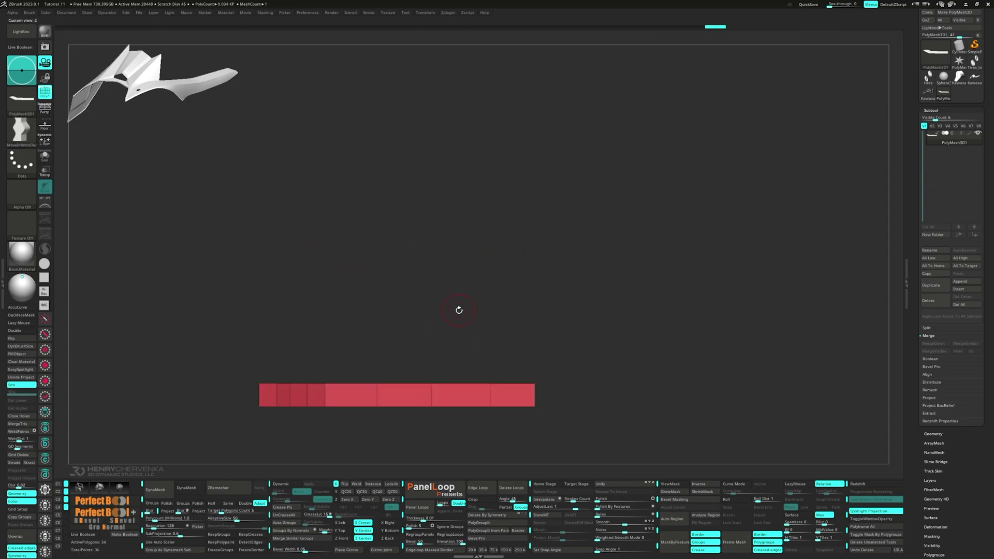
pyautogui.keyDown('ctrl'); pyautogui.moveTo(189, 325); pyautogui.dragTo(544, 419); pyautogui.keyUp('ctrl')
pyautogui.press('w')
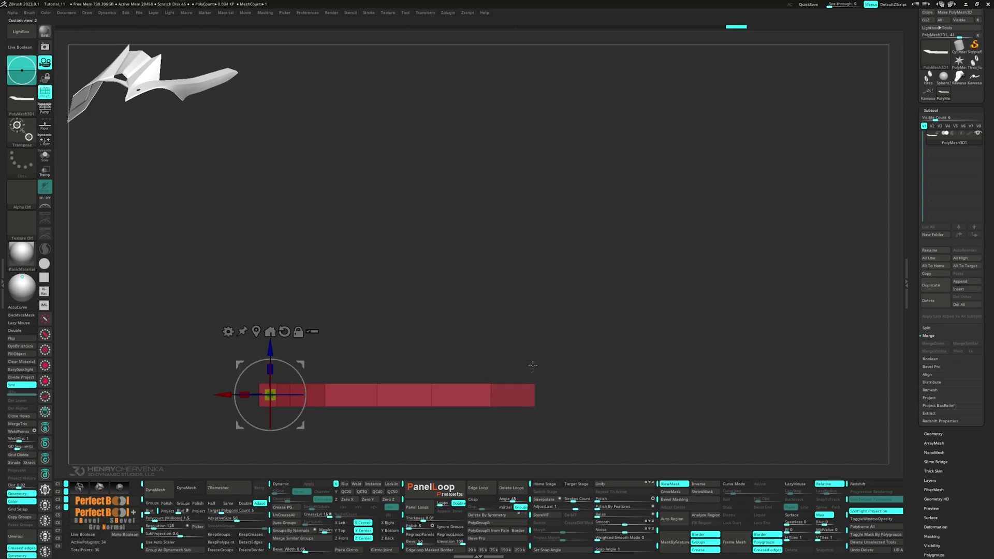
pyautogui.moveTo(271, 349); pyautogui.dragTo(267, 317)
pyautogui.keyDown('ctrl'); pyautogui.moveTo(424, 328); pyautogui.dragTo(369, 364); pyautogui.keyUp('ctrl')
pyautogui.moveTo(269, 318); pyautogui.dragTo(269, 303)
pyautogui.keyDown('ctrl'); pyautogui.moveTo(363, 318); pyautogui.dragTo(323, 353); pyautogui.keyUp('ctrl')
pyautogui.moveTo(270, 306); pyautogui.dragTo(270, 307)
pyautogui.keyDown('ctrl'); pyautogui.moveTo(368, 313); pyautogui.dragTo(396, 311); pyautogui.keyUp('ctrl')
pyautogui.keyDown('ctrl'); pyautogui.moveTo(271, 331); pyautogui.dragTo(294, 356); pyautogui.keyUp('ctrl')
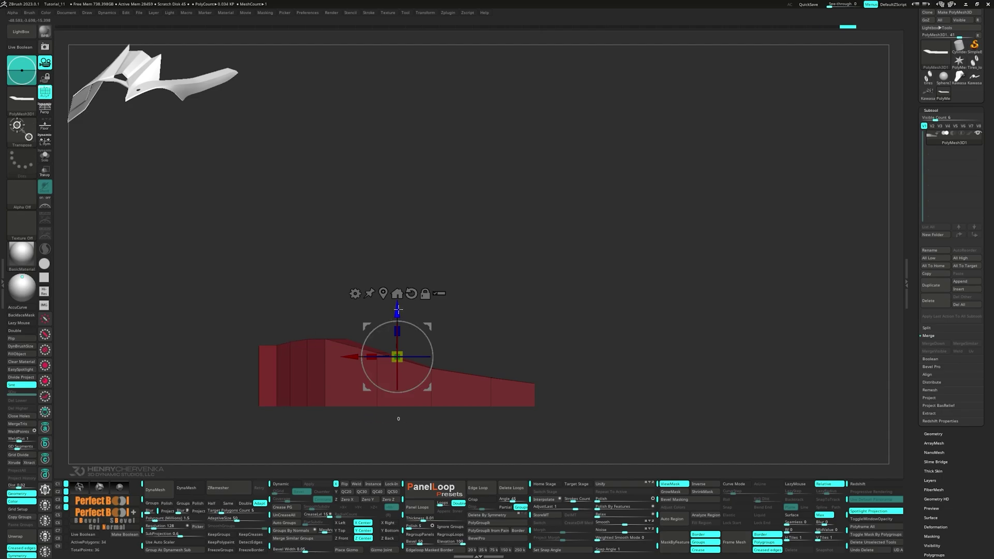
pyautogui.moveTo(398, 312); pyautogui.dragTo(397, 318)
# Step: Raise the lower outline in the top view and narrow the straight end to a tip using masks and the gizmo
pyautogui.keyDown('ctrl'); pyautogui.moveTo(321, 422); pyautogui.dragTo(300, 431); pyautogui.keyUp('ctrl')
pyautogui.keyDown('ctrl'); pyautogui.moveTo(210, 438); pyautogui.dragTo(572, 403); pyautogui.keyUp('ctrl')
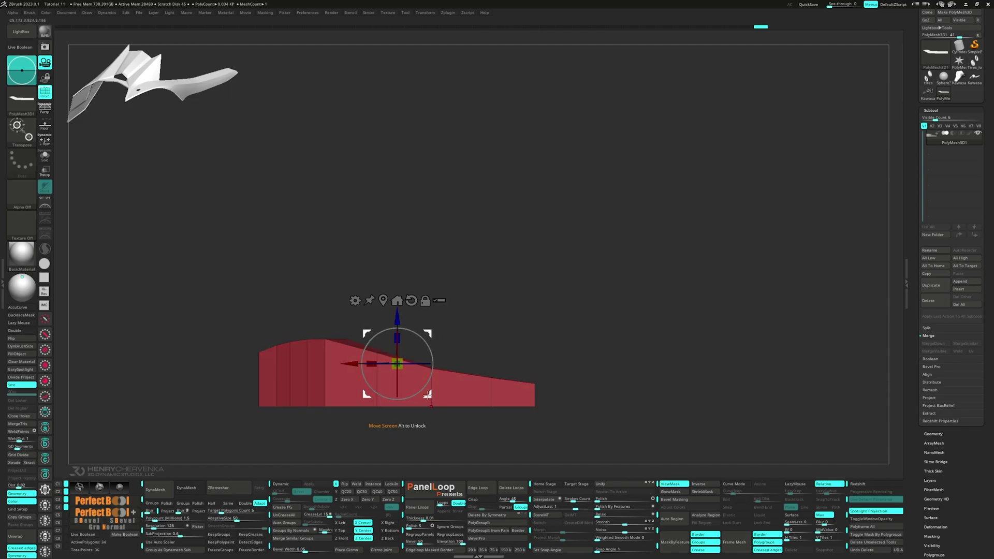
pyautogui.moveTo(397, 317); pyautogui.dragTo(397, 303)
pyautogui.keyDown('ctrl'); pyautogui.moveTo(508, 411); pyautogui.dragTo(482, 387); pyautogui.keyUp('ctrl')
pyautogui.moveTo(428, 380); pyautogui.dragTo(431, 377)
pyautogui.keyDown('ctrl'); pyautogui.moveTo(572, 408); pyautogui.dragTo(518, 374); pyautogui.keyUp('ctrl')
pyautogui.moveTo(432, 379); pyautogui.dragTo(421, 373)
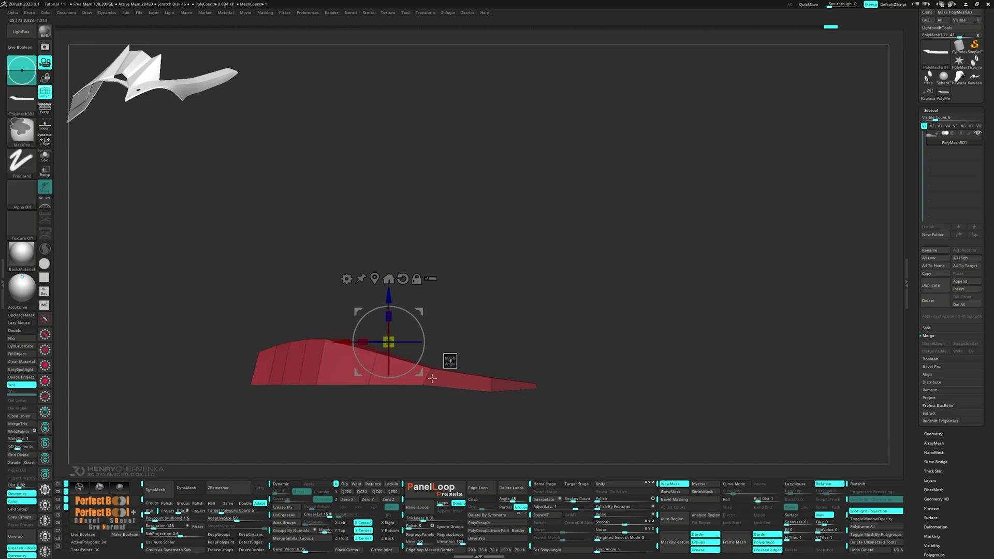
# Step: Move the lower outline at the bent end up toward the arch, leaving that end a thin, wing-like sliver
pyautogui.keyDown('ctrl'); pyautogui.moveTo(462, 404); pyautogui.dragTo(409, 369); pyautogui.keyUp('ctrl')
pyautogui.moveTo(422, 373); pyautogui.dragTo(429, 369)
pyautogui.keyDown('ctrl'); pyautogui.moveTo(406, 404); pyautogui.dragTo(364, 371); pyautogui.keyUp('ctrl')
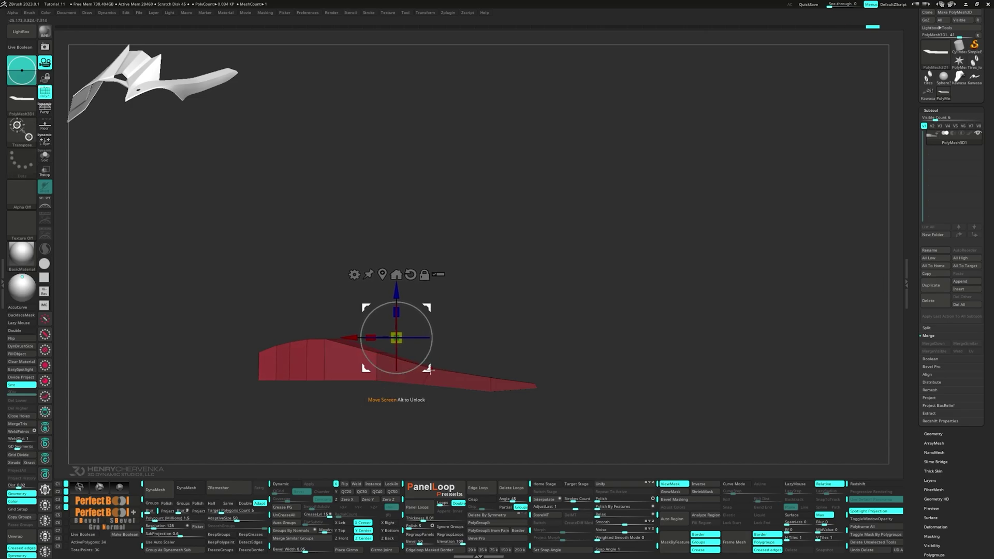
pyautogui.moveTo(428, 369); pyautogui.dragTo(432, 333)
pyautogui.keyDown('ctrl'); pyautogui.moveTo(313, 327); pyautogui.dragTo(351, 361); pyautogui.keyUp('ctrl')
pyautogui.moveTo(429, 332); pyautogui.dragTo(428, 337)
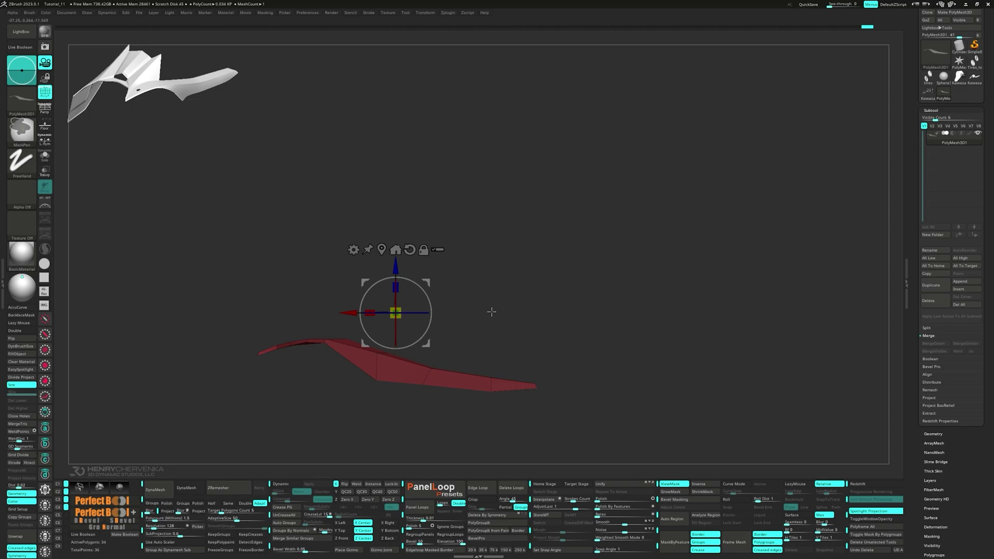
# Step: Delete unneeded polygons from the back of the wing shape using ZModeler's Delete A Poly action
pyautogui.moveTo(493, 313); pyautogui.dragTo(476, 400)
pyautogui.press('q')
pyautogui.moveTo(474, 401)
pyautogui.mouseDown(button='right')
pyautogui.moveTo(434, 373)
pyautogui.moveTo(448, 358)
pyautogui.mouseUp(button='right')
pyautogui.press('space')
pyautogui.click(436, 285)
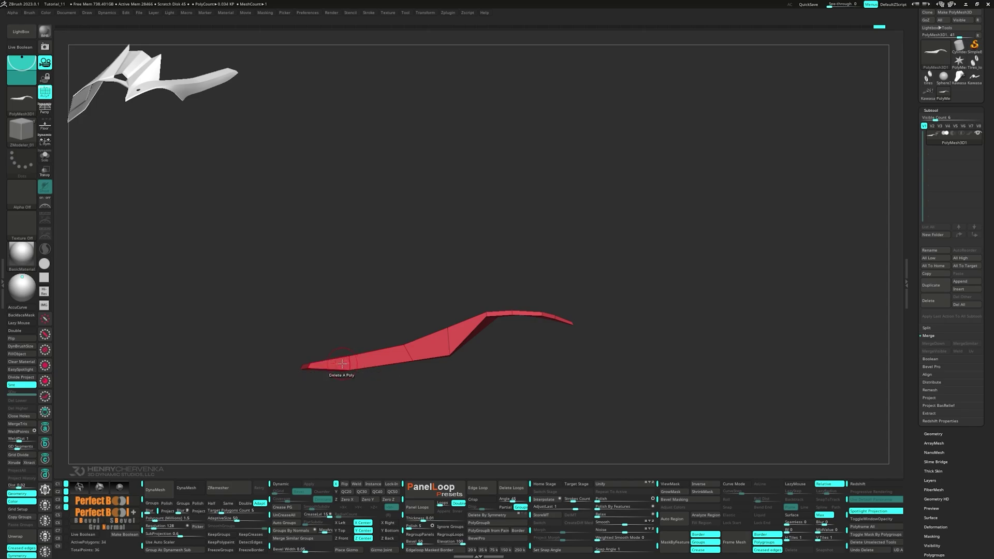
pyautogui.moveTo(468, 326); pyautogui.dragTo(358, 369, button='right')
pyautogui.click(463, 336)
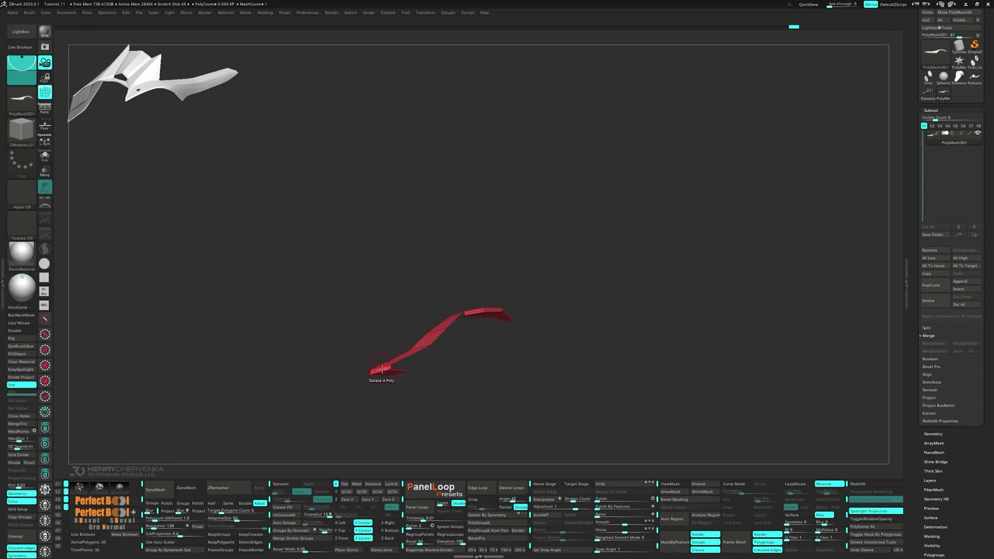
pyautogui.click(382, 369)
# Step: Select and delete the remaining strips of rear and side polygons along the wing to leave an open shell
pyautogui.moveTo(382, 369); pyautogui.dragTo(434, 332)
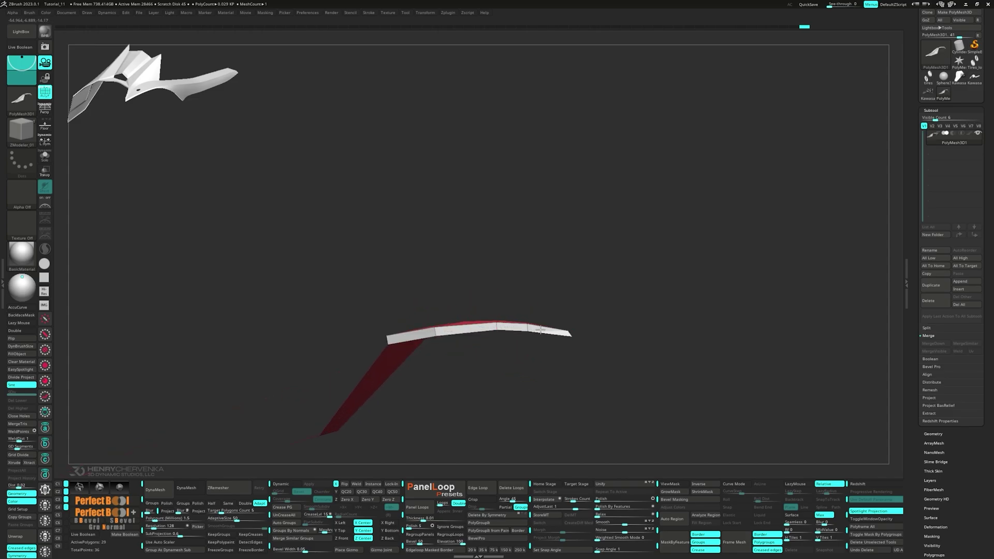
pyautogui.moveTo(540, 330)
pyautogui.mouseDown()
pyautogui.moveTo(524, 273)
pyautogui.moveTo(462, 355)
pyautogui.moveTo(475, 324)
pyautogui.moveTo(396, 368)
pyautogui.moveTo(265, 374)
pyautogui.moveTo(369, 315)
pyautogui.mouseUp()
pyautogui.click(480, 326)
pyautogui.moveTo(233, 393)
pyautogui.keyDown('alt'); pyautogui.mouseDown()
pyautogui.moveTo(366, 329)
pyautogui.moveTo(289, 270)
pyautogui.moveTo(359, 416)
pyautogui.moveTo(335, 426)
pyautogui.moveTo(383, 373)
pyautogui.moveTo(419, 293)
pyautogui.moveTo(419, 334)
pyautogui.mouseUp(); pyautogui.keyUp('alt')
pyautogui.click(366, 329)
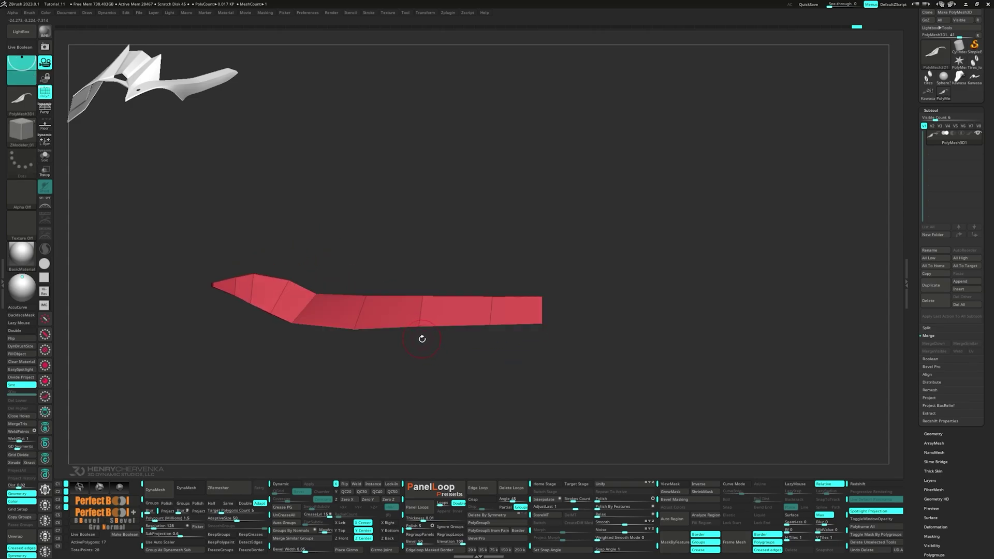
# Step: Mask the whole wing, insert a PolyCube above its bent end and split the cube into its own subtool
pyautogui.press('f')
pyautogui.keyDown('ctrl'); pyautogui.click(434, 210); pyautogui.keyUp('ctrl')
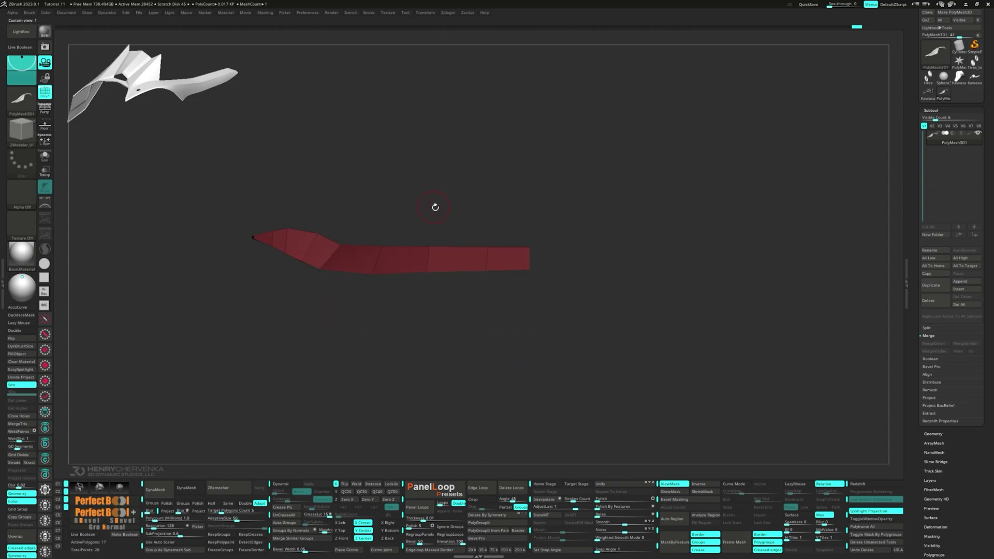
pyautogui.press('w')
pyautogui.click(390, 163)
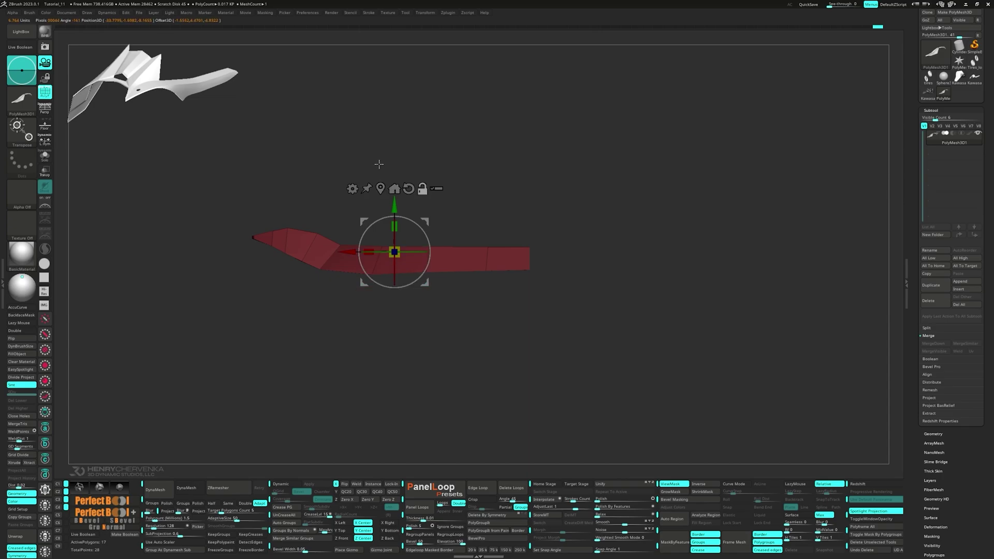
pyautogui.moveTo(424, 281); pyautogui.dragTo(362, 209)
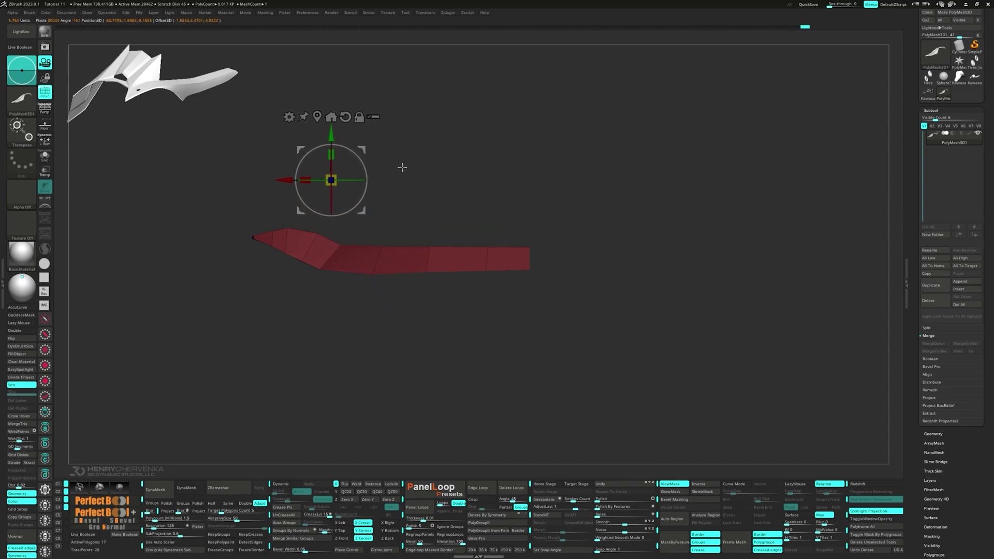
pyautogui.click(289, 117)
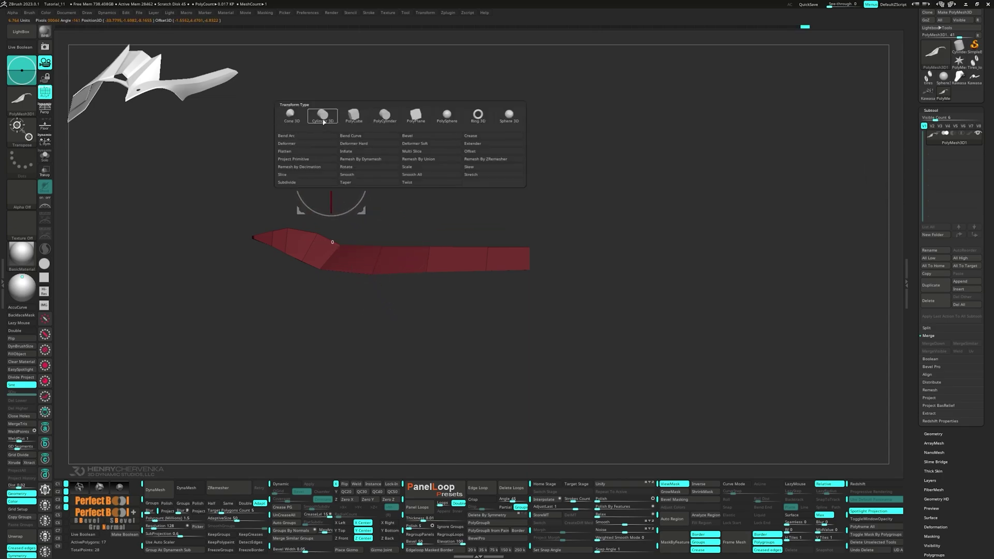
pyautogui.click(354, 116)
pyautogui.keyDown('ctrl'); pyautogui.click(418, 197); pyautogui.keyUp('ctrl')
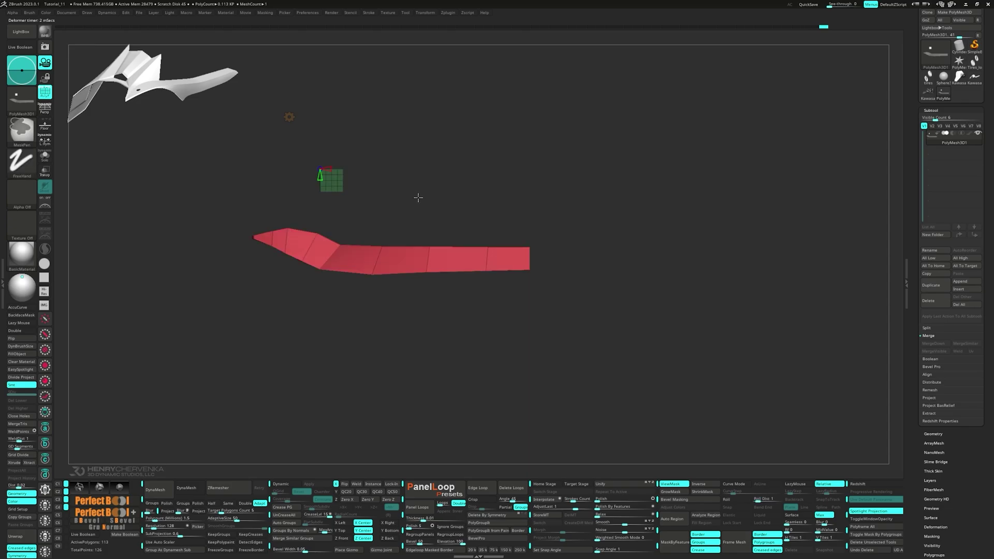
pyautogui.hotkey('ctrl', 'shift', 's')
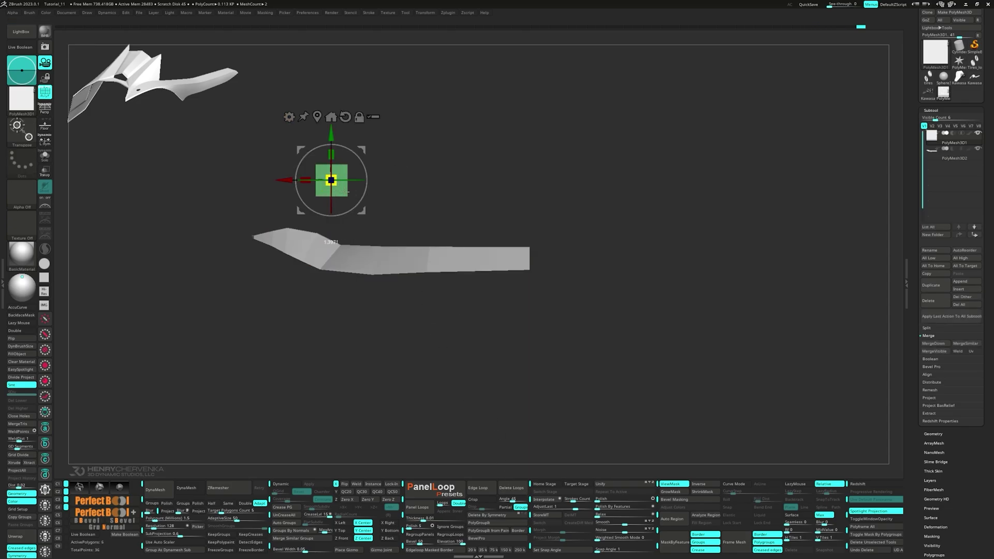
# Step: Enlarge the new cube above the wing and adjust one side with the gizmo so the block flares slightly
pyautogui.moveTo(346, 192)
pyautogui.mouseDown()
pyautogui.moveTo(385, 208)
pyautogui.moveTo(357, 209)
pyautogui.mouseUp()
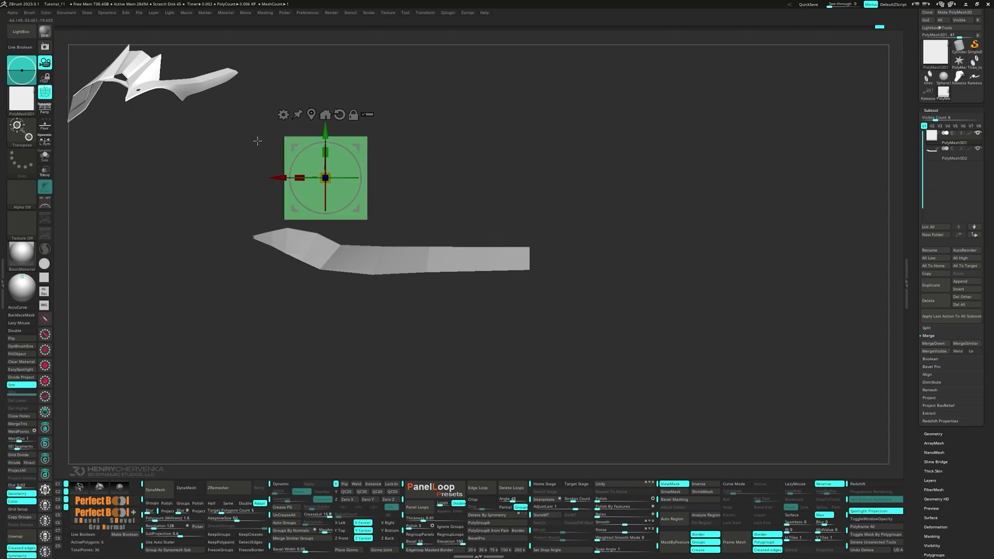
pyautogui.moveTo(272, 177); pyautogui.dragTo(283, 178)
pyautogui.moveTo(336, 153); pyautogui.dragTo(337, 151)
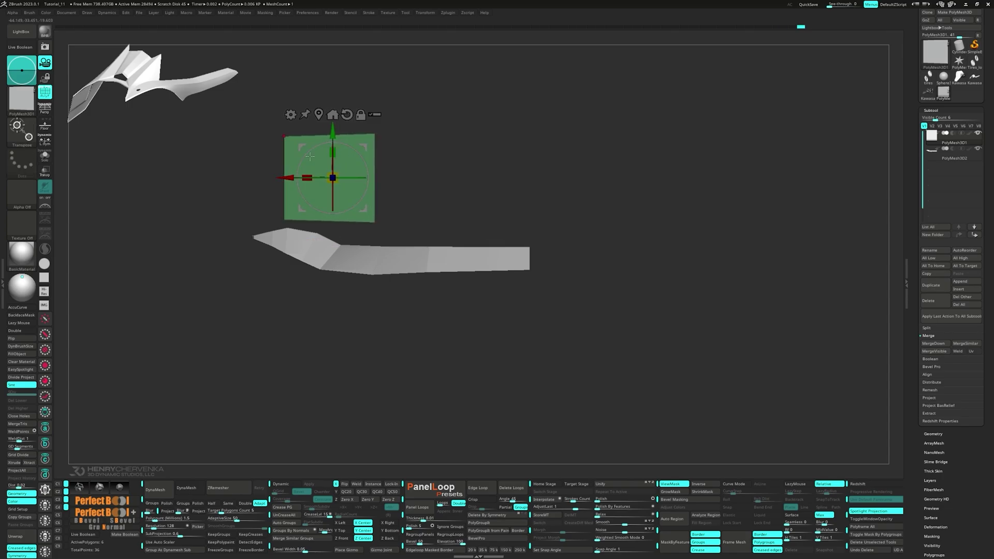
pyautogui.keyDown('ctrl'); pyautogui.moveTo(393, 206); pyautogui.dragTo(271, 232); pyautogui.keyUp('ctrl')
pyautogui.moveTo(363, 209)
pyautogui.mouseDown()
pyautogui.moveTo(414, 210)
pyautogui.moveTo(403, 238)
pyautogui.mouseUp()
pyautogui.press('q')
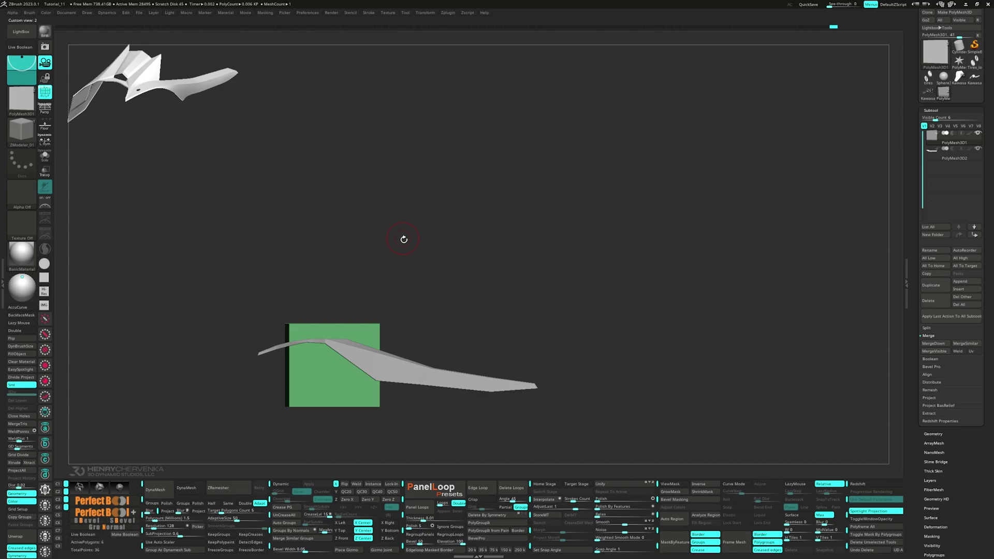
# Step: Mask part of the new block in the side view and move its unmasked points to taper it into a wedge above the wing
pyautogui.moveTo(409, 317)
pyautogui.mouseDown()
pyautogui.moveTo(406, 376)
pyautogui.moveTo(405, 336)
pyautogui.mouseUp()
pyautogui.press('w')
pyautogui.keyDown('ctrl'); pyautogui.keyDown('alt'); pyautogui.moveTo(428, 287); pyautogui.dragTo(369, 335); pyautogui.keyUp('alt'); pyautogui.keyUp('ctrl')
pyautogui.moveTo(367, 331); pyautogui.dragTo(330, 260)
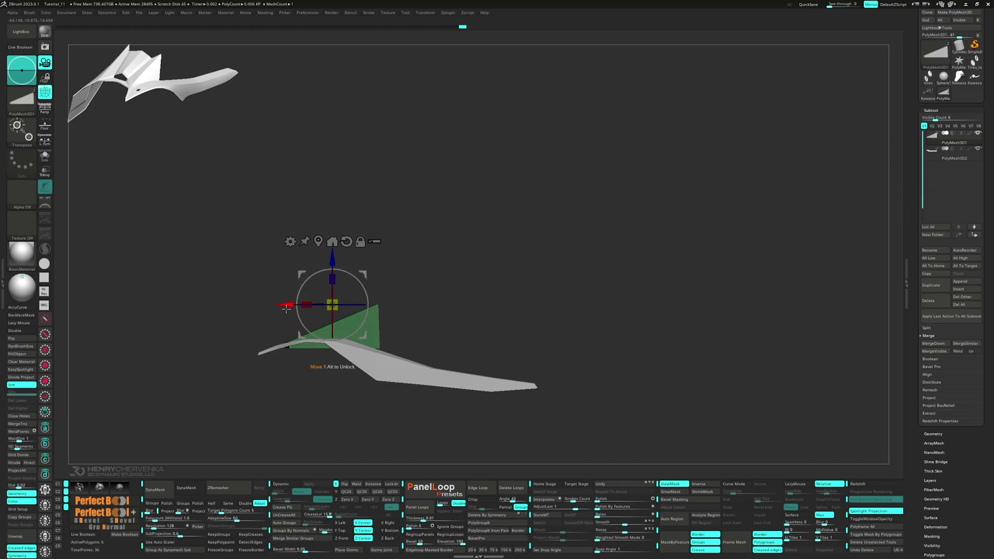
pyautogui.click(347, 242)
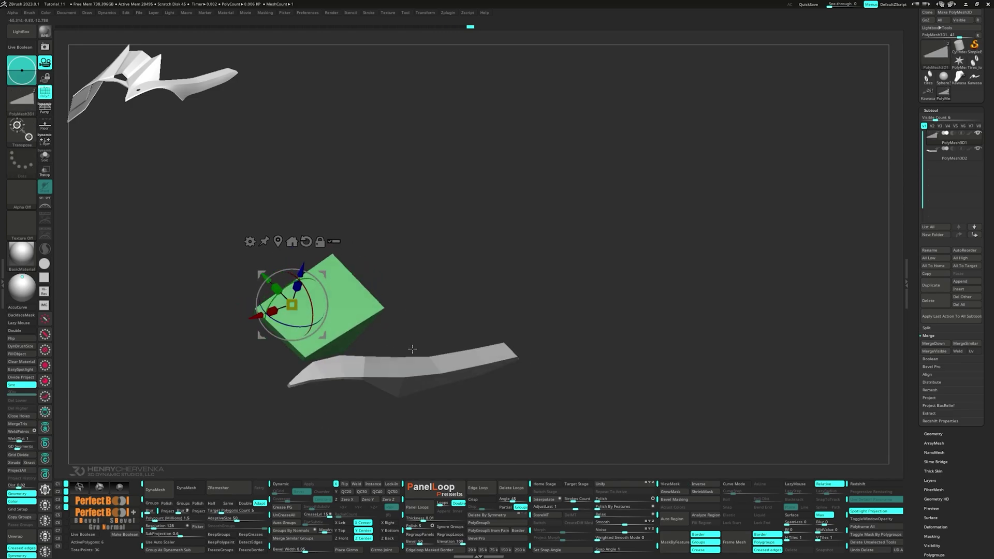
# Step: Mask the other side of the wedge, shift its free points slightly upward with the gizmo, and clear the mask
pyautogui.keyDown('shift'); pyautogui.moveTo(430, 305); pyautogui.dragTo(461, 305, button='right'); pyautogui.keyUp('shift')
pyautogui.keyDown('ctrl'); pyautogui.moveTo(335, 395); pyautogui.dragTo(229, 346); pyautogui.keyUp('ctrl')
pyautogui.keyDown('ctrl'); pyautogui.click(228, 347); pyautogui.keyUp('ctrl')
pyautogui.keyDown('ctrl'); pyautogui.moveTo(229, 347); pyautogui.dragTo(238, 380, button='right'); pyautogui.keyUp('ctrl')
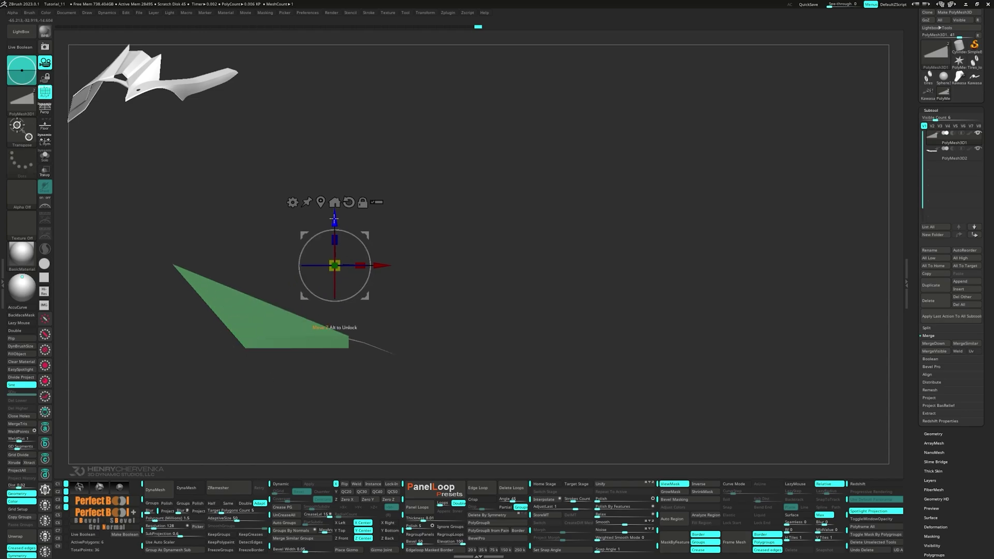
pyautogui.moveTo(335, 219); pyautogui.dragTo(335, 213)
pyautogui.keyDown('ctrl'); pyautogui.moveTo(394, 290); pyautogui.dragTo(409, 311); pyautogui.keyUp('ctrl')
pyautogui.moveTo(386, 321)
pyautogui.mouseDown(button='right')
pyautogui.moveTo(364, 346)
pyautogui.moveTo(326, 305)
pyautogui.moveTo(341, 286)
pyautogui.moveTo(299, 298)
pyautogui.moveTo(323, 286)
pyautogui.mouseUp(button='right')
# Step: Set ZModeler's polygon Delete action to target a polyloop and remove the wedge's surrounding side faces
pyautogui.press('q')
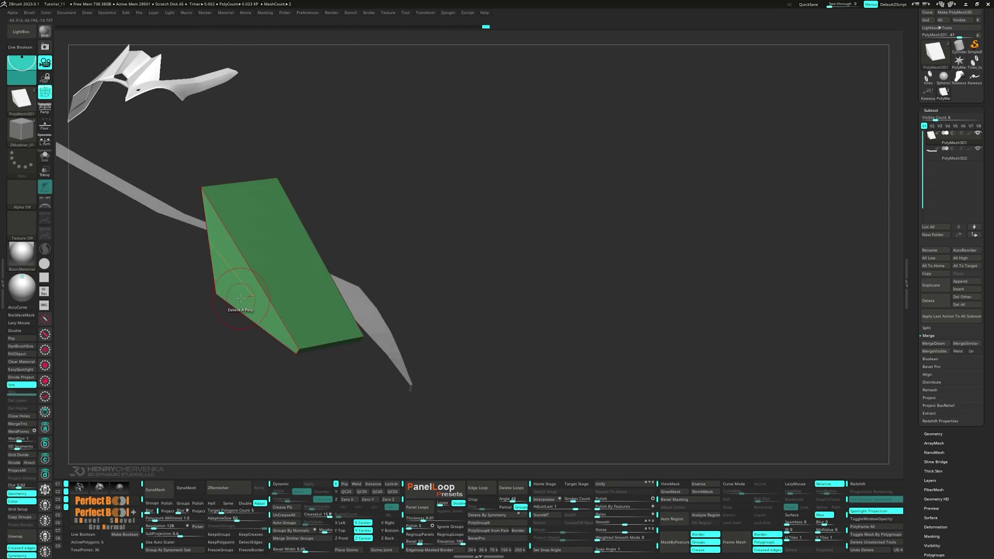
pyautogui.press('space')
pyautogui.click(296, 397)
pyautogui.click(295, 406)
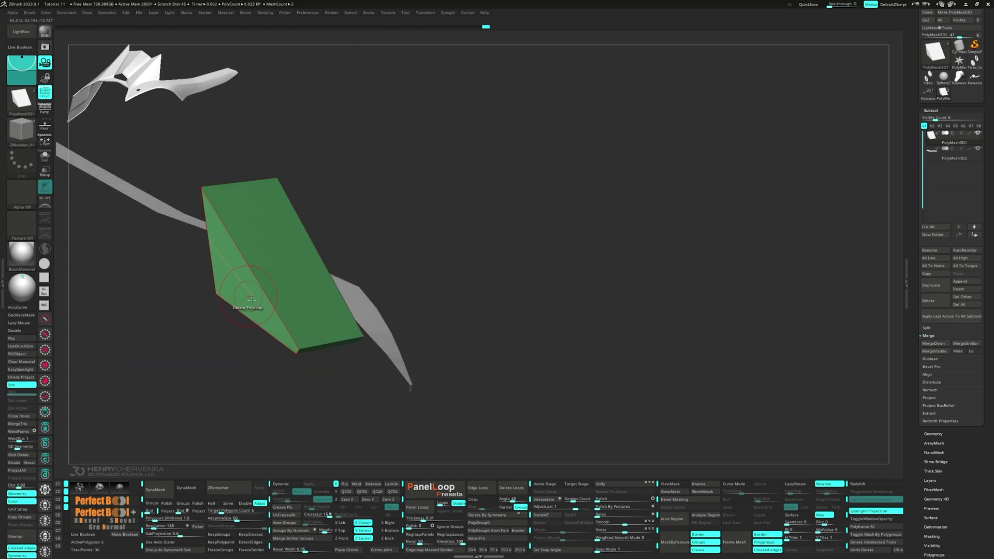
pyautogui.click(259, 321)
# Step: Delete the wedge's remaining unneeded face with the single-polygon Delete action, leaving one slanted panel
pyautogui.moveTo(264, 335)
pyautogui.mouseDown(button='right')
pyautogui.moveTo(320, 264)
pyautogui.moveTo(313, 333)
pyautogui.moveTo(346, 320)
pyautogui.moveTo(302, 326)
pyautogui.mouseUp(button='right')
pyautogui.press('space')
pyautogui.click(215, 365)
pyautogui.click(290, 326)
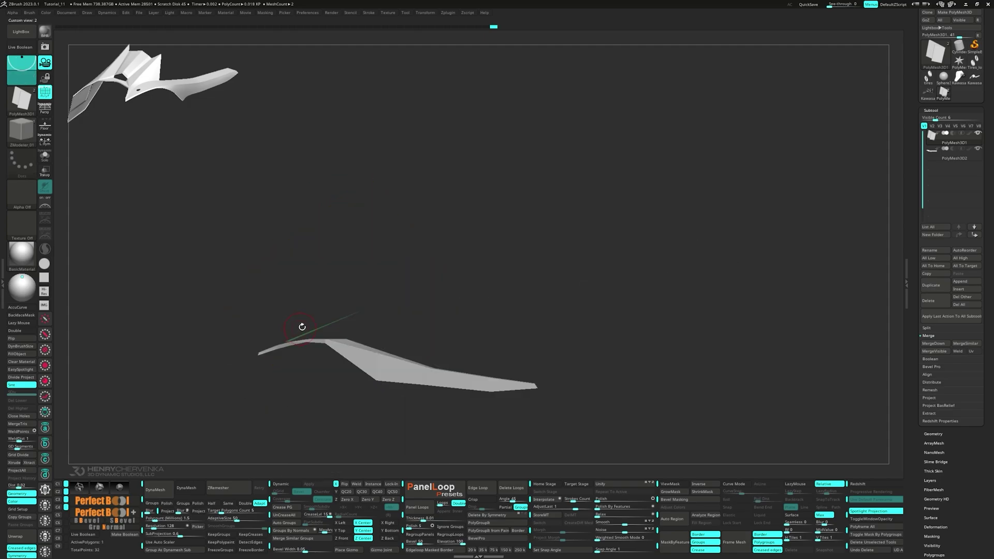
pyautogui.keyDown('shift'); pyautogui.moveTo(370, 328); pyautogui.dragTo(377, 328, button='right'); pyautogui.keyUp('shift')
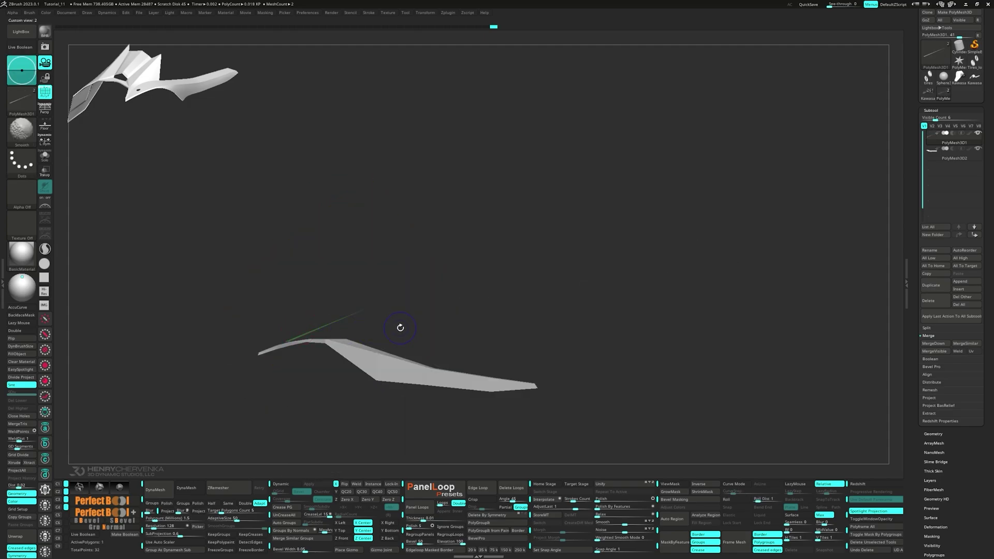
pyautogui.hotkey('ctrl', 'z')
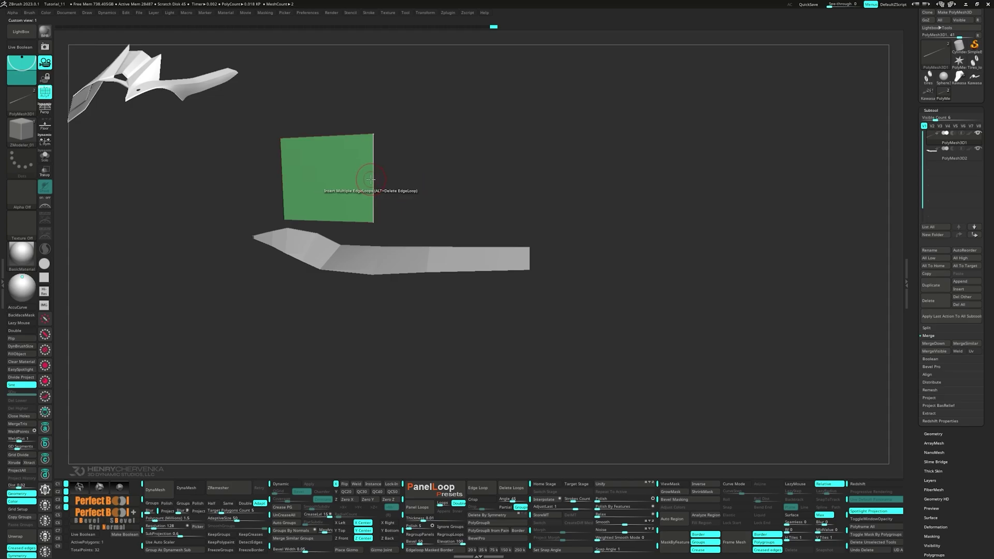
# Step: Extrude the slanted panel's edge farthest from the wing outward into a flap with ZModeler's edge Extrude action
pyautogui.press('space')
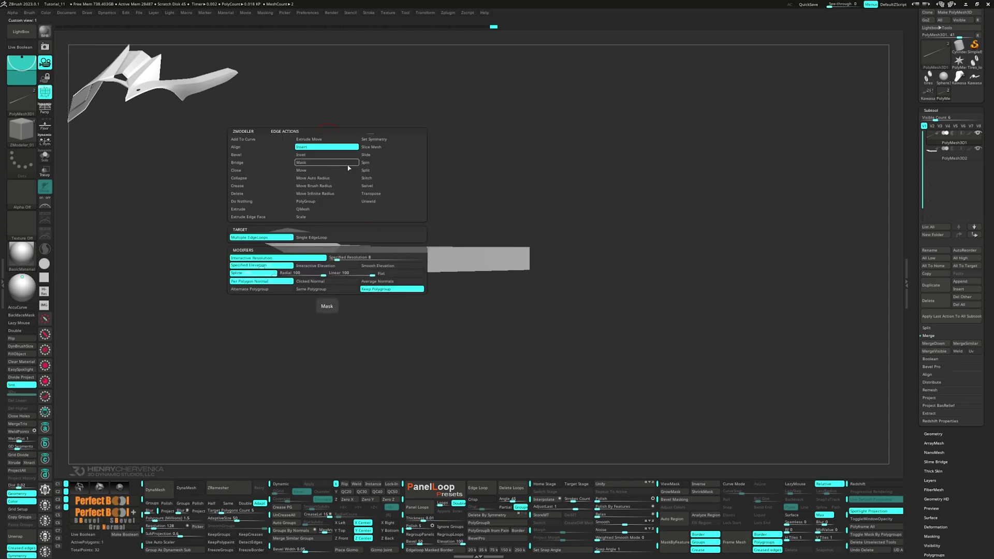
pyautogui.click(249, 212)
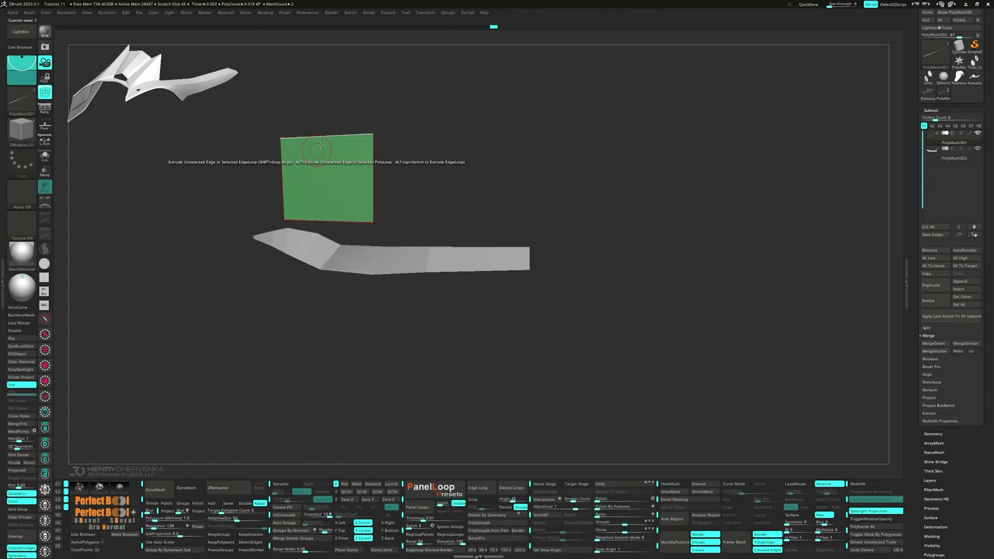
pyautogui.moveTo(288, 135); pyautogui.dragTo(286, 120)
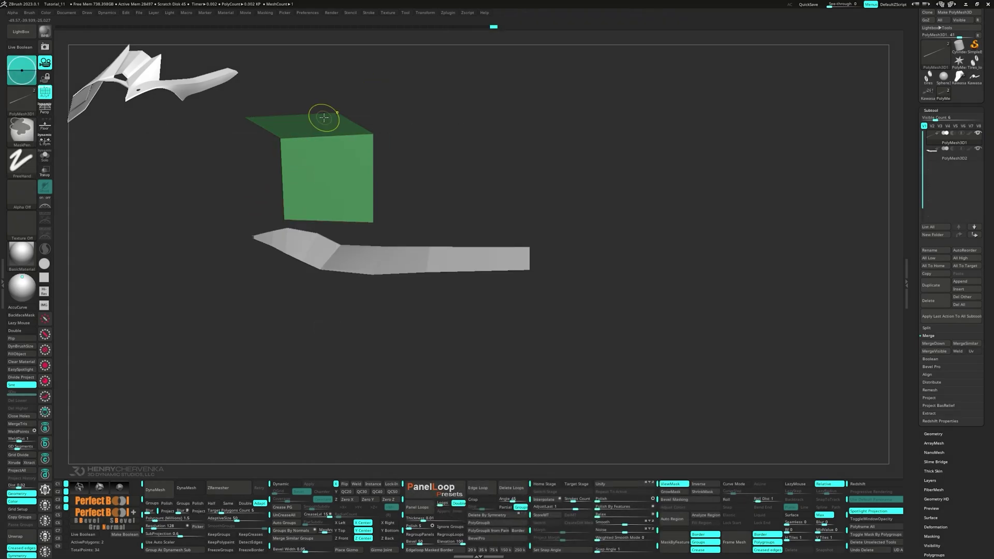
# Step: Move the flap's outermost corner inward with the gizmo to reduce its flare
pyautogui.press('w')
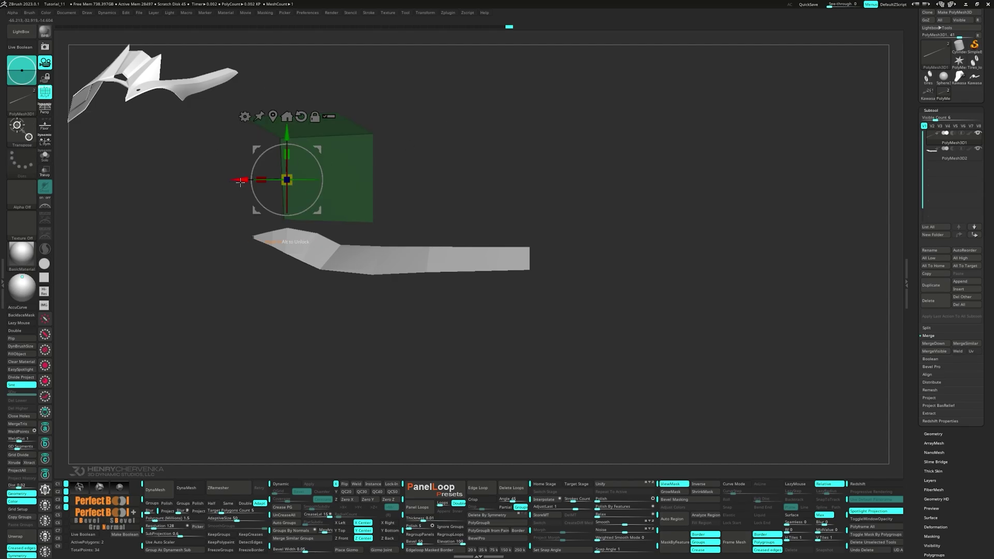
pyautogui.moveTo(240, 182); pyautogui.dragTo(263, 182)
pyautogui.press('q')
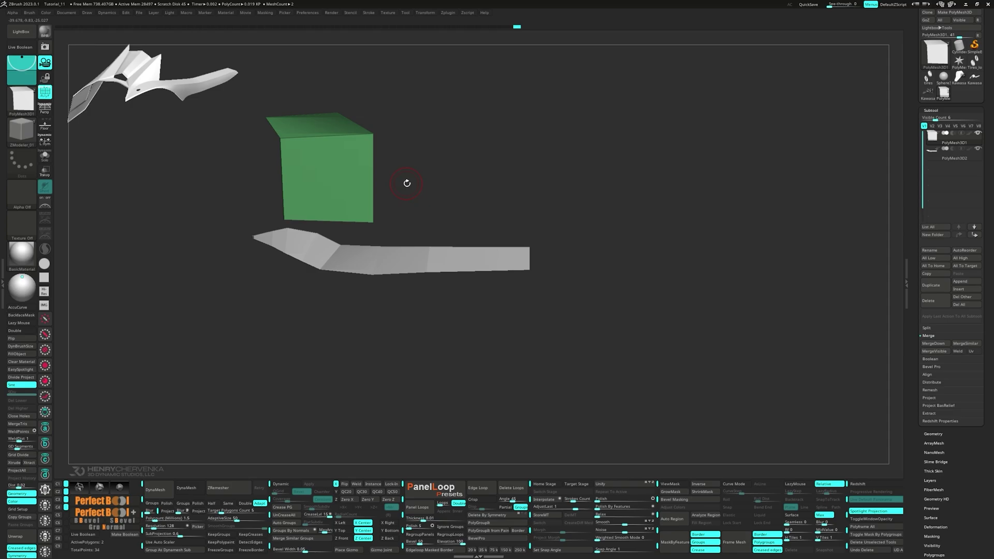
# Step: Mask the main panel, adjust the height of the flap's free edge in the side view, and clear the mask
pyautogui.moveTo(407, 187); pyautogui.dragTo(629, 255)
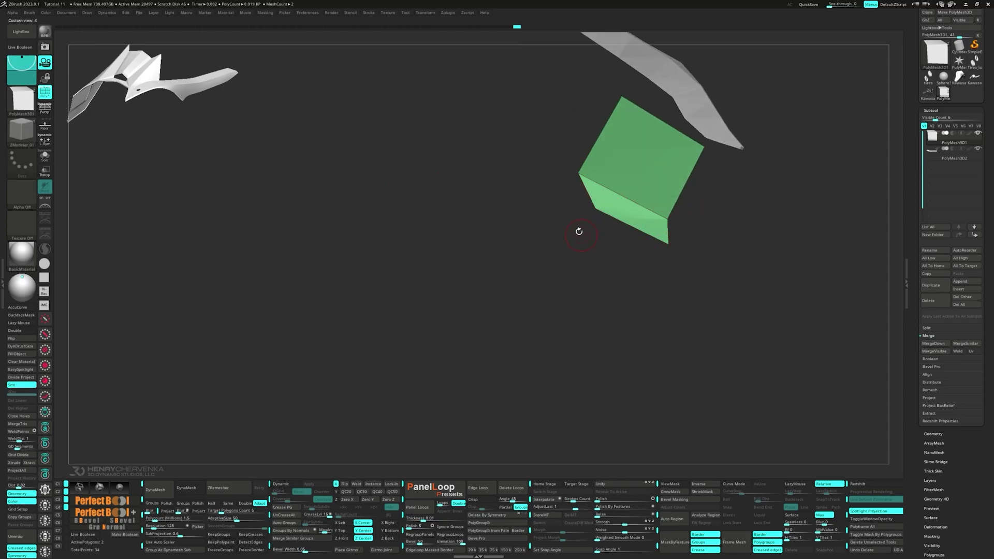
pyautogui.keyDown('ctrl'); pyautogui.moveTo(567, 225); pyautogui.dragTo(604, 201); pyautogui.keyUp('ctrl')
pyautogui.keyDown('ctrl'); pyautogui.moveTo(687, 273); pyautogui.dragTo(661, 241); pyautogui.keyUp('ctrl')
pyautogui.keyDown('ctrl'); pyautogui.click(678, 269); pyautogui.keyUp('ctrl')
pyautogui.press('w')
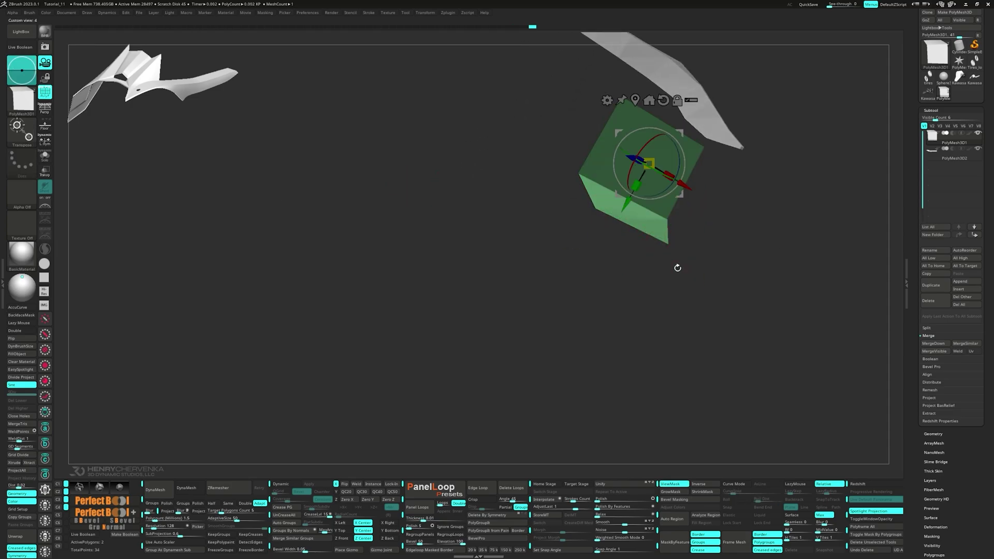
pyautogui.keyDown('alt'); pyautogui.click(635, 101); pyautogui.keyUp('alt')
pyautogui.press('3')
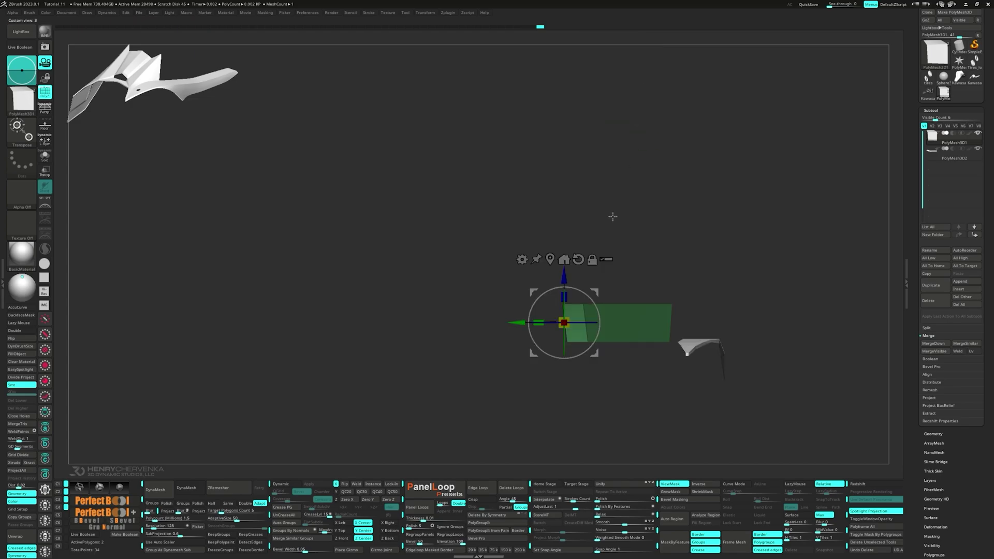
pyautogui.moveTo(566, 279); pyautogui.dragTo(554, 294)
pyautogui.moveTo(600, 371); pyautogui.dragTo(550, 374)
pyautogui.press('4')
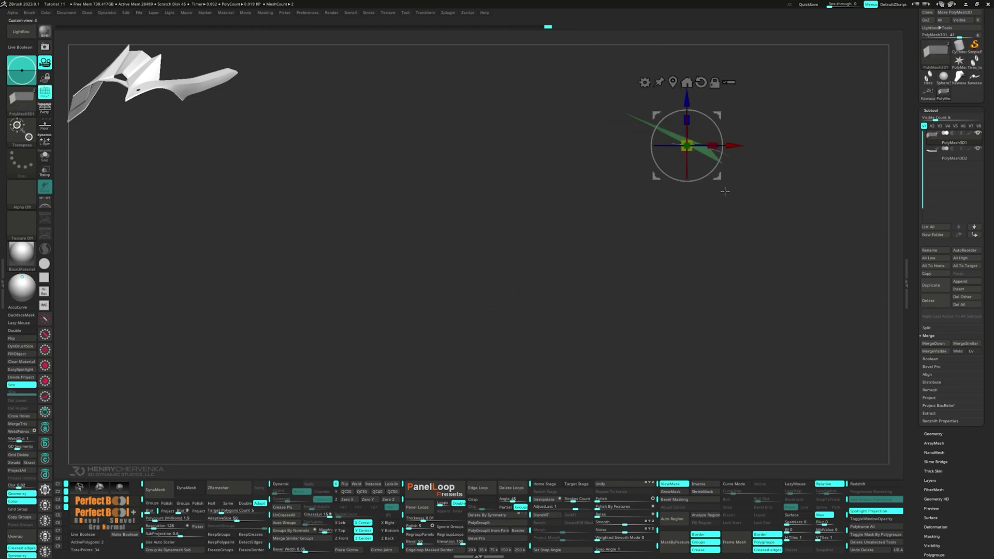
pyautogui.moveTo(718, 177)
pyautogui.mouseDown()
pyautogui.moveTo(719, 203)
pyautogui.moveTo(617, 244)
pyautogui.mouseUp()
pyautogui.moveTo(603, 246)
pyautogui.keyDown('ctrl'); pyautogui.mouseDown()
pyautogui.moveTo(592, 259)
pyautogui.moveTo(575, 228)
pyautogui.mouseUp(); pyautogui.keyUp('ctrl')
# Step: Insert three evenly spaced edge loops across the main panel, parallel to the flap's fold
pyautogui.press('q')
pyautogui.press('1')
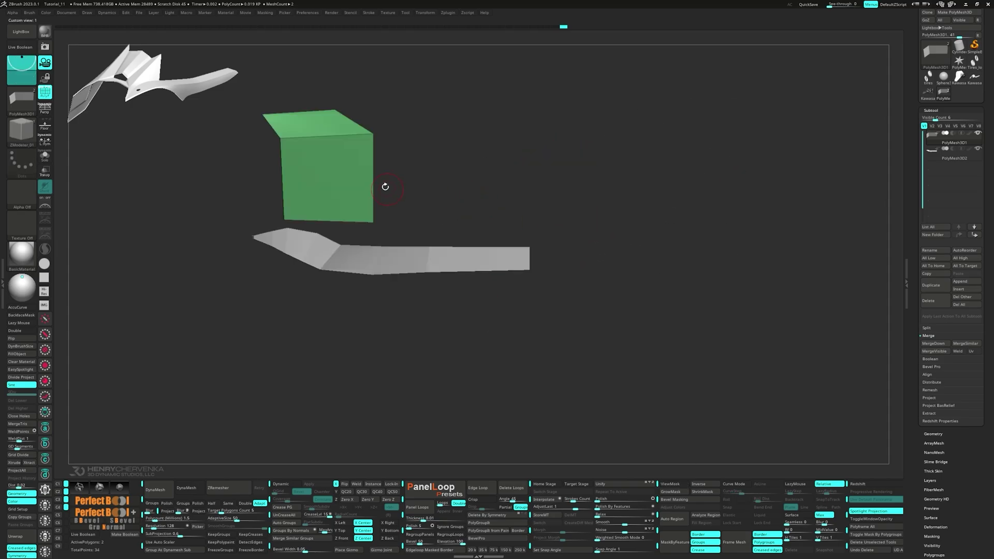
pyautogui.press('space')
pyautogui.click(364, 185)
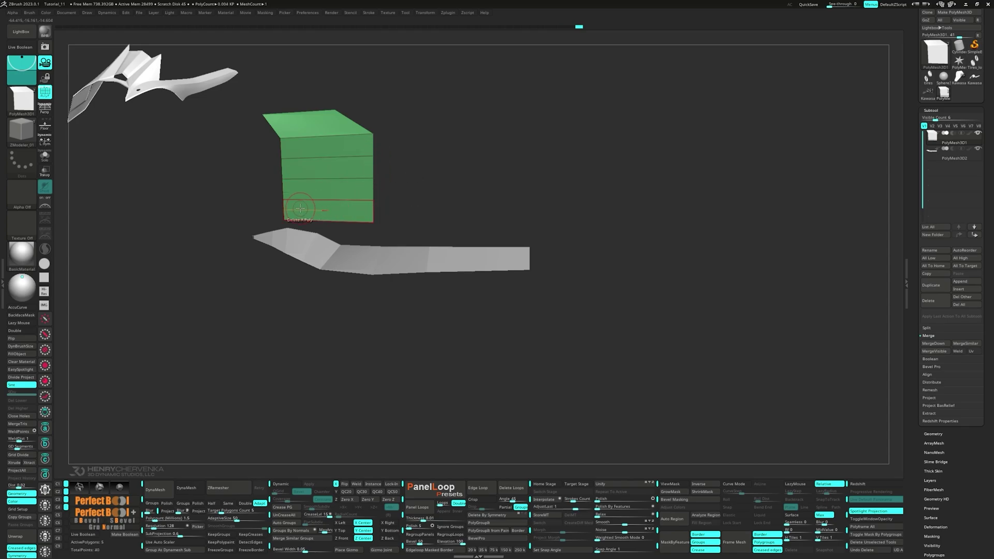
# Step: Mask the panel's ends, centre the gizmo on the free middle edge loops and scale them narrower
pyautogui.keyDown('ctrl'); pyautogui.moveTo(261, 150); pyautogui.dragTo(389, 210); pyautogui.keyUp('ctrl')
pyautogui.keyDown('ctrl'); pyautogui.click(390, 209); pyautogui.keyUp('ctrl')
pyautogui.press('w')
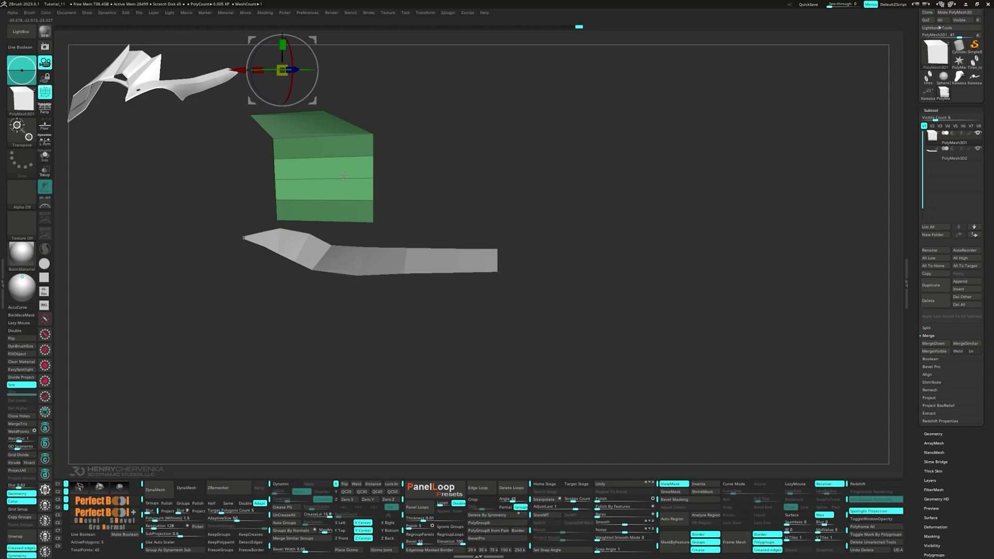
pyautogui.click(330, 179)
pyautogui.moveTo(426, 106); pyautogui.dragTo(422, 166)
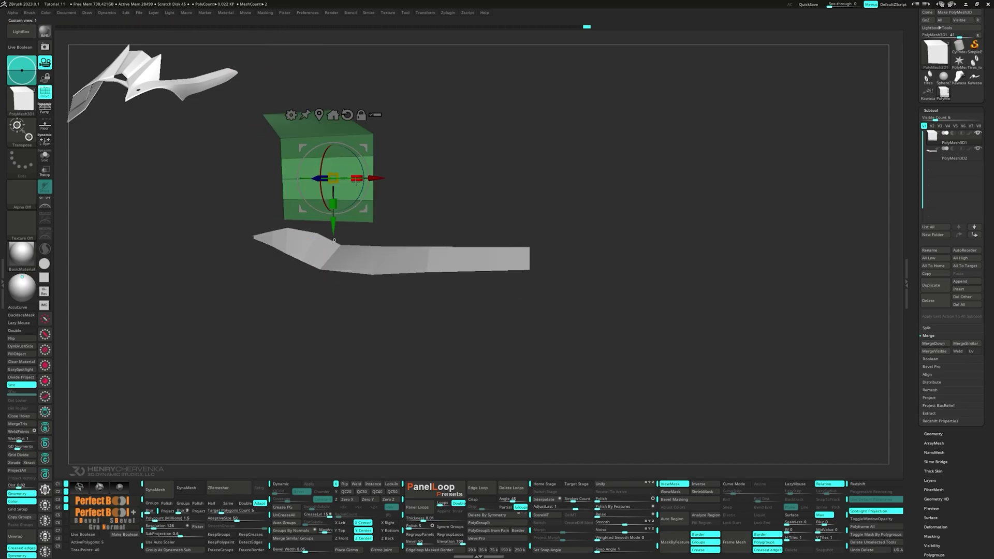
pyautogui.moveTo(356, 179); pyautogui.dragTo(479, 178)
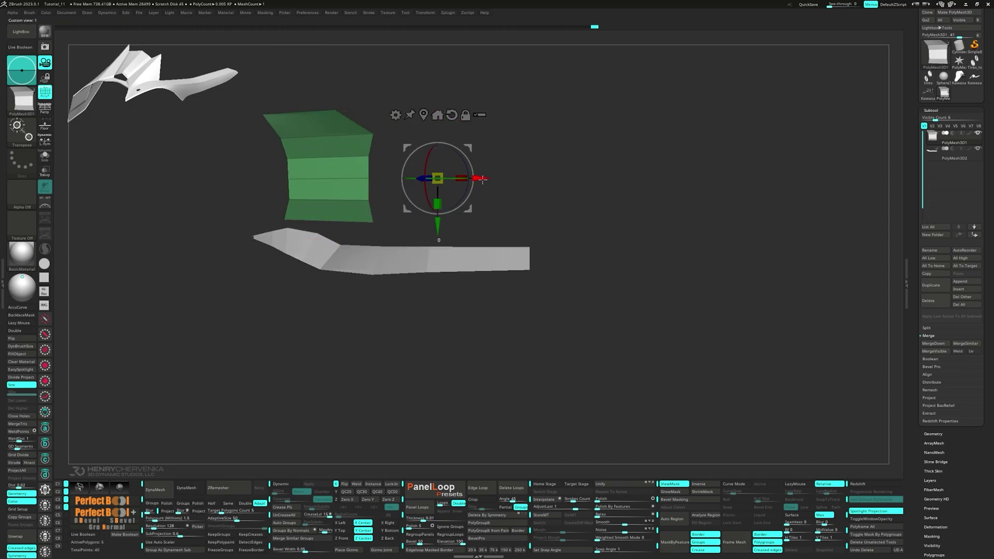
# Step: Remask the panel and adjust its middle loops so the centre loop is slightly wider than the loops beside it
pyautogui.keyDown('ctrl'); pyautogui.moveTo(270, 171); pyautogui.dragTo(481, 178); pyautogui.keyUp('ctrl')
pyautogui.keyDown('ctrl'); pyautogui.moveTo(254, 152); pyautogui.dragTo(399, 203); pyautogui.keyUp('ctrl')
pyautogui.keyDown('alt'); pyautogui.moveTo(482, 178); pyautogui.dragTo(400, 180); pyautogui.keyUp('alt')
# Step: Insert four evenly spaced edge loops running from the flap through the main panel to its opposite end
pyautogui.press('q')
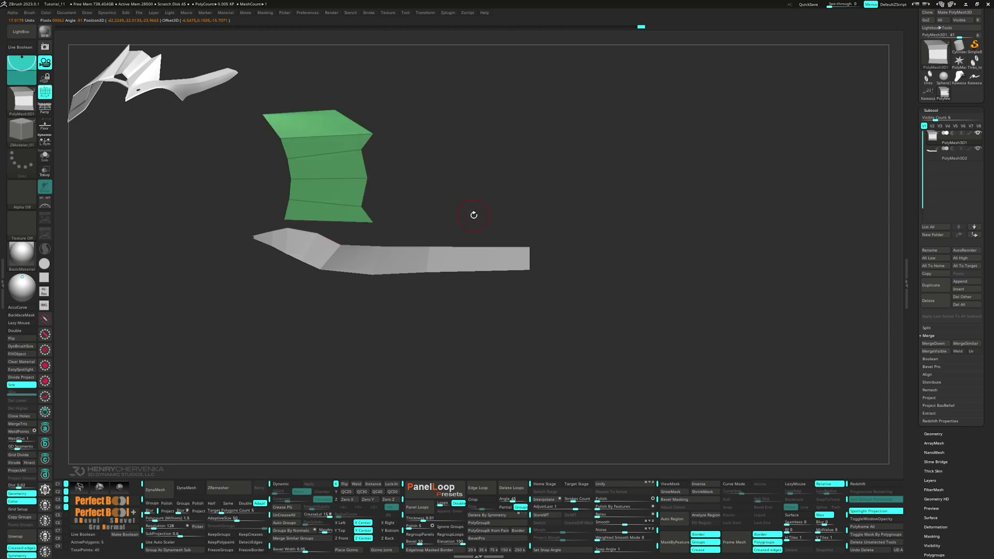
pyautogui.click(329, 197)
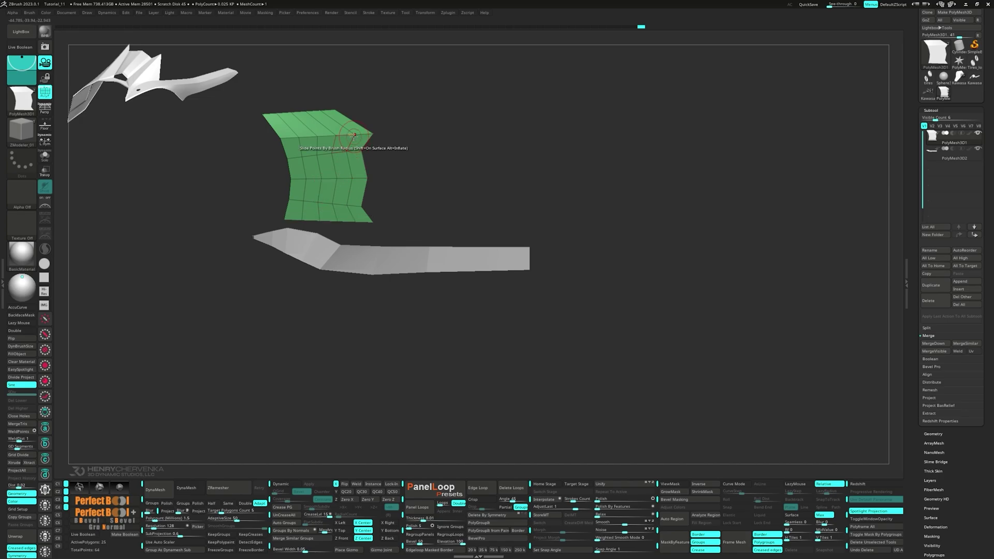
pyautogui.press('space')
pyautogui.moveTo(338, 128)
pyautogui.mouseDown()
pyautogui.moveTo(333, 138)
pyautogui.moveTo(328, 130)
pyautogui.mouseUp()
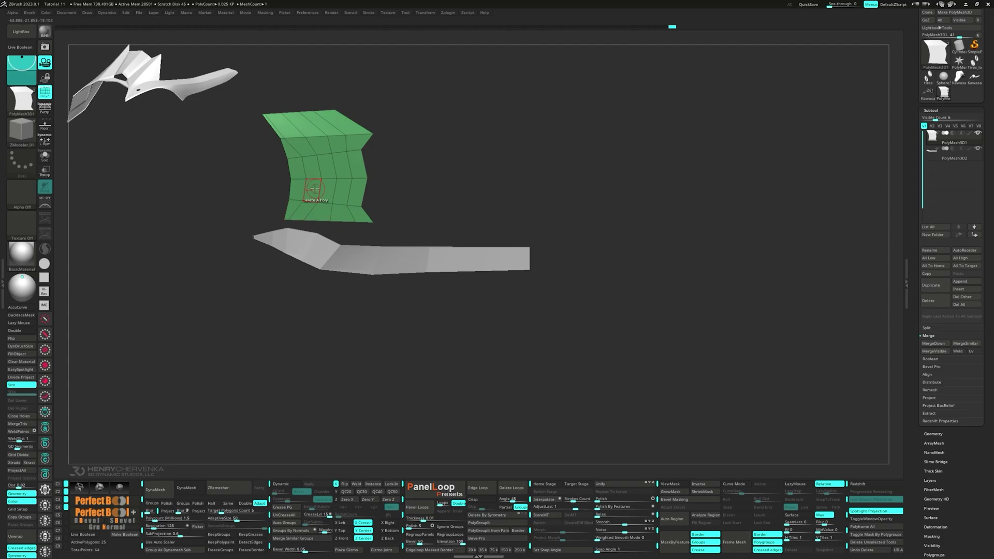
# Step: Insert one more edge loop close to the panel's outer side, on the side of the wing's bent tip
pyautogui.press('space')
pyautogui.click(298, 187)
pyautogui.click(300, 179)
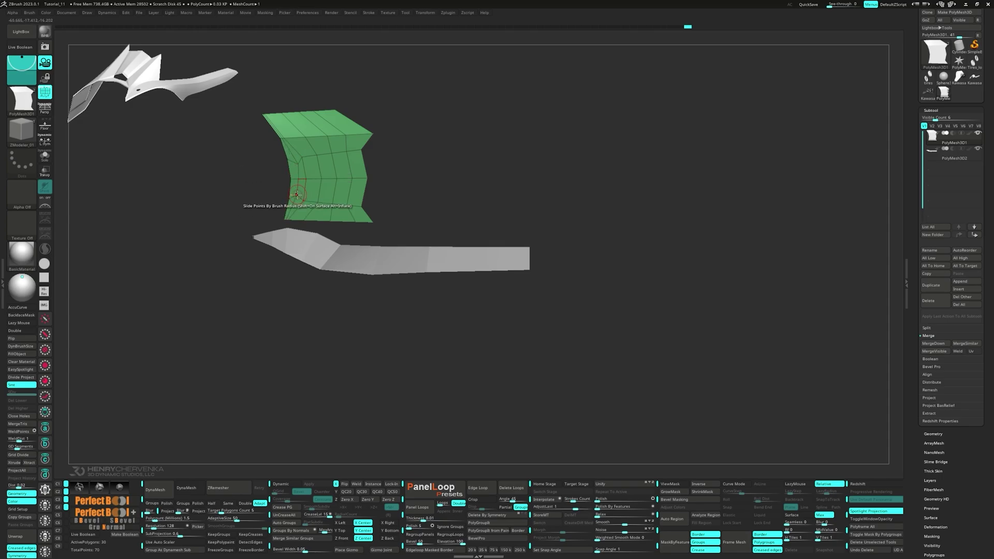
# Step: Delete the two middle polygons next to the new edge loop to open a slot in the panel
pyautogui.moveTo(299, 196); pyautogui.dragTo(296, 198, button='right')
pyautogui.keyDown('alt'); pyautogui.moveTo(297, 198); pyautogui.dragTo(357, 216, button='right'); pyautogui.keyUp('alt')
pyautogui.click(322, 189)
pyautogui.click(321, 211)
# Step: Mask around the area beside the slot, raise the free middle polygons slightly in the side view, and clear the mask
pyautogui.keyDown('ctrl'); pyautogui.moveTo(444, 188); pyautogui.dragTo(326, 212); pyautogui.keyUp('ctrl')
pyautogui.press('w')
pyautogui.click(422, 135)
pyautogui.click(394, 135)
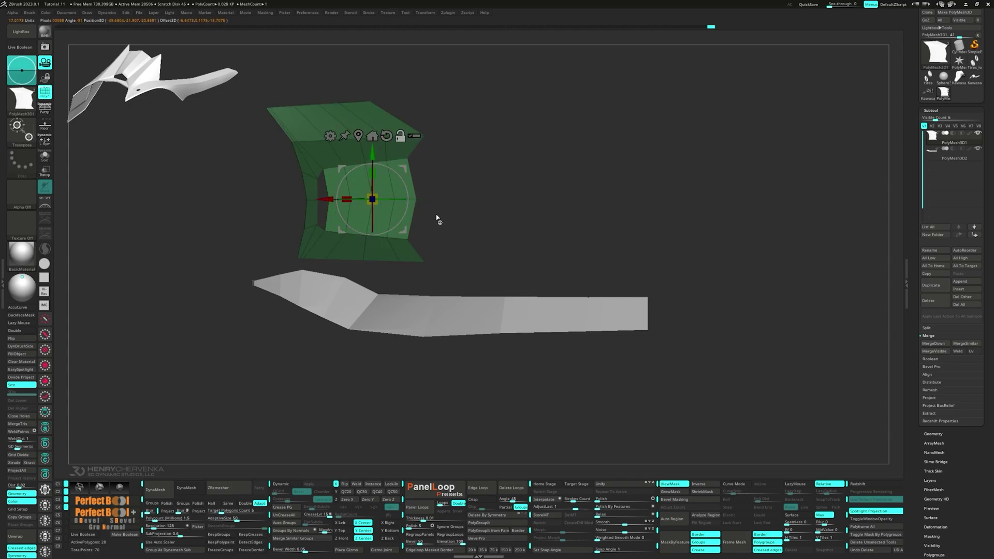
pyautogui.keyDown('shift'); pyautogui.moveTo(436, 218); pyautogui.dragTo(432, 251, button='right'); pyautogui.keyUp('shift')
pyautogui.moveTo(341, 271); pyautogui.dragTo(340, 267)
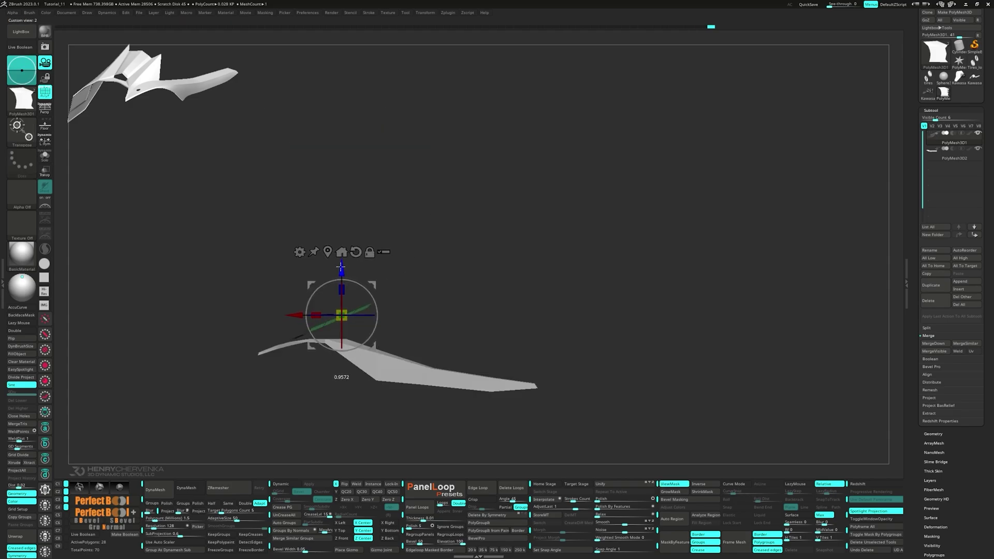
pyautogui.moveTo(445, 345); pyautogui.dragTo(434, 272, button='right')
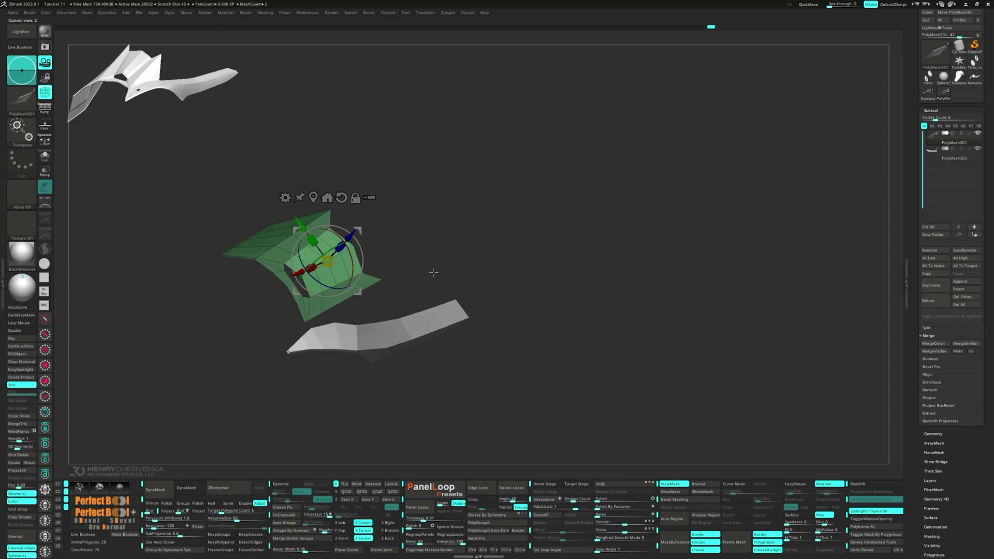
pyautogui.keyDown('ctrl'); pyautogui.moveTo(434, 259); pyautogui.dragTo(422, 209); pyautogui.keyUp('ctrl')
# Step: Collapse the short edges of the added side loop so it converges at the panel's corners beside the slot
pyautogui.press('q')
pyautogui.moveTo(311, 338)
pyautogui.keyDown('ctrl'); pyautogui.mouseDown(button='right')
pyautogui.moveTo(310, 321)
pyautogui.moveTo(321, 335)
pyautogui.moveTo(295, 269)
pyautogui.mouseUp(button='right'); pyautogui.keyUp('ctrl')
pyautogui.press('space')
pyautogui.click(226, 361)
pyautogui.click(302, 316)
pyautogui.keyDown('ctrl'); pyautogui.moveTo(275, 223); pyautogui.dragTo(269, 259, button='right'); pyautogui.keyUp('ctrl')
pyautogui.click(237, 243)
pyautogui.keyDown('alt'); pyautogui.moveTo(219, 237); pyautogui.dragTo(398, 300, button='right'); pyautogui.keyUp('alt')
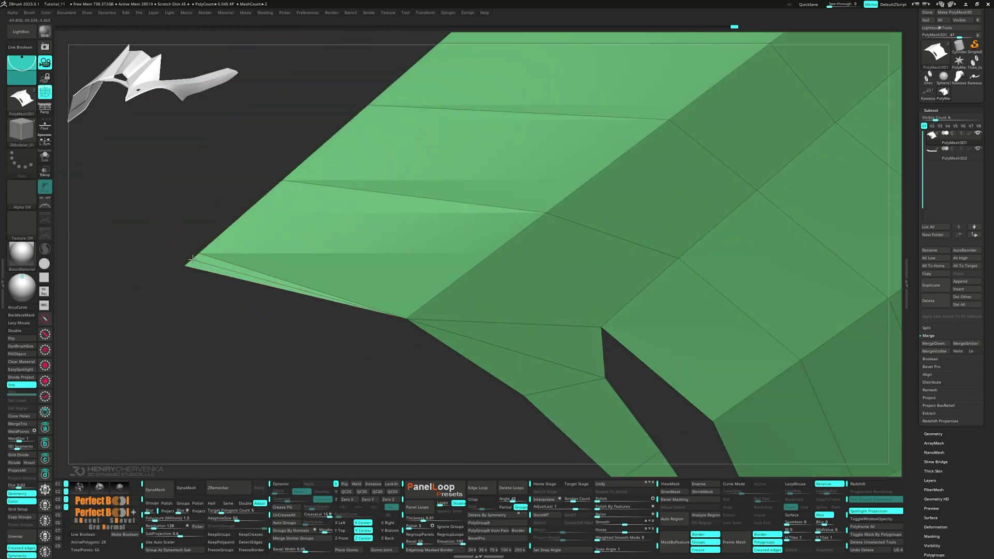
pyautogui.keyDown('ctrl'); pyautogui.moveTo(192, 260); pyautogui.dragTo(196, 268, button='right'); pyautogui.keyUp('ctrl')
pyautogui.click(192, 263)
pyautogui.keyDown('ctrl'); pyautogui.moveTo(442, 326); pyautogui.dragTo(560, 271, button='right'); pyautogui.keyUp('ctrl')
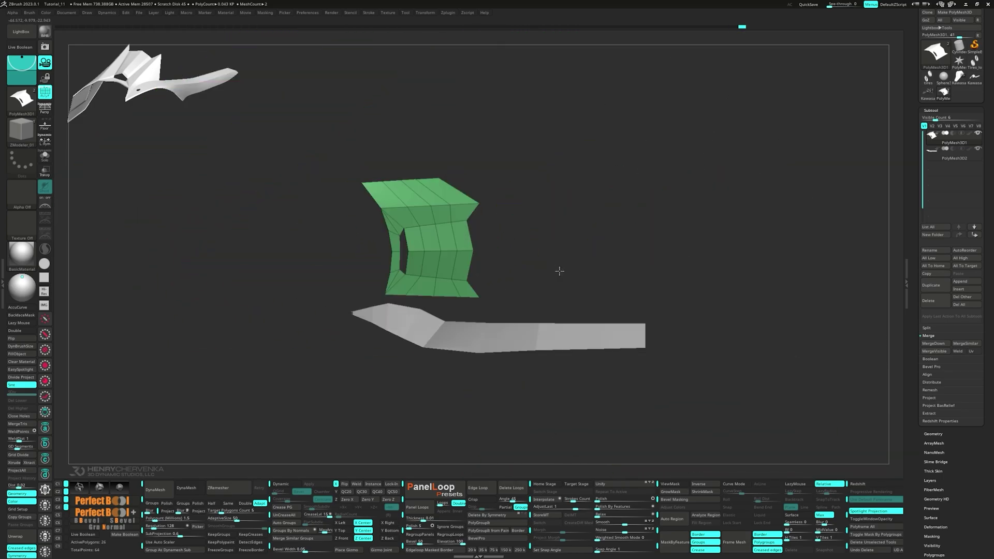
# Step: Merge the panel subtool down into the wing subtool and accept the non-undoable operation
pyautogui.click(932, 344)
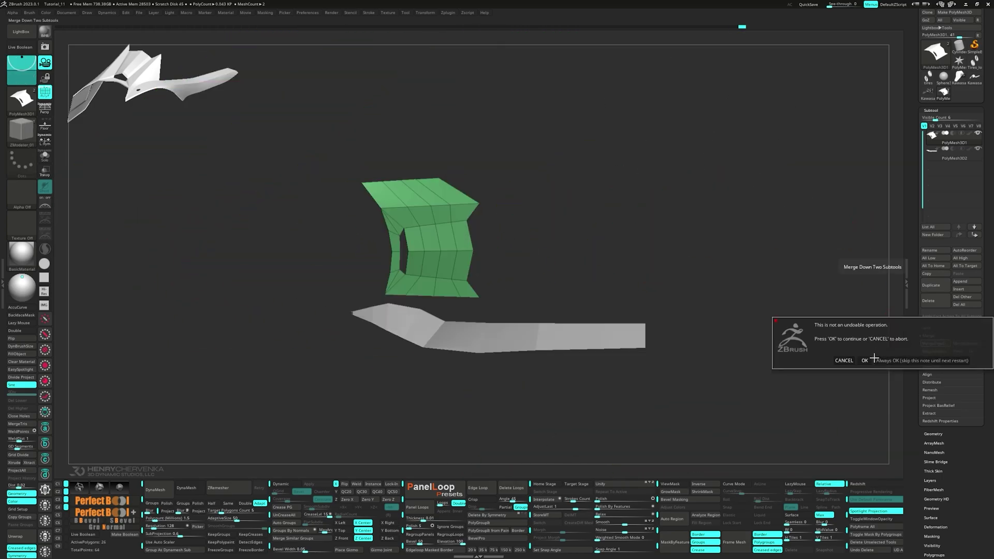
pyautogui.click(868, 359)
pyautogui.press('f')
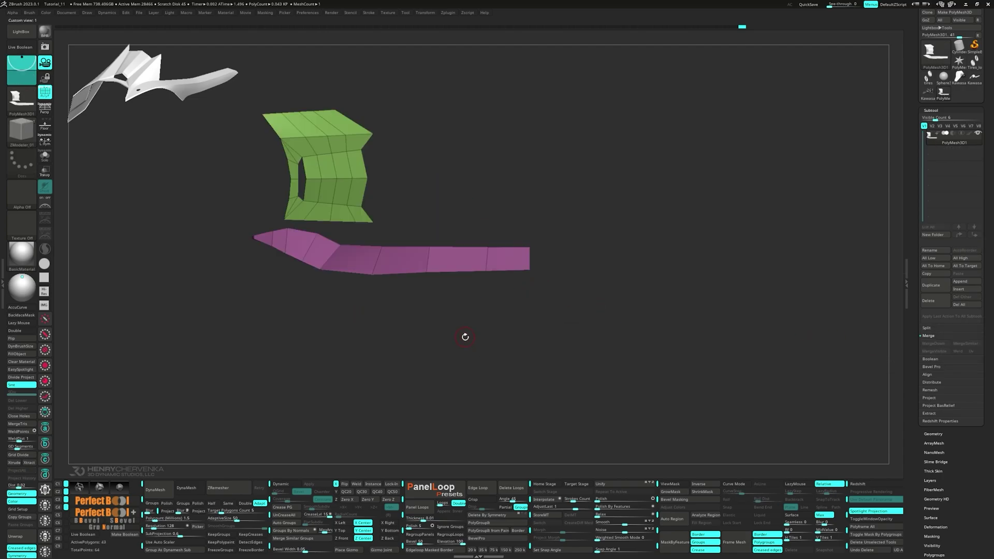
# Step: Insert extra edge loops along the wing strip with the ZModeler Insert edge action so its divisions match the panel
pyautogui.press('space')
pyautogui.click(327, 249)
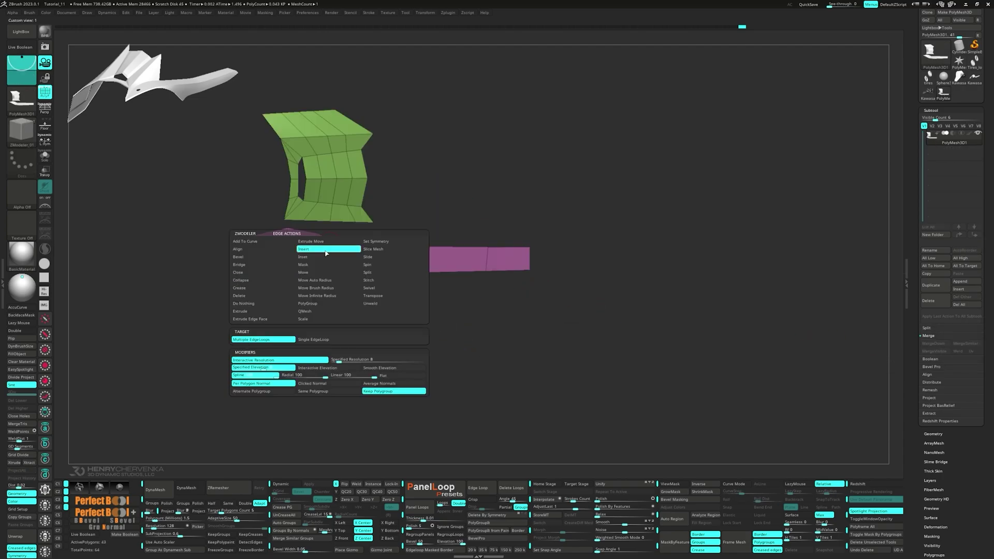
pyautogui.click(326, 242)
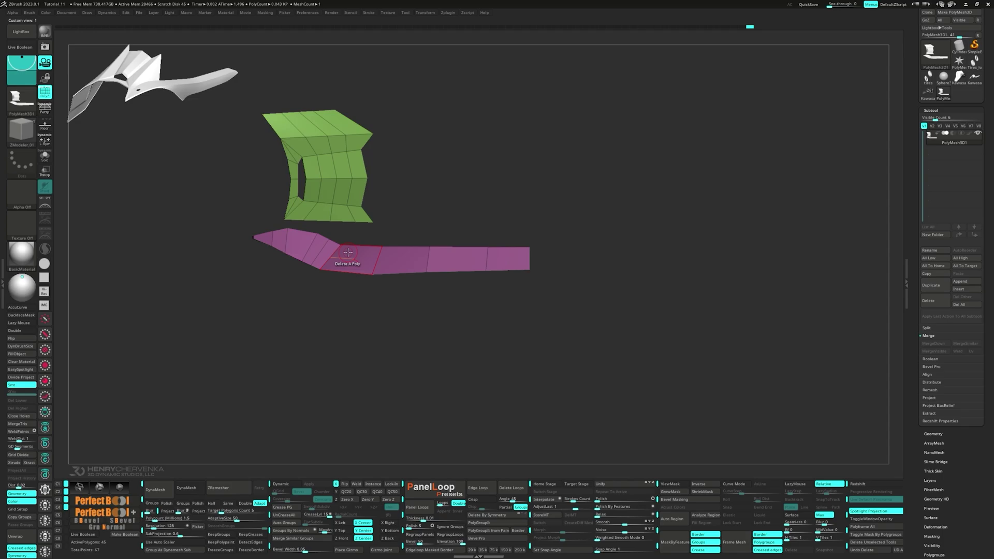
pyautogui.click(304, 231)
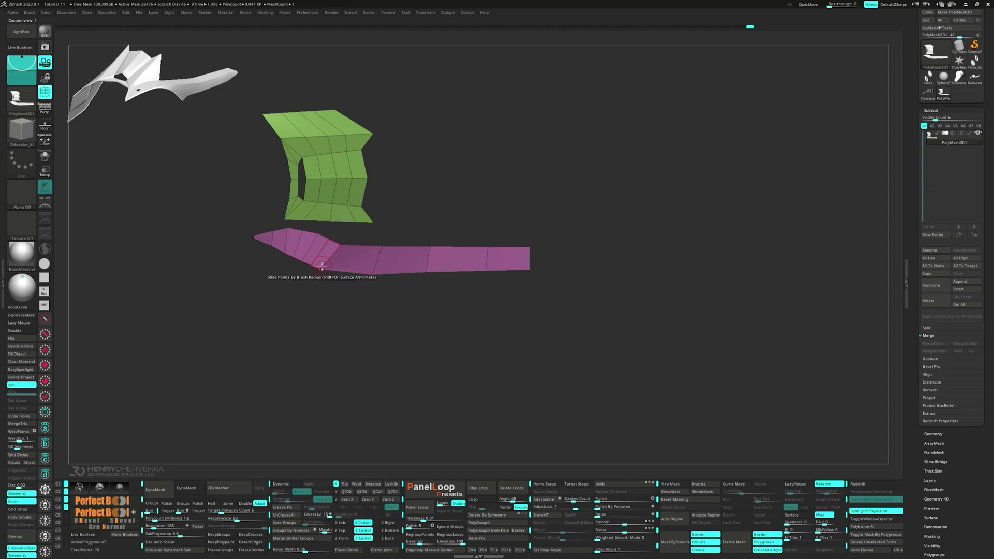
pyautogui.click(264, 236)
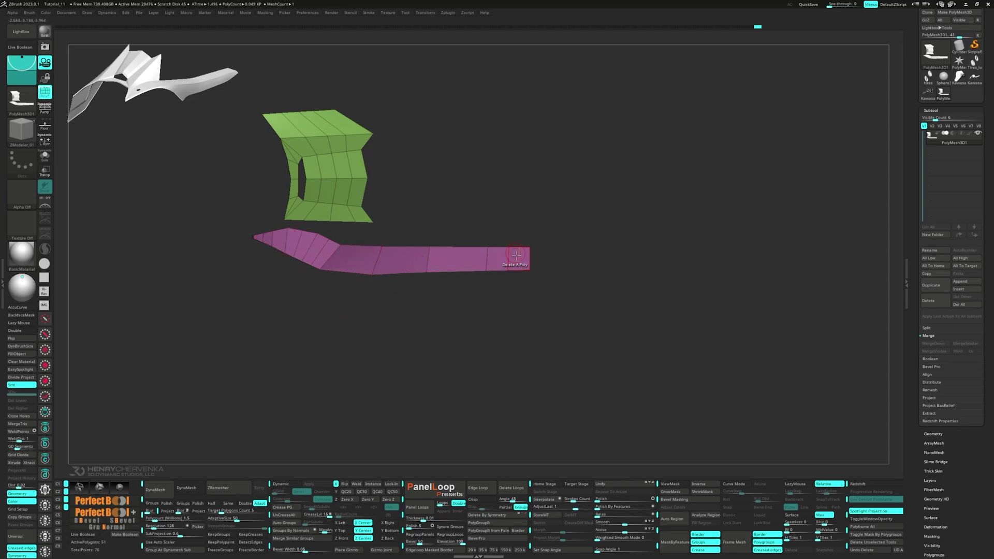
pyautogui.click(351, 247)
pyautogui.moveTo(352, 247); pyautogui.dragTo(337, 265)
# Step: Set the ZModeler edge action to Extrude and extend the panel's lower edges down to the wing strip
pyautogui.press('space')
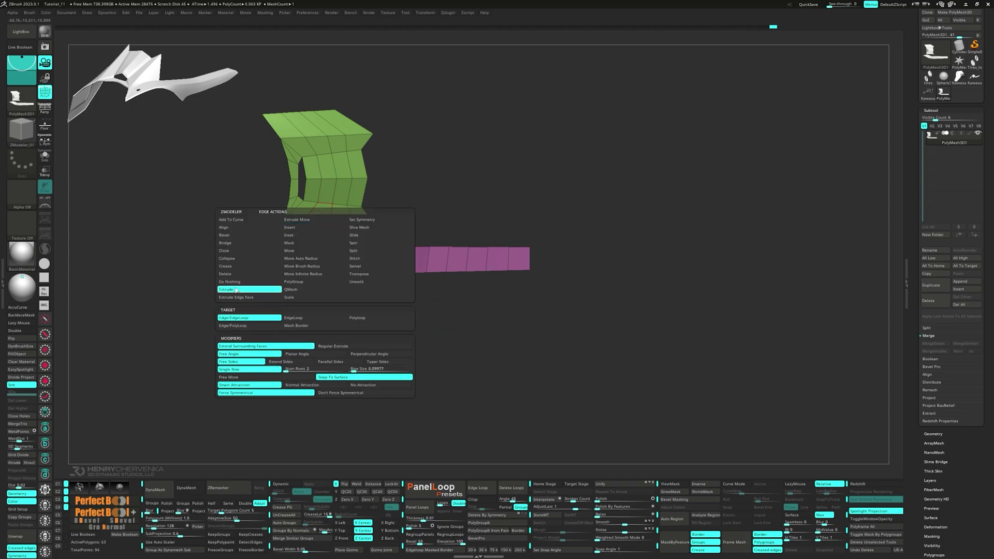
pyautogui.click(268, 274)
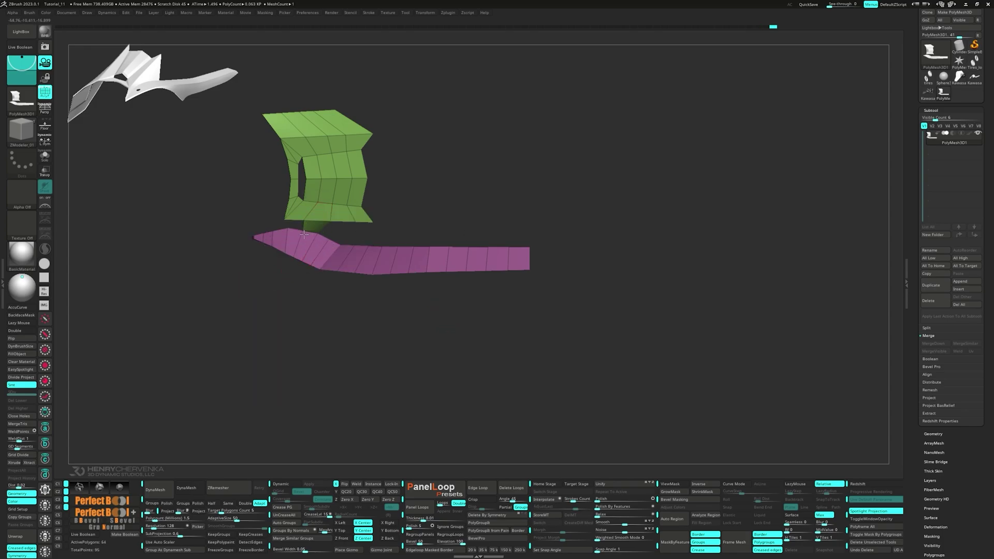
pyautogui.click(335, 241)
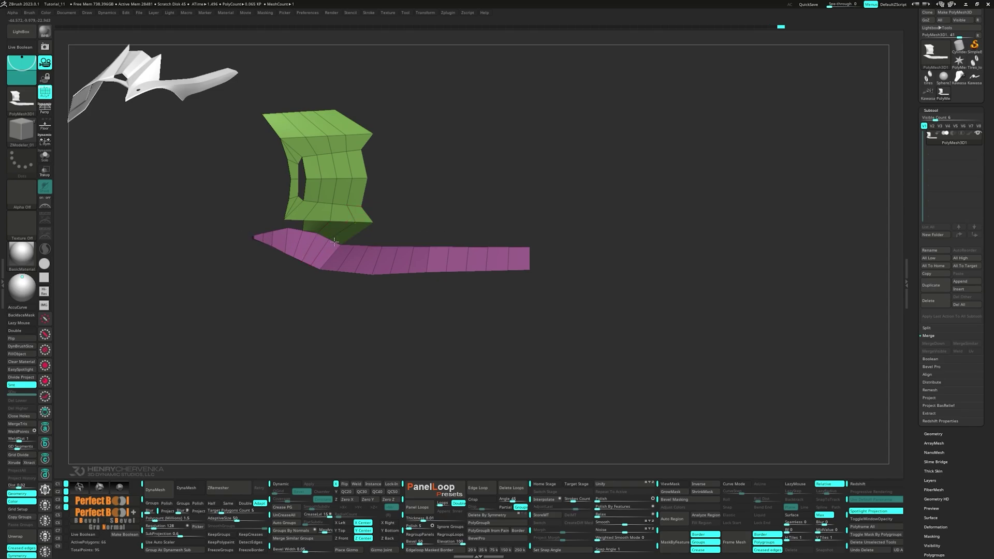
# Step: Extrude the wing strip's upper edges near its pointed tip so they connect to the panel's corner and taper to the tip
pyautogui.moveTo(281, 231); pyautogui.dragTo(281, 225)
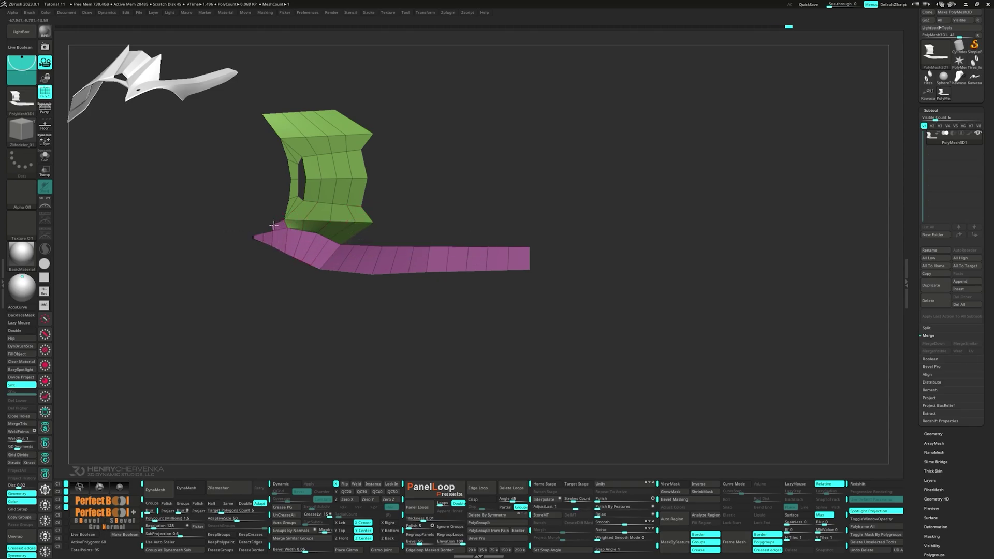
pyautogui.click(273, 225)
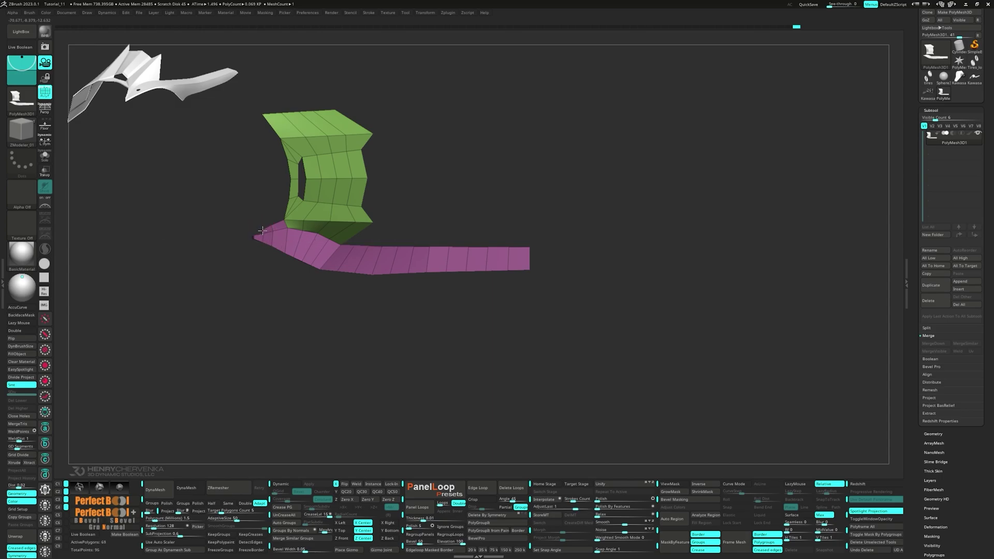
pyautogui.moveTo(262, 231); pyautogui.dragTo(262, 231)
pyautogui.keyDown('ctrl'); pyautogui.moveTo(263, 237); pyautogui.dragTo(279, 274, button='right'); pyautogui.keyUp('ctrl')
pyautogui.moveTo(282, 265)
pyautogui.mouseDown()
pyautogui.moveTo(280, 250)
pyautogui.moveTo(264, 263)
pyautogui.mouseUp()
pyautogui.hotkey('ctrl', 'z')
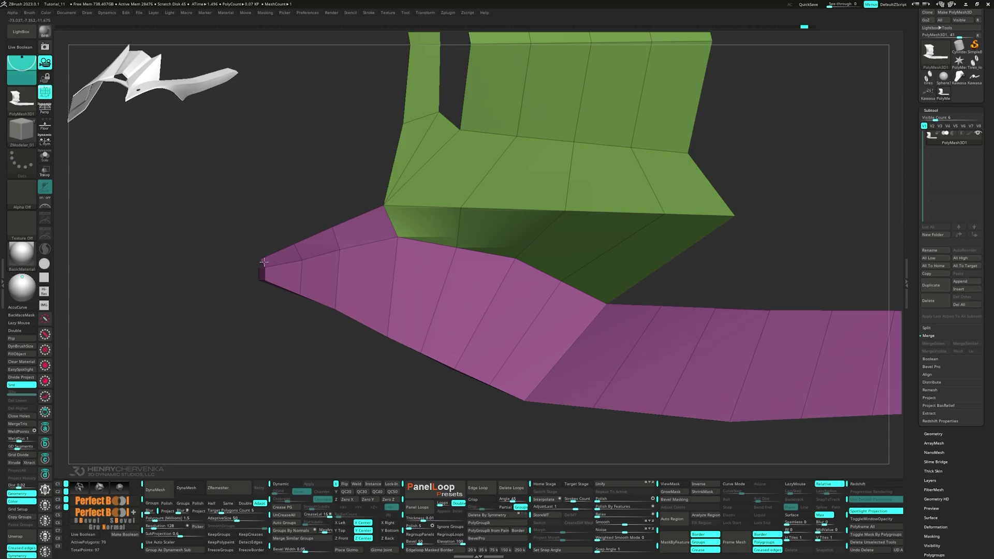
pyautogui.moveTo(328, 264); pyautogui.dragTo(300, 280, button='right')
pyautogui.moveTo(343, 288); pyautogui.dragTo(398, 294)
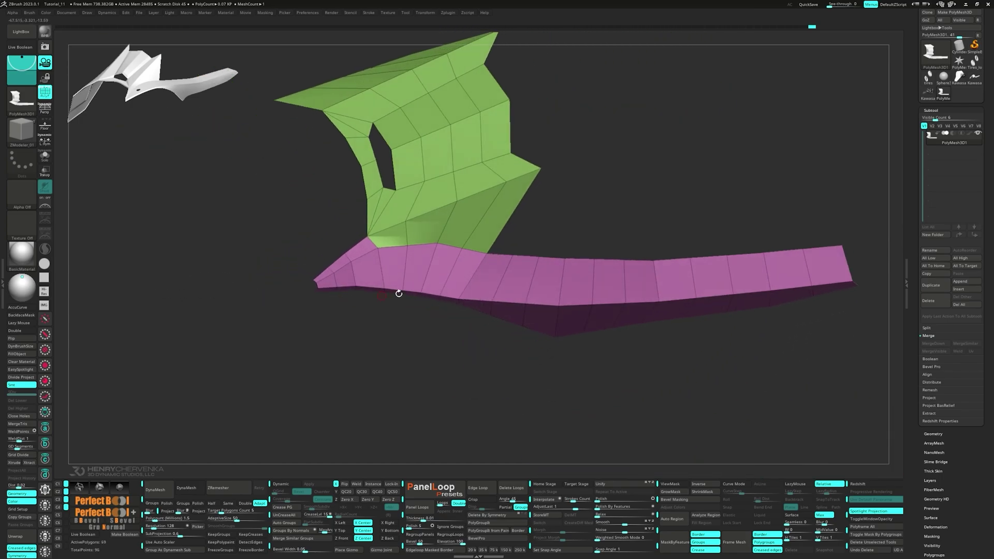
# Step: Adjust the joint between the panel and the wing strip with the Move brush
pyautogui.press('1')
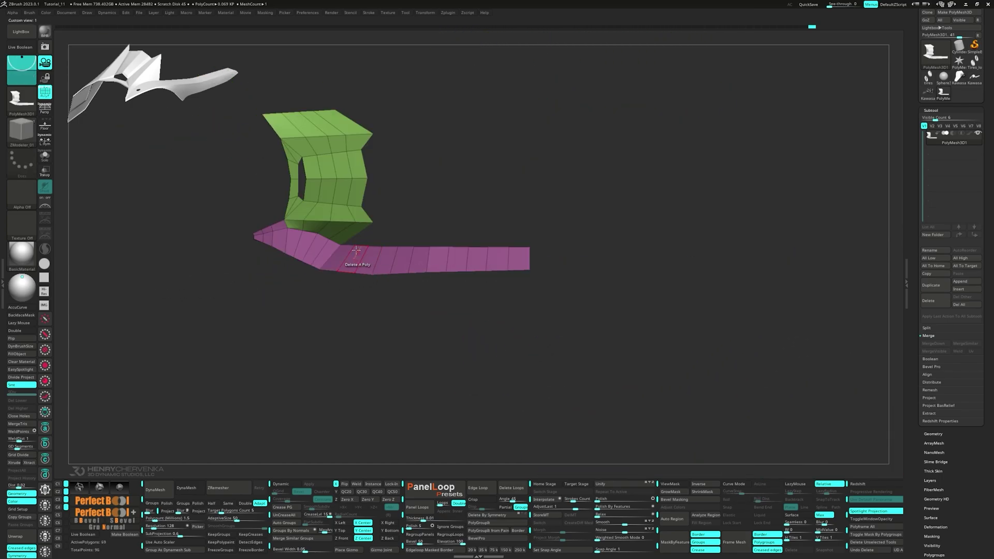
pyautogui.press('space')
pyautogui.click(494, 172)
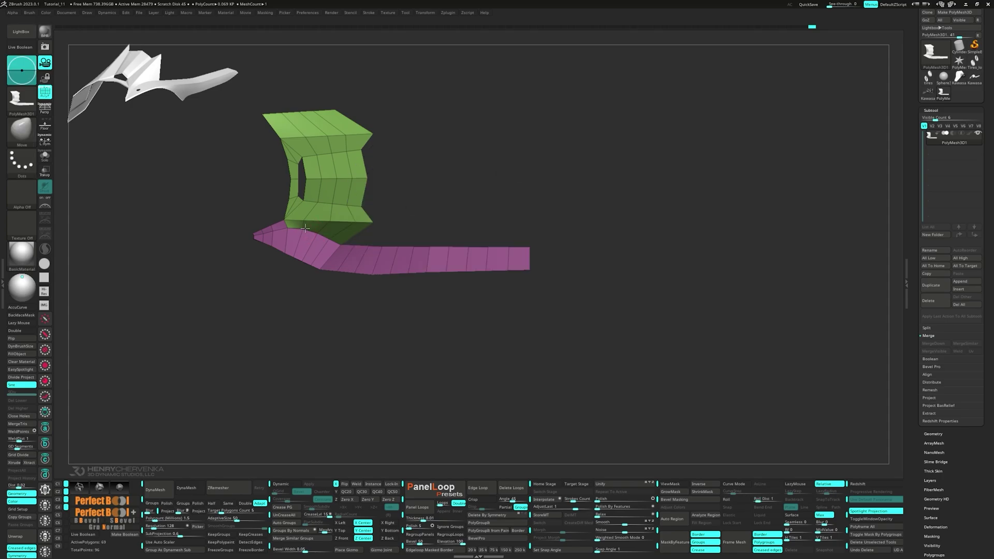
pyautogui.moveTo(306, 227); pyautogui.dragTo(302, 226)
pyautogui.moveTo(300, 230); pyautogui.dragTo(299, 246, button='right')
# Step: Round the wing strip's lower edge at the bend with the Move Infinite Depth brush
pyautogui.press('1')
pyautogui.press('b')
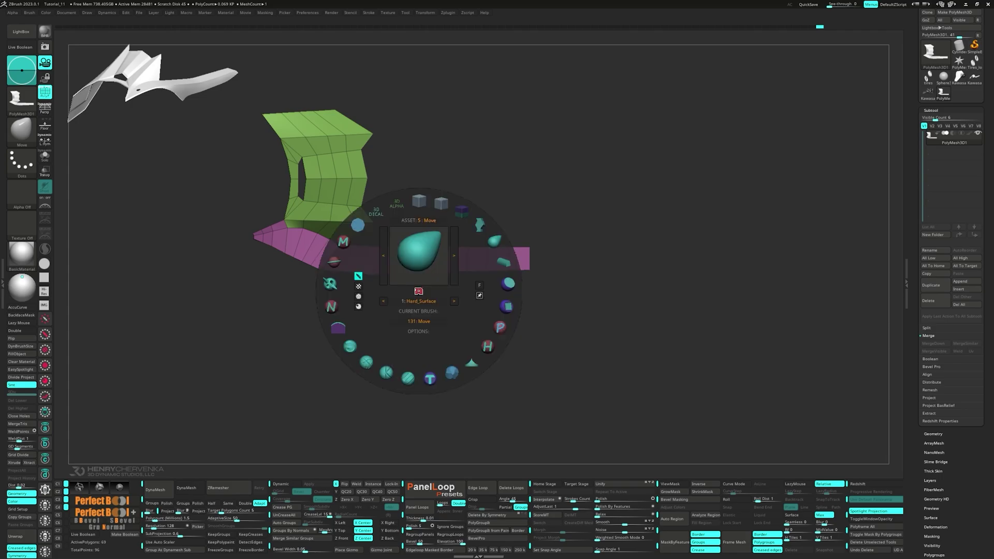
pyautogui.click(487, 243)
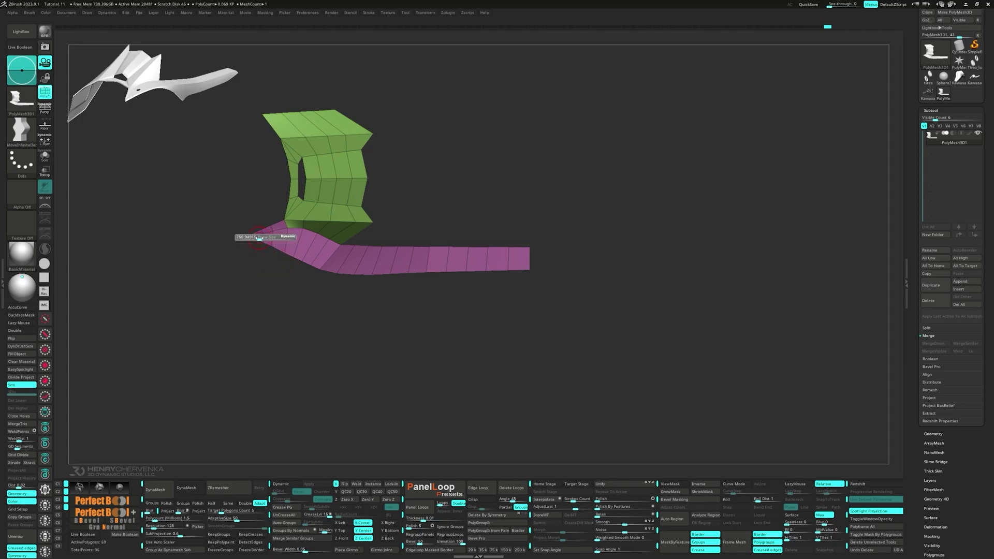
pyautogui.moveTo(303, 266)
pyautogui.mouseDown()
pyautogui.moveTo(317, 187)
pyautogui.moveTo(437, 356)
pyautogui.mouseUp()
pyautogui.press('shift')
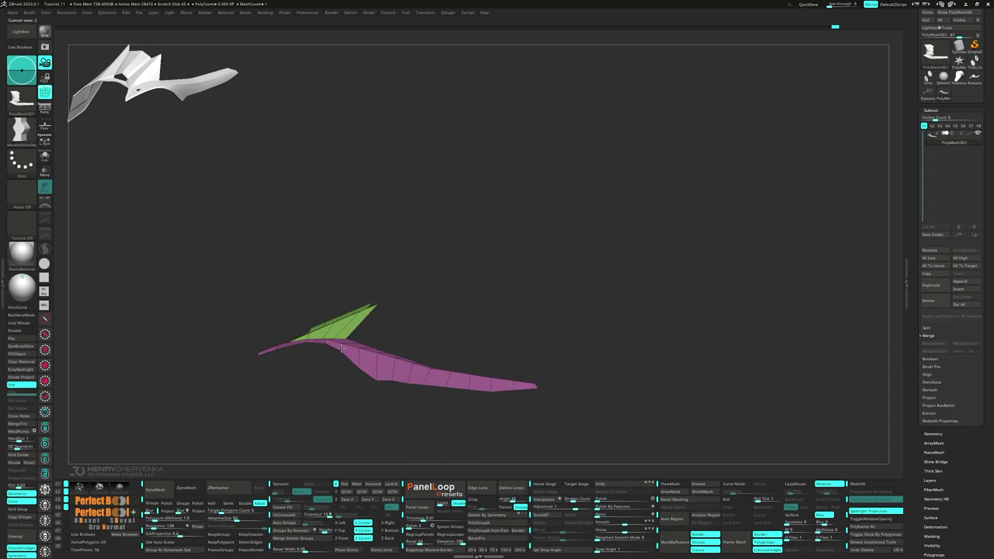
# Step: Smooth the arch and lower contour of the wing strip below the panel in the side view with the Move brush
pyautogui.keyDown('ctrl'); pyautogui.moveTo(341, 349); pyautogui.dragTo(450, 331, button='right'); pyautogui.keyUp('ctrl')
pyautogui.press('space')
pyautogui.click(514, 274)
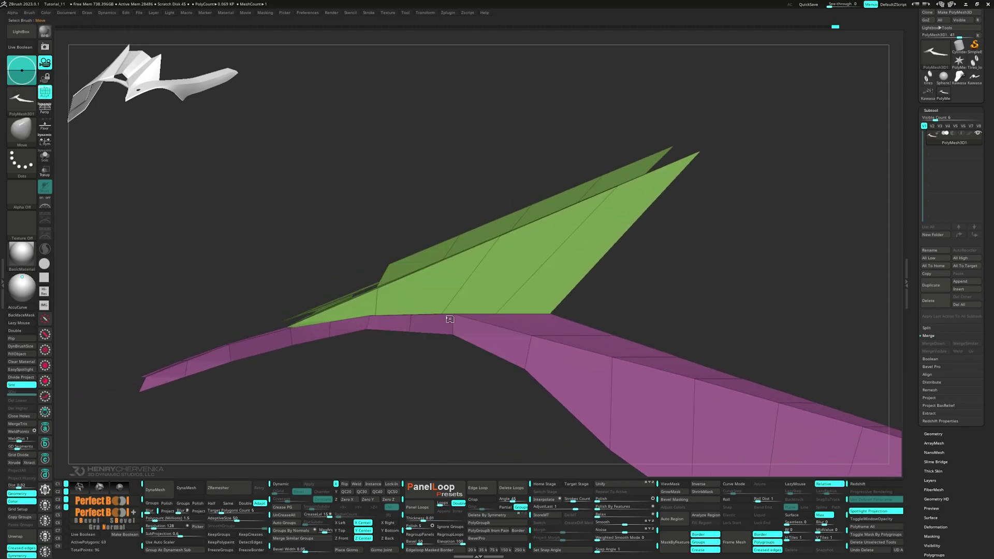
pyautogui.moveTo(411, 331); pyautogui.dragTo(412, 326)
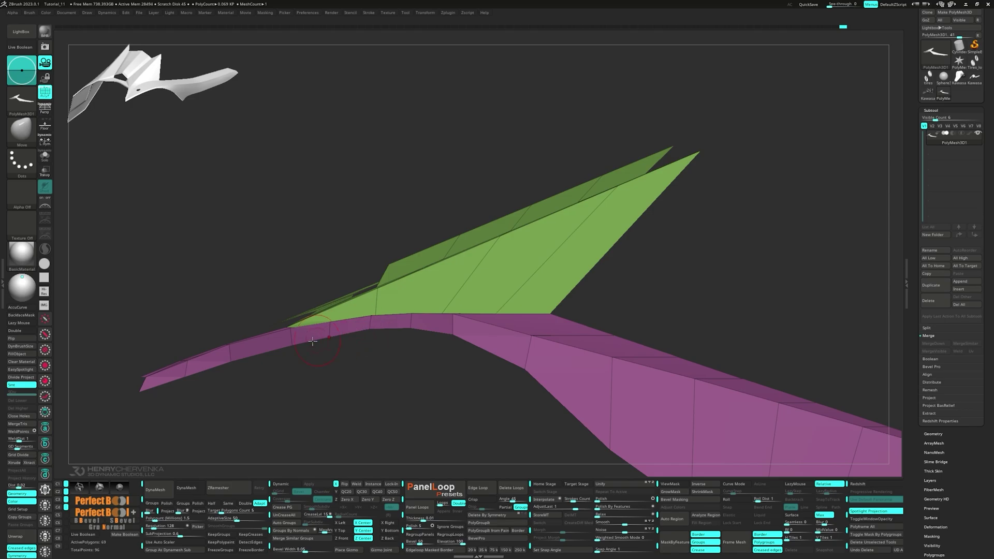
pyautogui.keyDown('alt'); pyautogui.moveTo(312, 341); pyautogui.dragTo(380, 300, button='right'); pyautogui.keyUp('alt')
pyautogui.keyDown('ctrl'); pyautogui.moveTo(326, 316); pyautogui.dragTo(484, 314, button='right'); pyautogui.keyUp('ctrl')
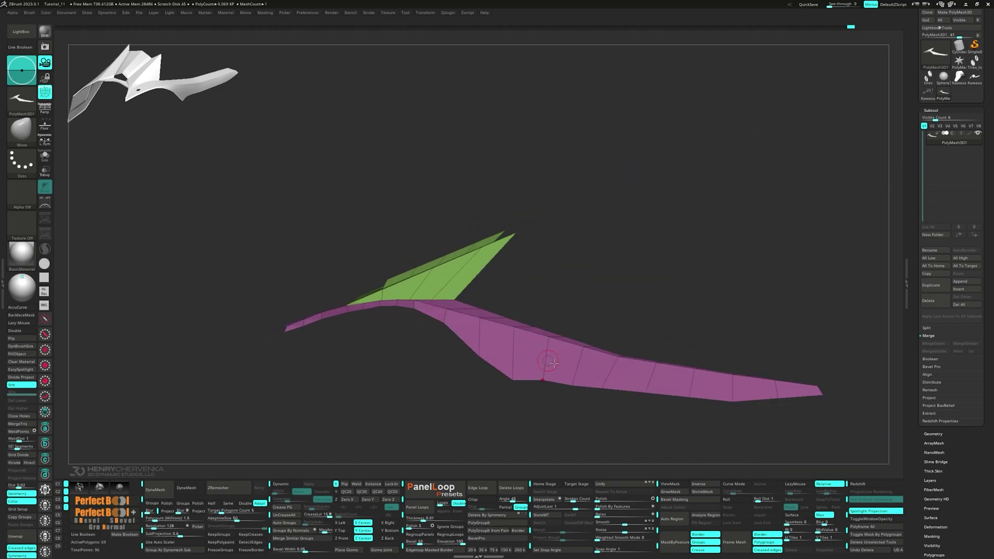
pyautogui.moveTo(554, 363); pyautogui.dragTo(581, 351, button='right')
pyautogui.keyDown('alt'); pyautogui.moveTo(479, 322); pyautogui.dragTo(362, 288, button='right'); pyautogui.keyUp('alt')
pyautogui.moveTo(569, 311); pyautogui.dragTo(599, 347, button='right')
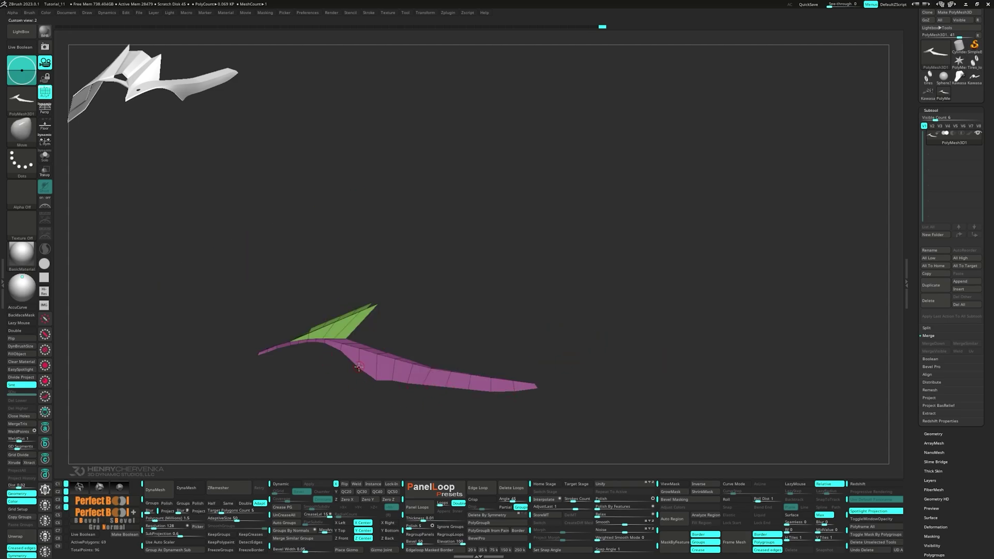
pyautogui.moveTo(392, 386); pyautogui.dragTo(356, 352)
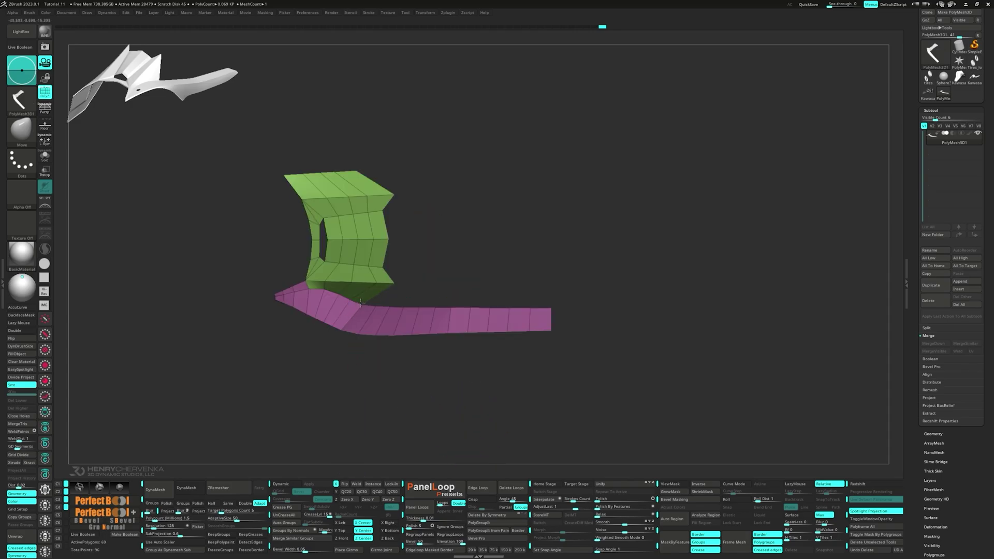
pyautogui.moveTo(361, 302)
pyautogui.mouseDown()
pyautogui.moveTo(404, 290)
pyautogui.moveTo(434, 373)
pyautogui.moveTo(416, 348)
pyautogui.mouseUp()
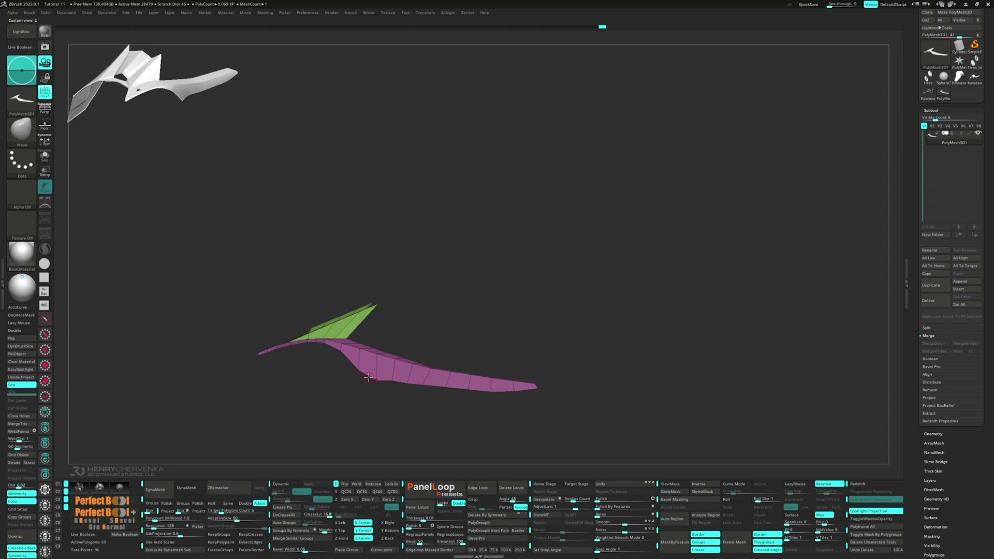
# Step: Mask everything except the wing strip's lower edge and move that free edge outward about 0.21 with the gizmo
pyautogui.keyDown('ctrl'); pyautogui.moveTo(332, 380); pyautogui.dragTo(348, 349); pyautogui.keyUp('ctrl')
pyautogui.keyDown('ctrl'); pyautogui.moveTo(347, 386); pyautogui.dragTo(381, 367); pyautogui.keyUp('ctrl')
pyautogui.keyDown('ctrl'); pyautogui.moveTo(512, 427); pyautogui.dragTo(392, 386); pyautogui.keyUp('ctrl')
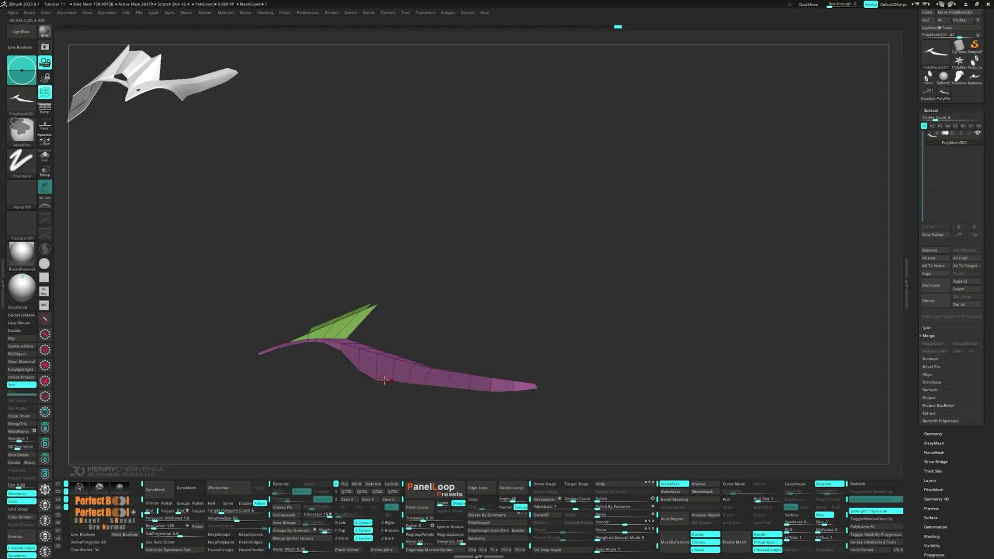
pyautogui.moveTo(539, 399); pyautogui.dragTo(495, 399)
pyautogui.press('w')
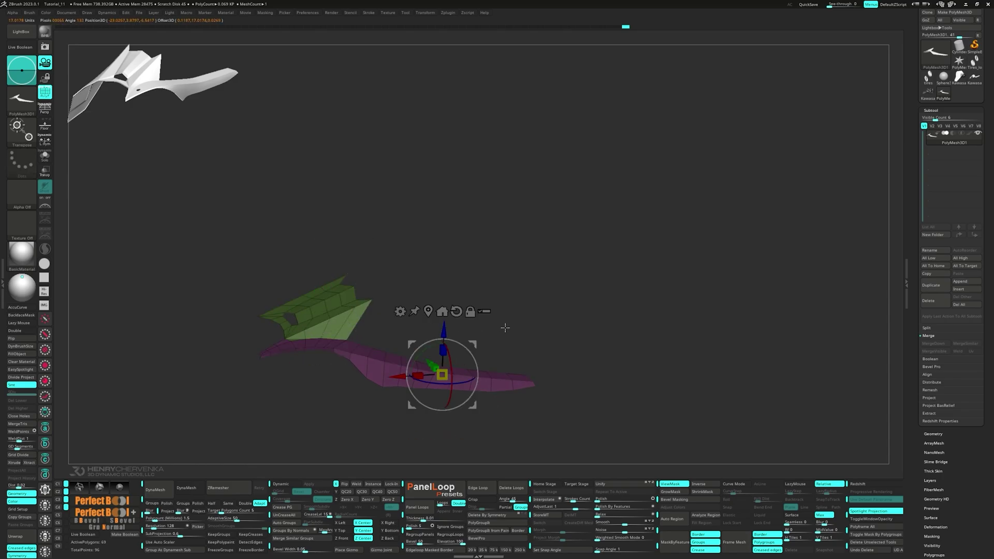
pyautogui.moveTo(532, 326); pyautogui.dragTo(502, 339)
pyautogui.moveTo(432, 228); pyautogui.dragTo(429, 325)
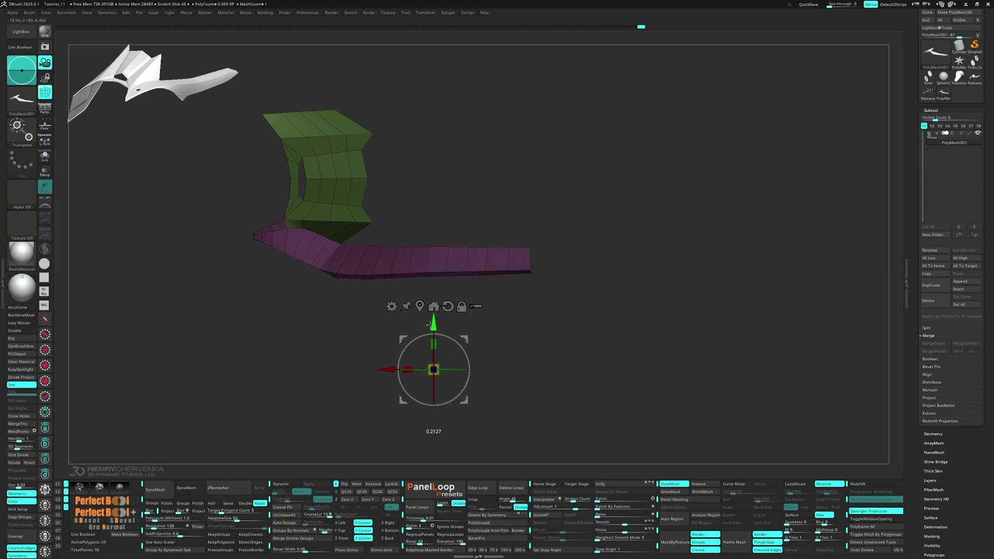
# Step: Refine the masked selection around the wing strip's lower bend, check it from another angle, and clear the mask
pyautogui.moveTo(333, 295); pyautogui.dragTo(334, 325)
pyautogui.press('ctrl')
pyautogui.hotkey('ctrl', 'h')
pyautogui.keyDown('ctrl'); pyautogui.moveTo(306, 271); pyautogui.dragTo(335, 318); pyautogui.keyUp('ctrl')
pyautogui.moveTo(305, 323); pyautogui.dragTo(354, 329)
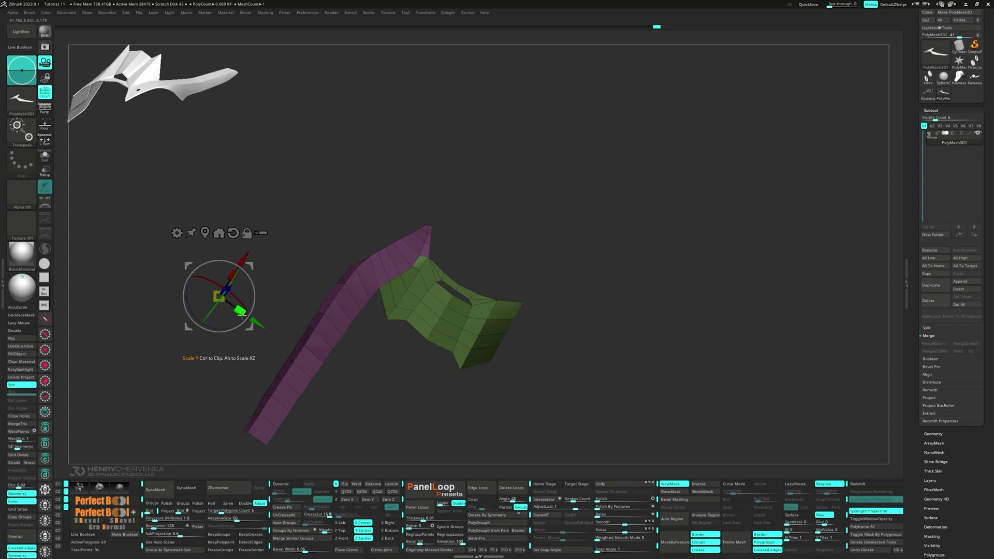
pyautogui.moveTo(299, 284)
pyautogui.mouseDown()
pyautogui.moveTo(245, 301)
pyautogui.moveTo(253, 286)
pyautogui.moveTo(256, 321)
pyautogui.moveTo(386, 262)
pyautogui.moveTo(362, 380)
pyautogui.mouseUp()
pyautogui.press('q')
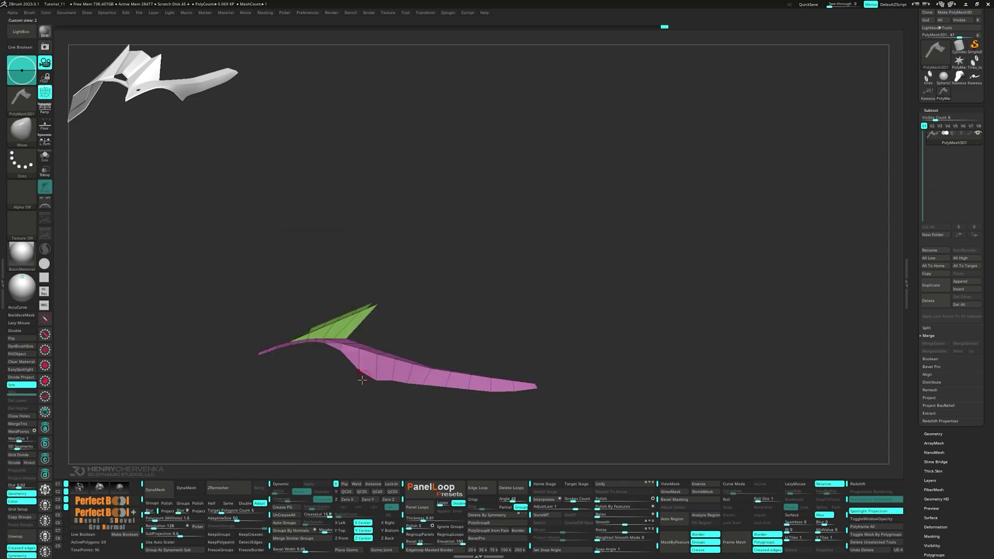
# Step: Extrude the lower edge at the wing strip's bend with ZModeler to form a small pointed spur
pyautogui.press('space')
pyautogui.click(371, 292)
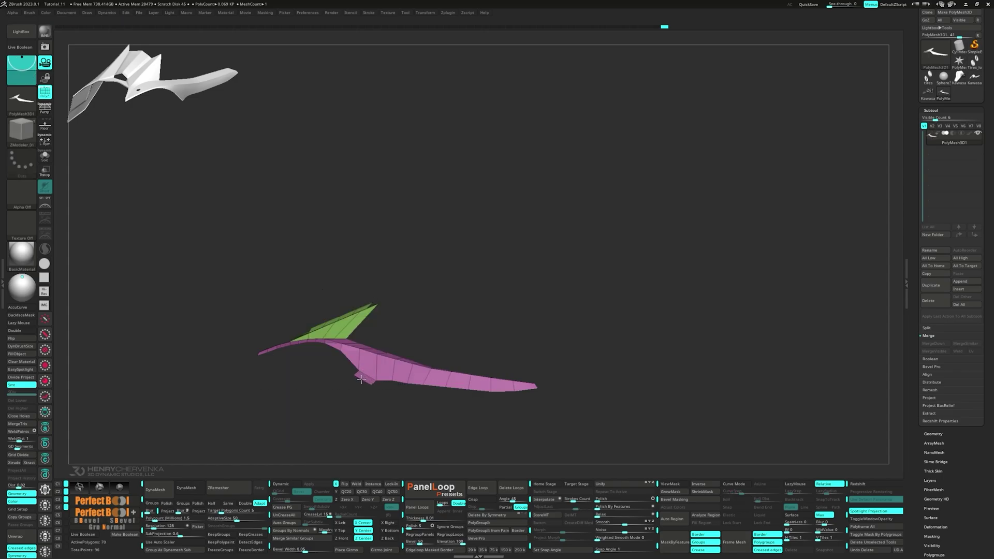
pyautogui.click(359, 380)
pyautogui.moveTo(376, 382)
pyautogui.mouseDown()
pyautogui.moveTo(348, 378)
pyautogui.moveTo(386, 388)
pyautogui.mouseUp()
# Step: Assign the whole mesh to a single polygroup and inspect its surface with the polyframe hidden temporarily
pyautogui.hotkey('ctrl', 'w')
pyautogui.hotkey('ctrl', 'w')
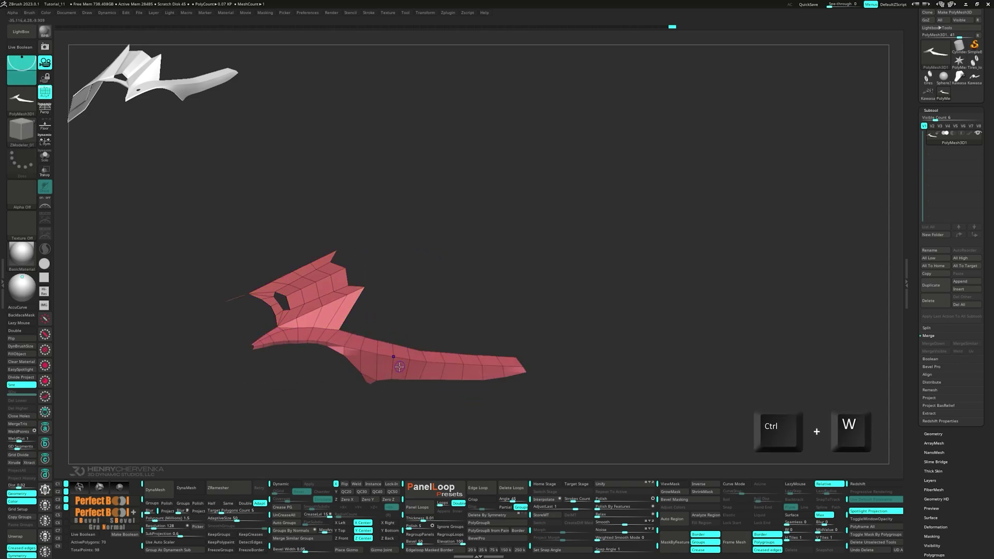
pyautogui.keyDown('shift'); pyautogui.moveTo(401, 368); pyautogui.dragTo(403, 363, button='right'); pyautogui.keyUp('shift')
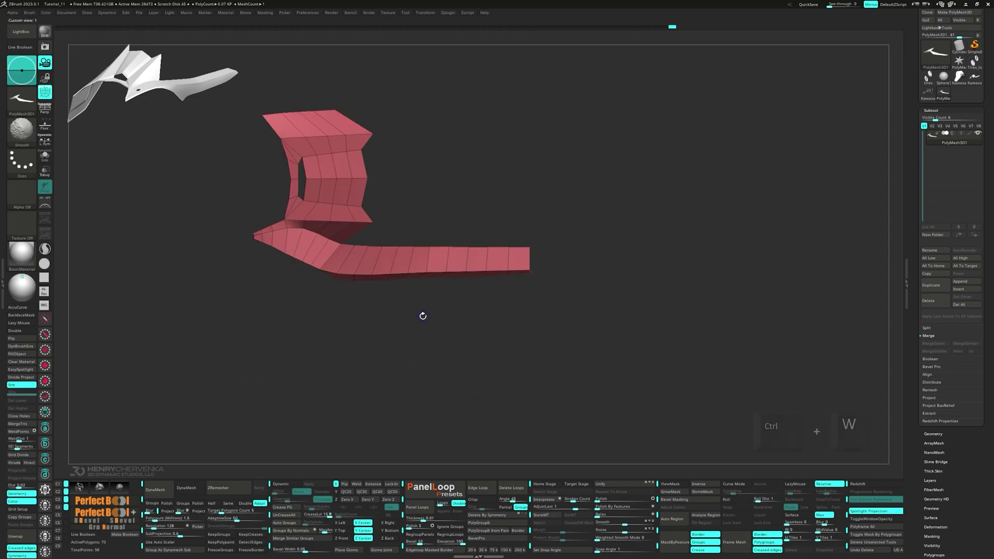
pyautogui.hotkey('shift', 'f')
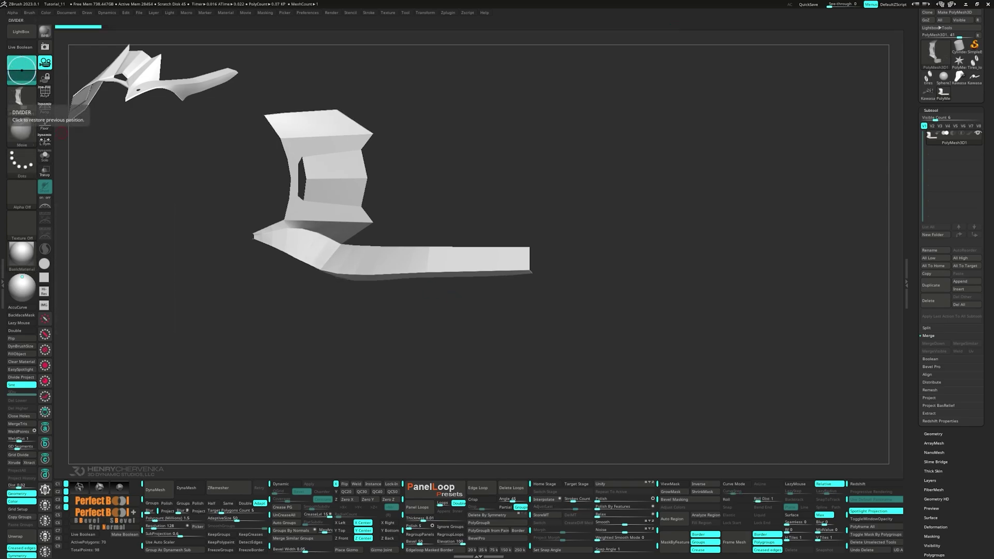
pyautogui.hotkey('shift', 'f')
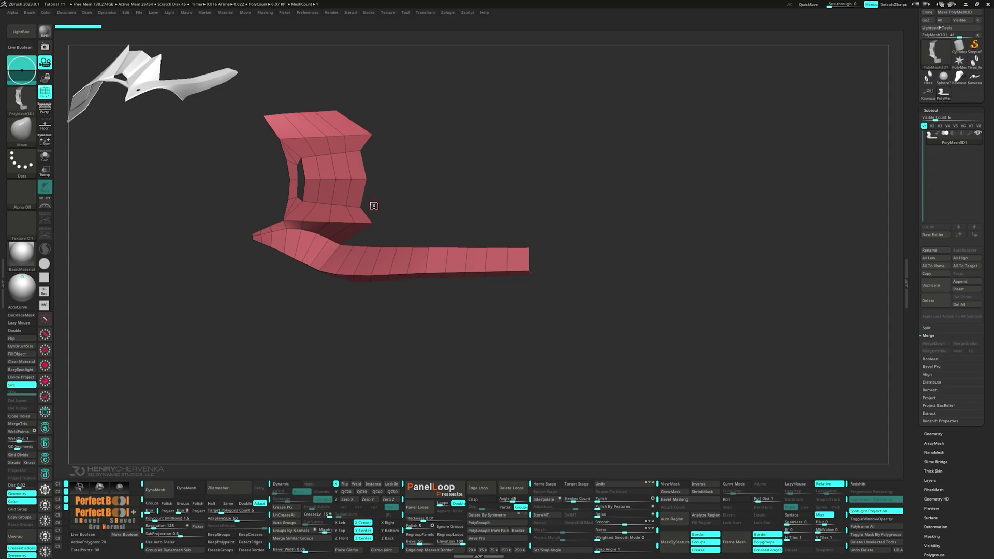
# Step: Insert one lengthwise edge loop along the wing strip's side flange with ZModeler's Insert Multiple EdgeLoops action
pyautogui.press('space')
pyautogui.click(375, 117)
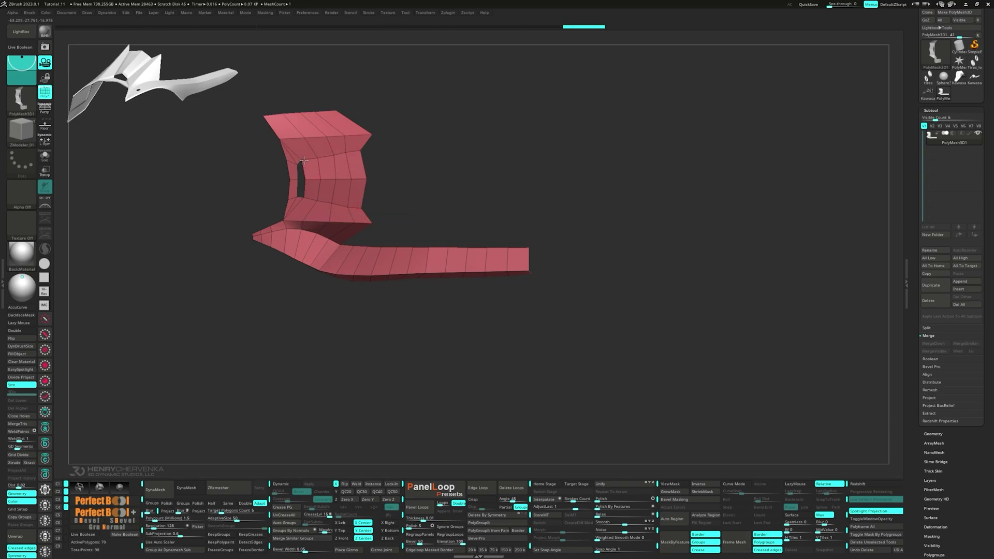
pyautogui.moveTo(395, 285); pyautogui.dragTo(402, 211)
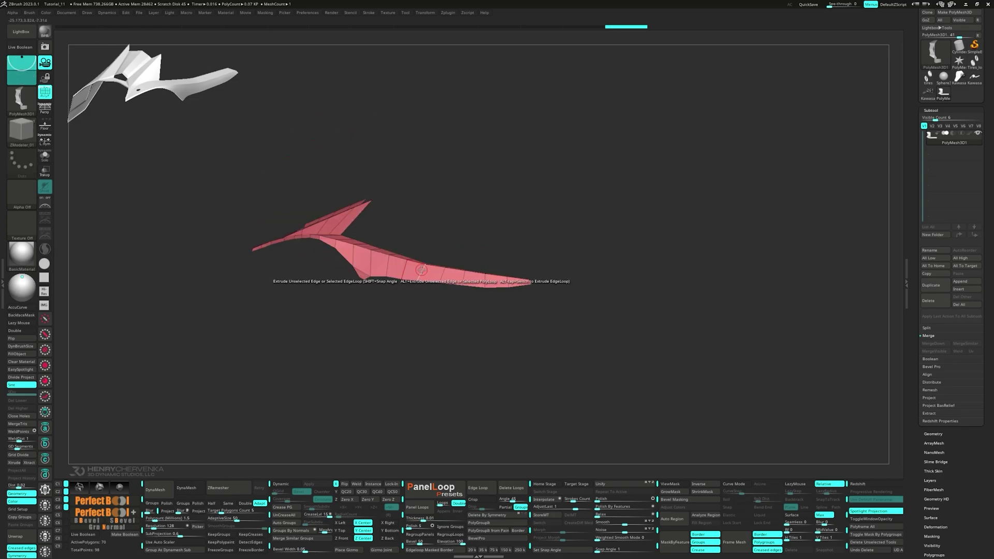
pyautogui.press('space')
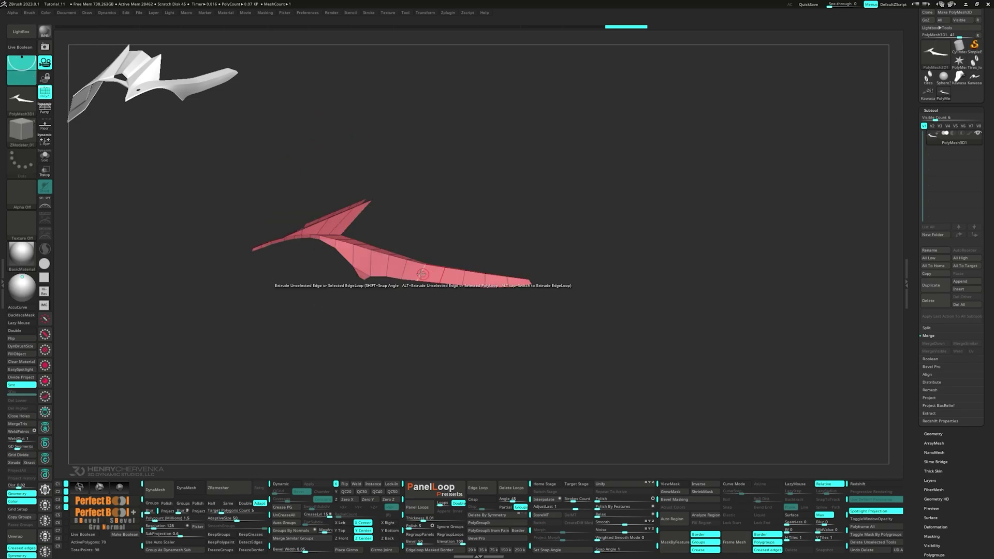
pyautogui.press('space')
pyautogui.click(407, 284)
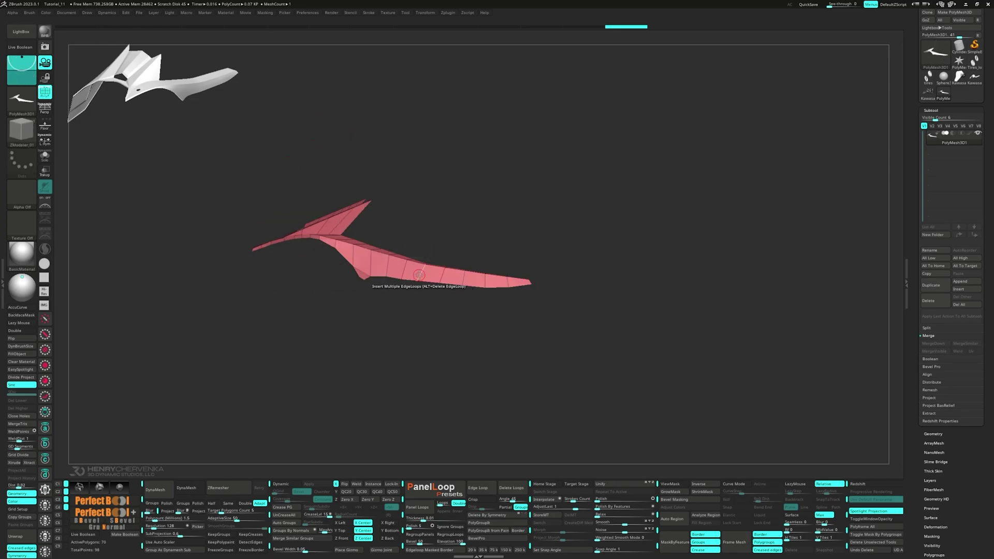
pyautogui.moveTo(421, 274); pyautogui.dragTo(422, 274)
pyautogui.moveTo(493, 291); pyautogui.dragTo(482, 318)
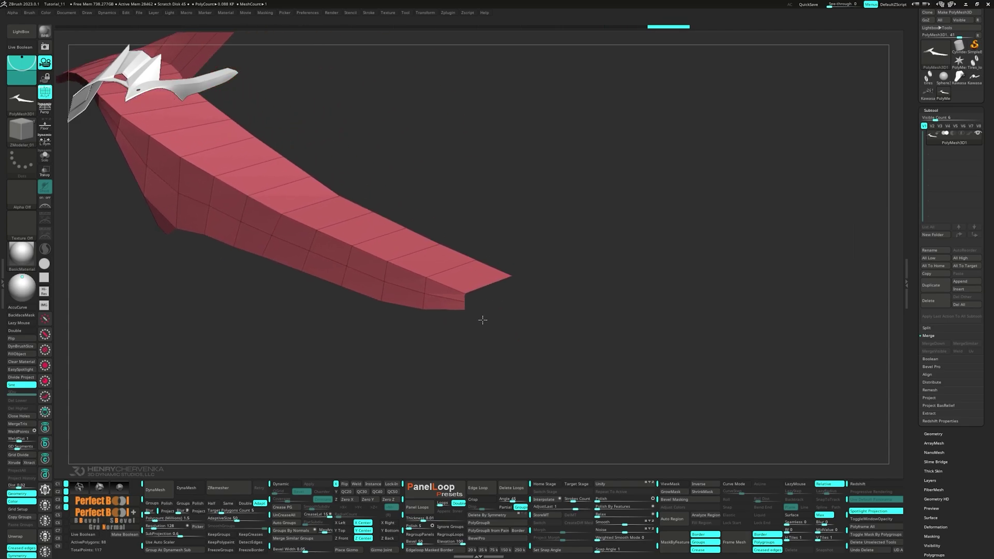
# Step: Extrude the top surface's end edge downward at the wing tip to fill the corner beside the side flange
pyautogui.press('space')
pyautogui.click(407, 354)
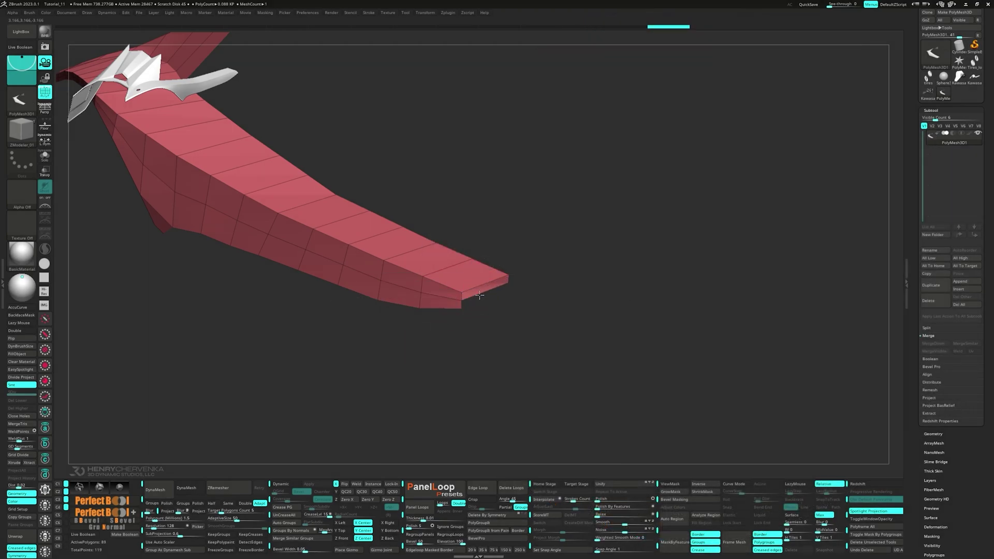
pyautogui.moveTo(480, 295); pyautogui.dragTo(349, 266)
# Step: Insert three lengthwise edge loops along the wing strip's top surface using Insert with the Single EdgeLoop target
pyautogui.press('space')
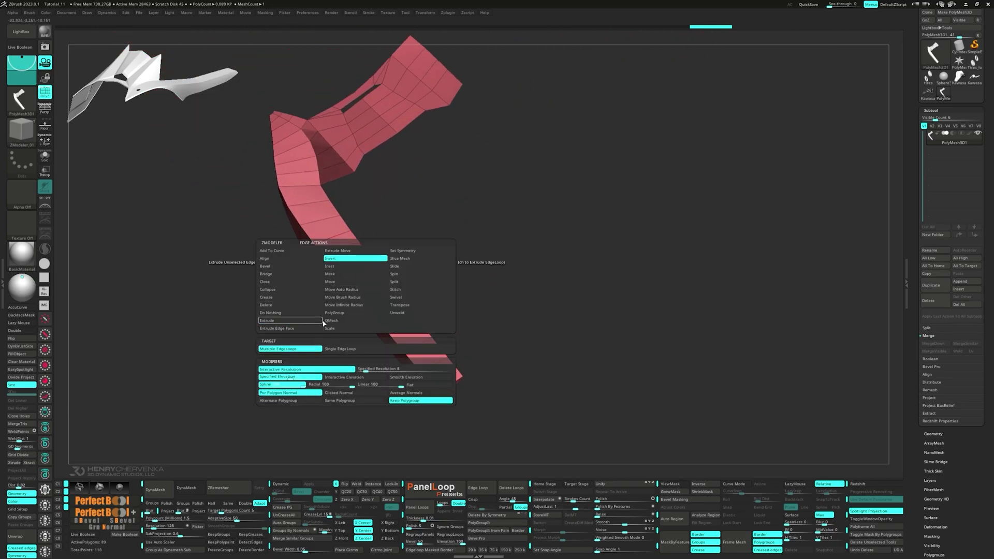
pyautogui.click(353, 349)
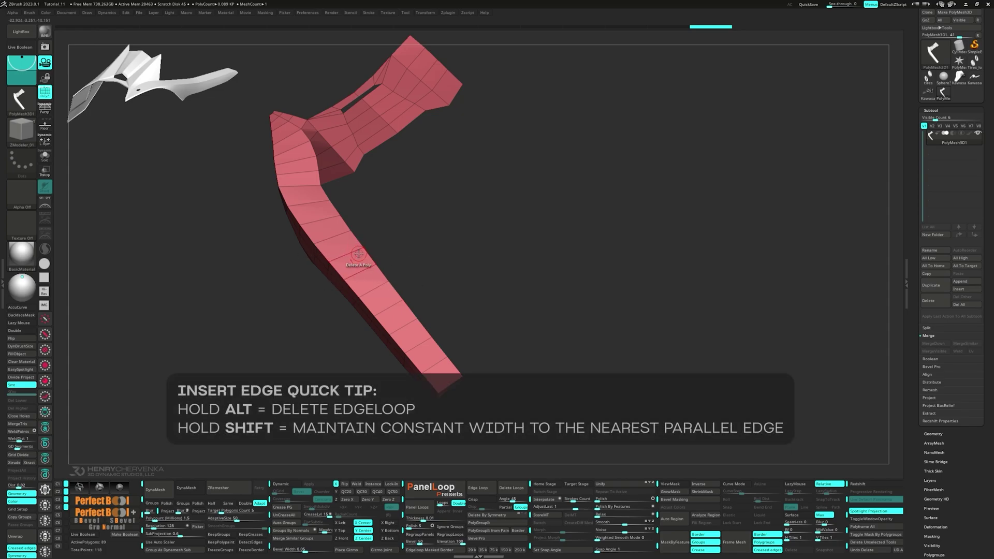
pyautogui.moveTo(426, 264); pyautogui.dragTo(430, 252)
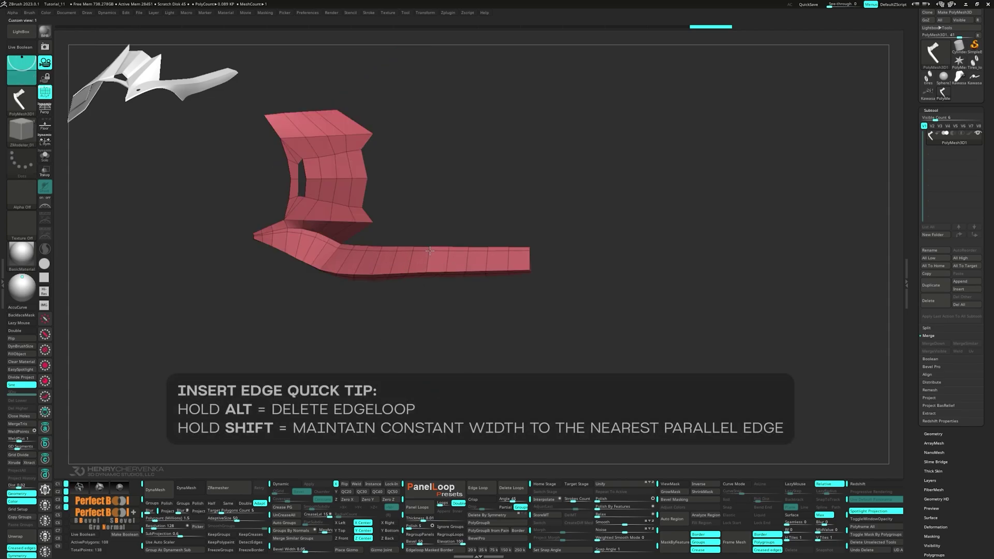
pyautogui.click(428, 267)
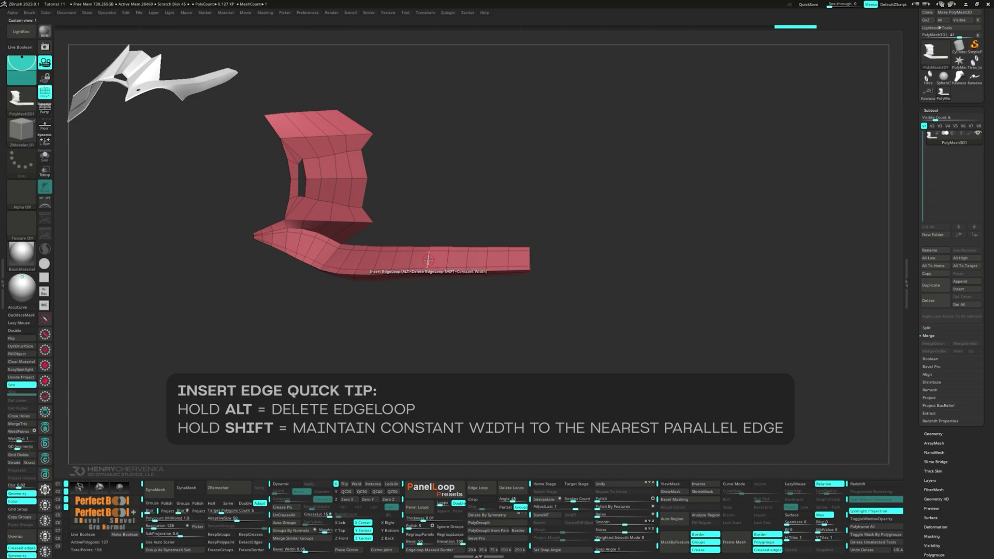
pyautogui.click(427, 260)
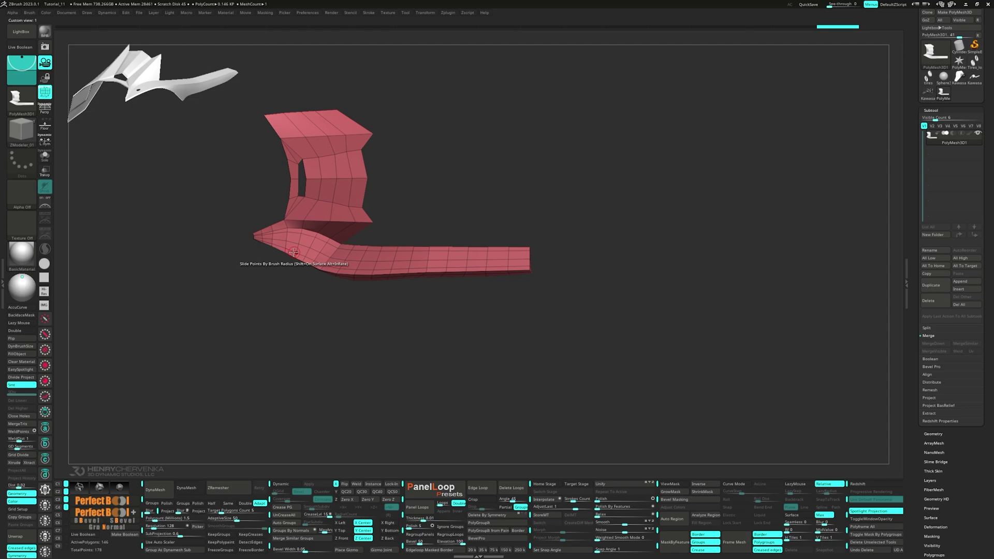
# Step: Split the mesh point near the wing strip's pointed end with ZModeler to form a small octagon
pyautogui.press('space')
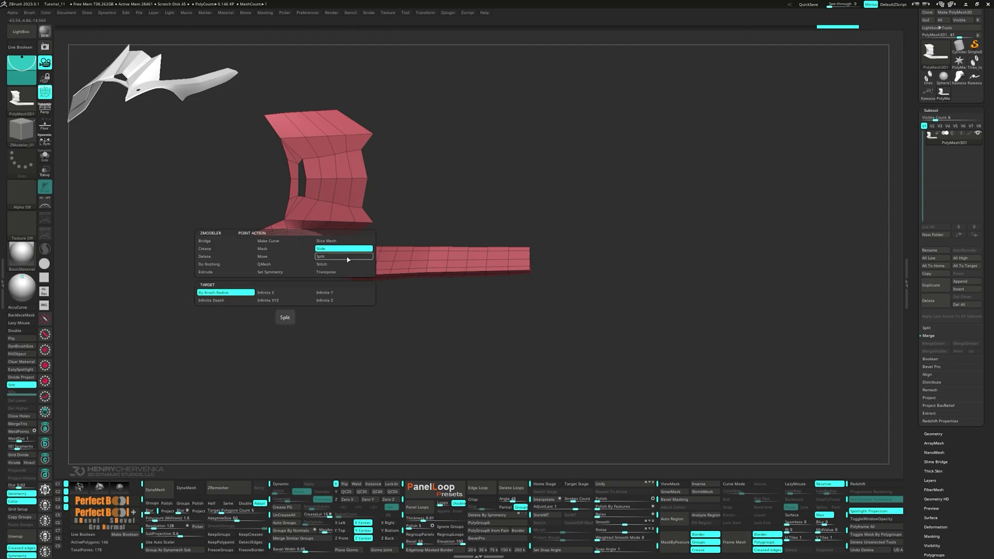
pyautogui.click(344, 257)
pyautogui.click(299, 314)
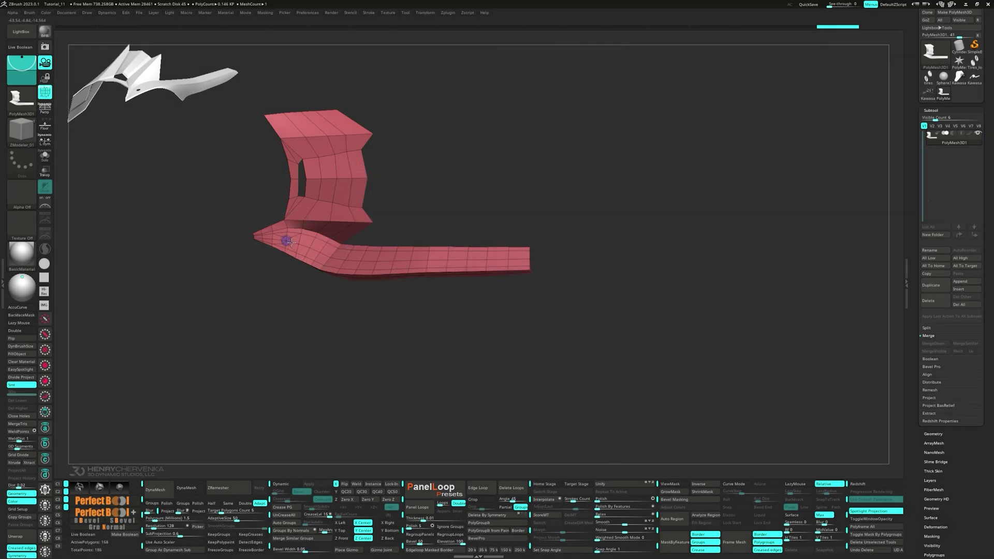
pyautogui.scroll(6, 288, 244)
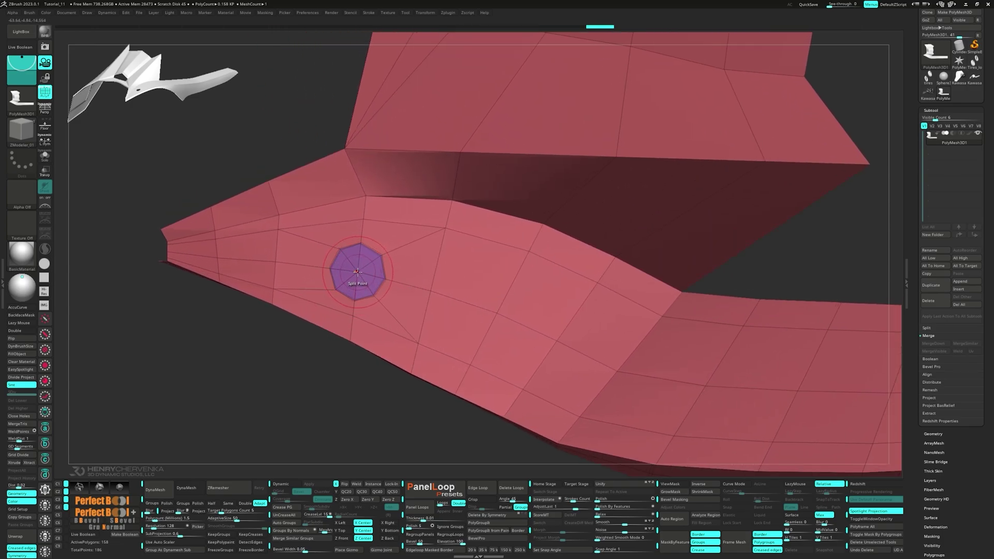
pyautogui.press('alt')
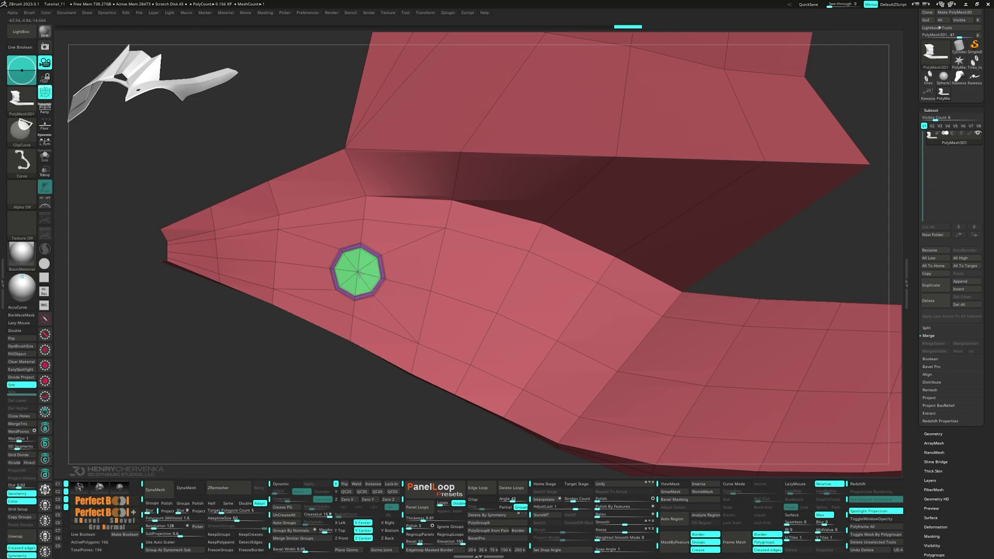
# Step: Delete the octagon's faces to leave a round hole near the pointed end and assign the mesh to a single polygroup
pyautogui.keyDown('ctrl'); pyautogui.keyDown('shift'); pyautogui.click(357, 275); pyautogui.keyUp('shift'); pyautogui.keyUp('ctrl')
pyautogui.press('space')
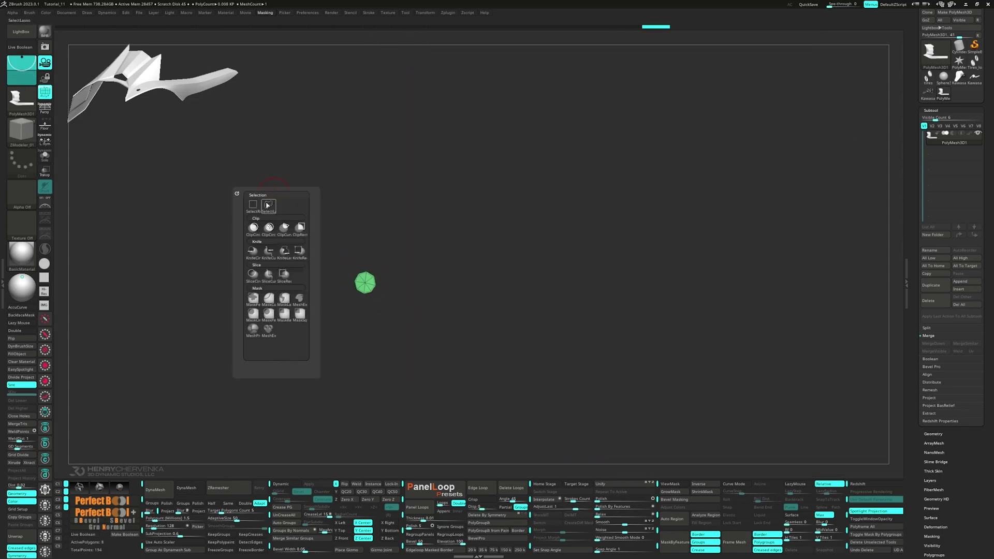
pyautogui.keyDown('ctrl'); pyautogui.keyDown('shift'); pyautogui.moveTo(258, 174); pyautogui.dragTo(283, 193); pyautogui.keyUp('shift'); pyautogui.keyUp('ctrl')
pyautogui.hotkey('ctrl', 'Delete')
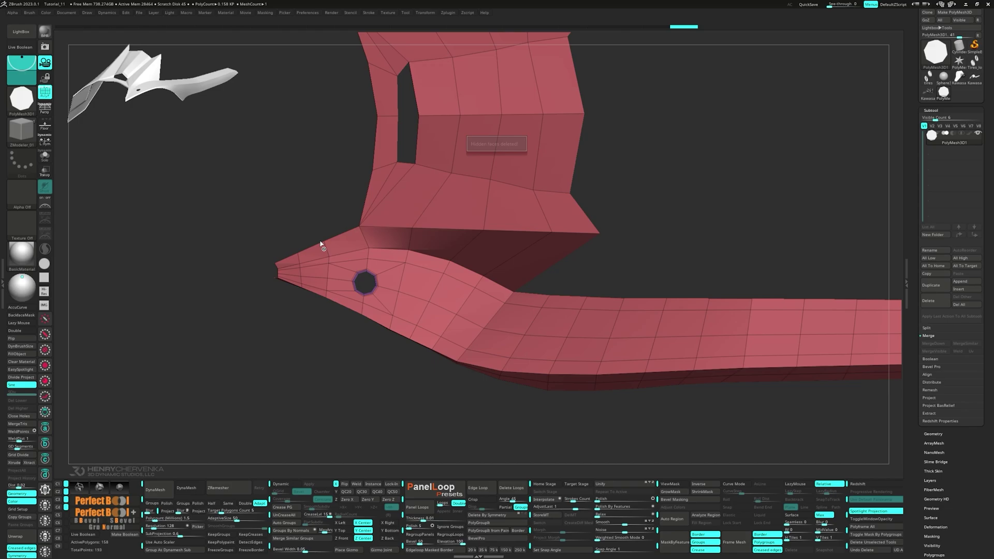
pyautogui.moveTo(510, 412)
pyautogui.mouseDown()
pyautogui.moveTo(538, 413)
pyautogui.moveTo(477, 417)
pyautogui.moveTo(510, 409)
pyautogui.mouseUp()
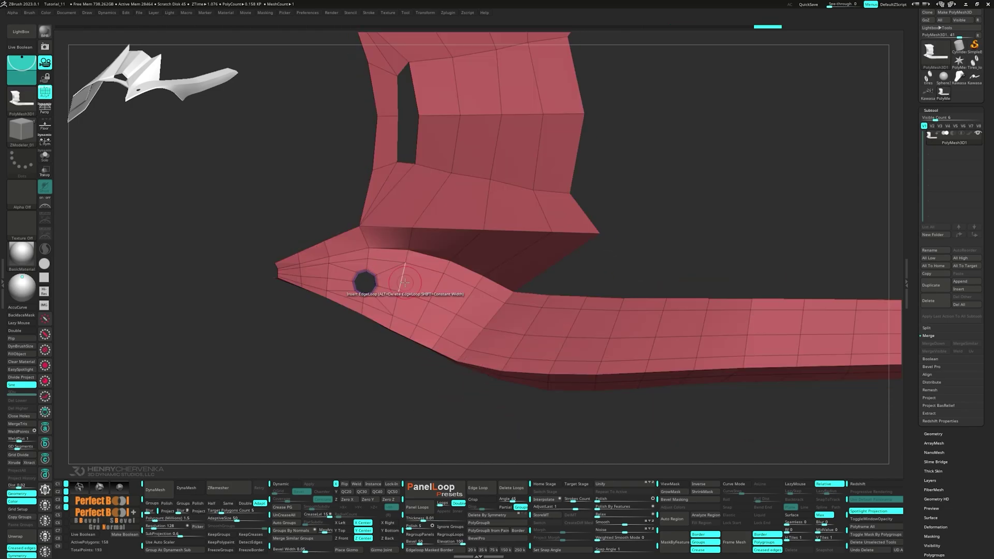
pyautogui.press('shift')
pyautogui.hotkey('ctrl', 'w')
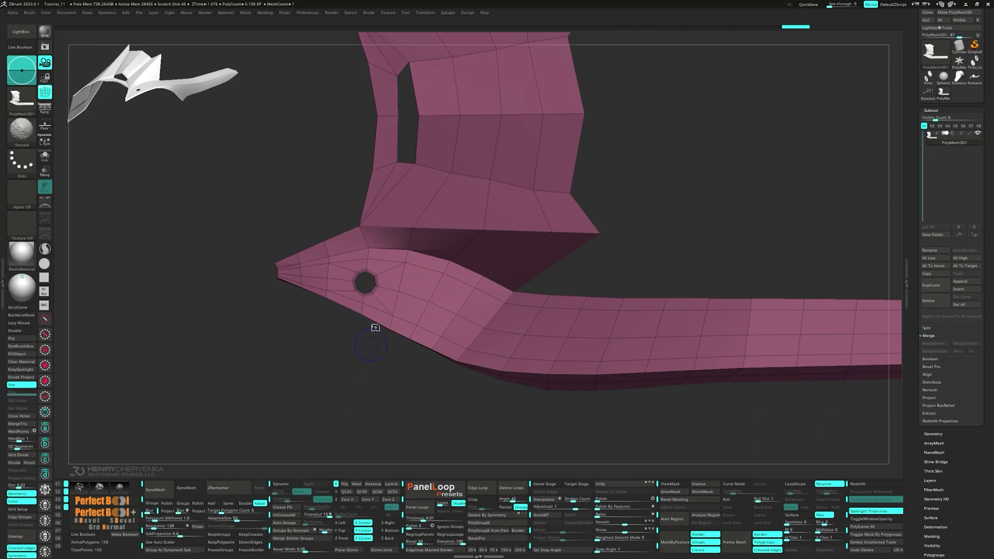
# Step: Mask everything except the upper panel's top edge and adjust that edge slightly with the gizmo
pyautogui.keyDown('ctrl'); pyautogui.moveTo(373, 328); pyautogui.dragTo(378, 288, button='right'); pyautogui.keyUp('ctrl')
pyautogui.keyDown('ctrl'); pyautogui.moveTo(241, 92); pyautogui.dragTo(390, 128); pyautogui.keyUp('ctrl')
pyautogui.press('w')
pyautogui.moveTo(405, 188); pyautogui.dragTo(296, 102)
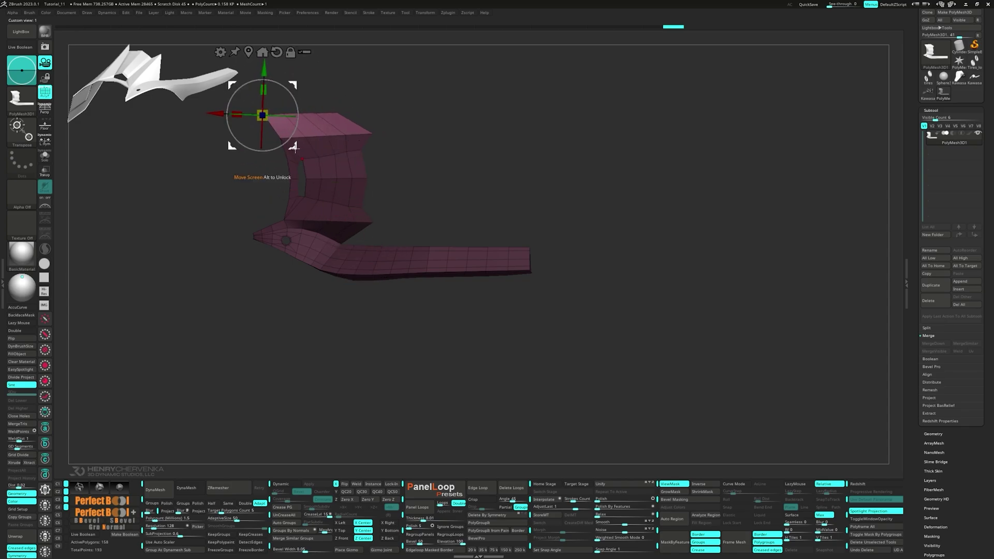
pyautogui.press('q')
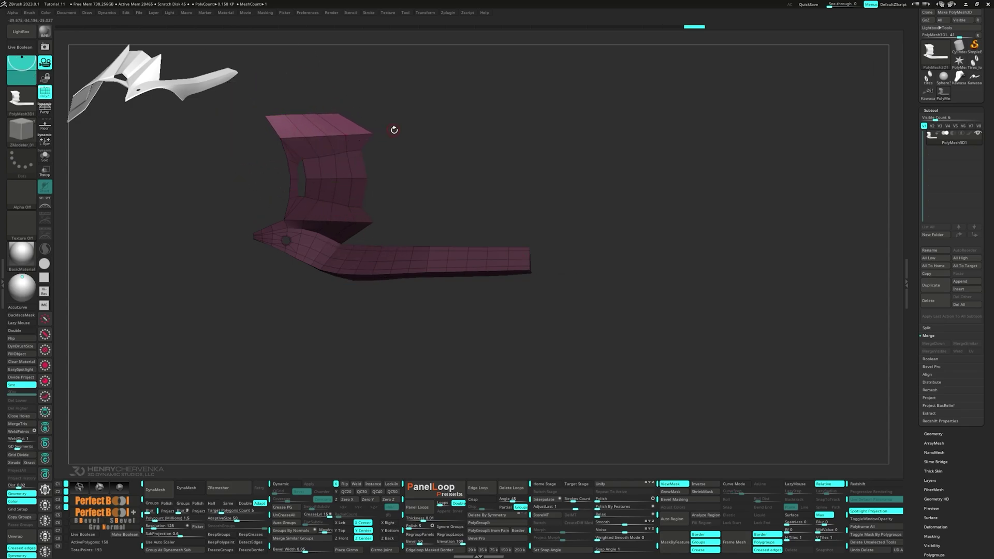
# Step: Clear the mask, isolate the upper panel's fold line just below the top edge with a new mask, and adjust it with the gizmo
pyautogui.keyDown('ctrl'); pyautogui.click(395, 129); pyautogui.keyUp('ctrl')
pyautogui.press('space')
pyautogui.click(362, 123)
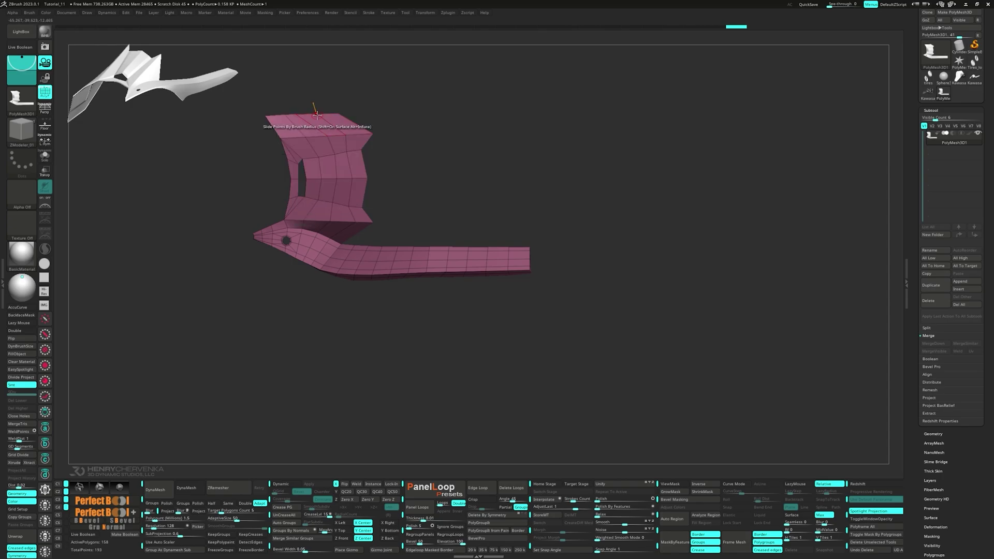
pyautogui.keyDown('ctrl'); pyautogui.moveTo(263, 129); pyautogui.dragTo(398, 145); pyautogui.keyUp('ctrl')
pyautogui.keyDown('ctrl'); pyautogui.click(404, 145); pyautogui.keyUp('ctrl')
pyautogui.press('w')
pyautogui.keyDown('alt'); pyautogui.moveTo(291, 140); pyautogui.dragTo(306, 161); pyautogui.keyUp('alt')
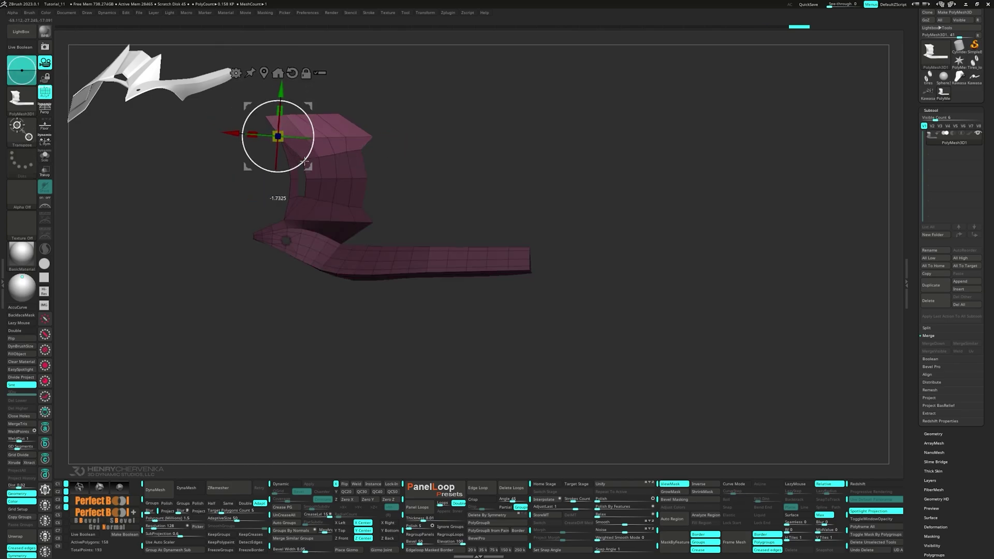
pyautogui.press('q')
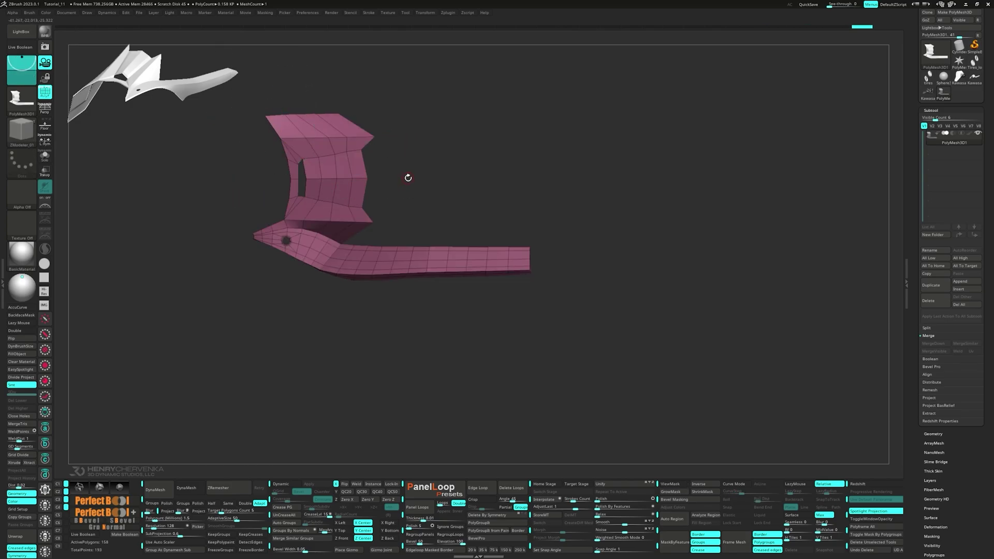
# Step: Inspect the whole mesh from different angles with the polyframe temporarily hidden
pyautogui.press('space')
pyautogui.click(381, 210)
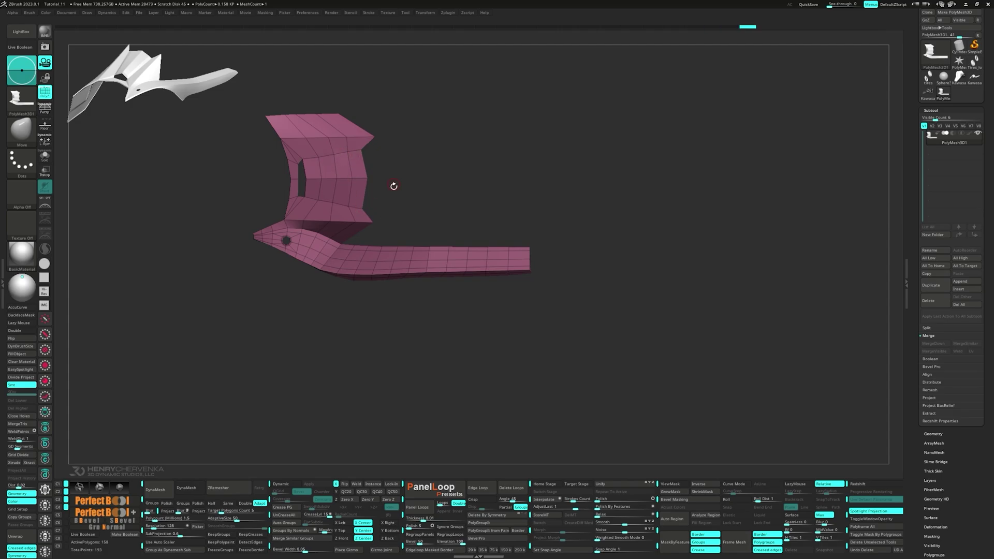
pyautogui.moveTo(305, 159); pyautogui.dragTo(368, 171, button='right')
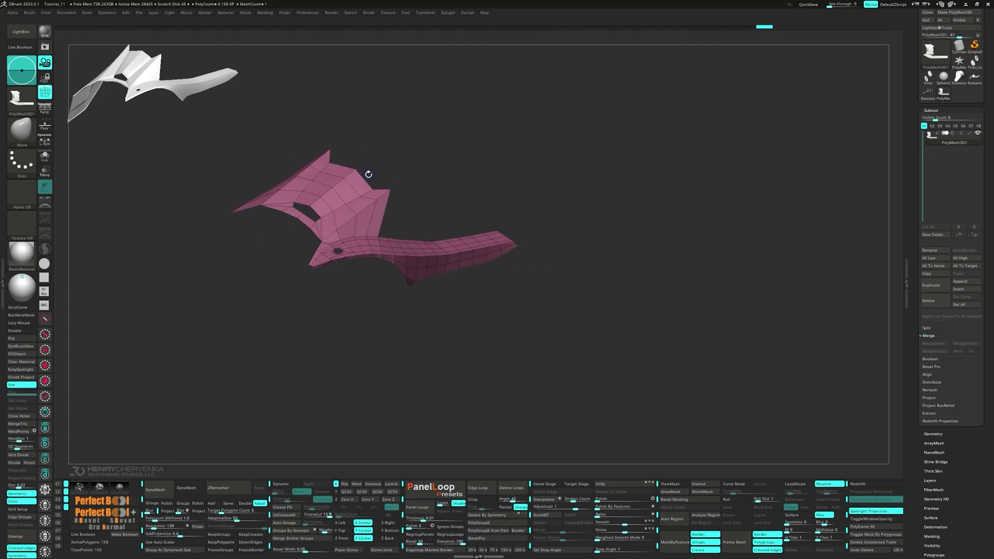
pyautogui.hotkey('shift', 'f')
pyautogui.hotkey('shift', '1')
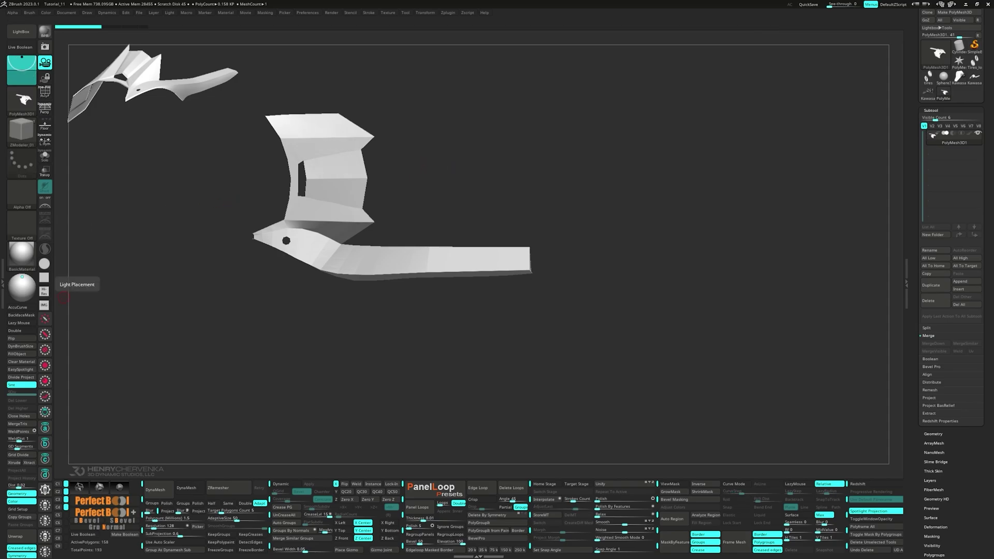
pyautogui.moveTo(62, 298); pyautogui.dragTo(719, 225, button='right')
pyautogui.hotkey('shift', 'f')
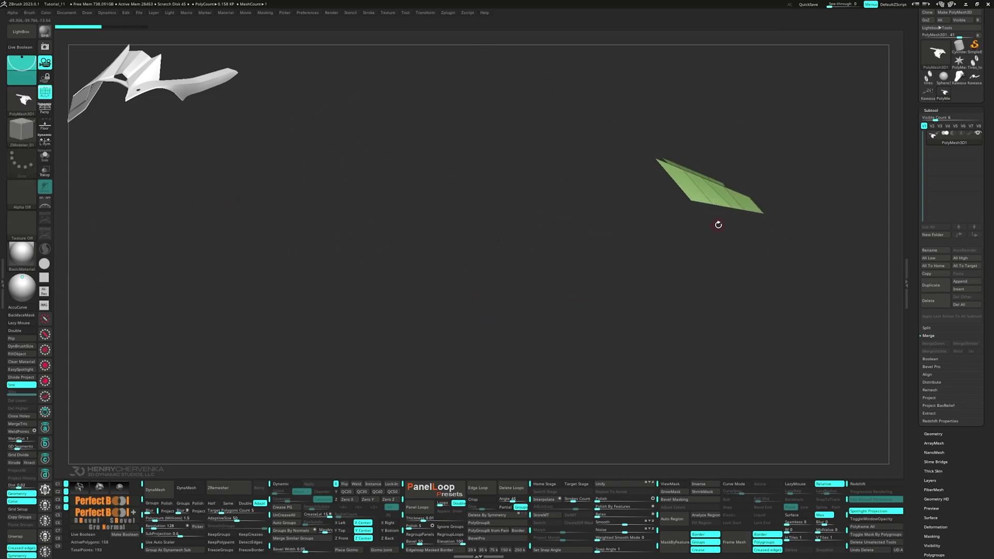
# Step: Extrude the upper panel's outer edge loop straight down with ZModeler to form a hanging flap
pyautogui.press('space')
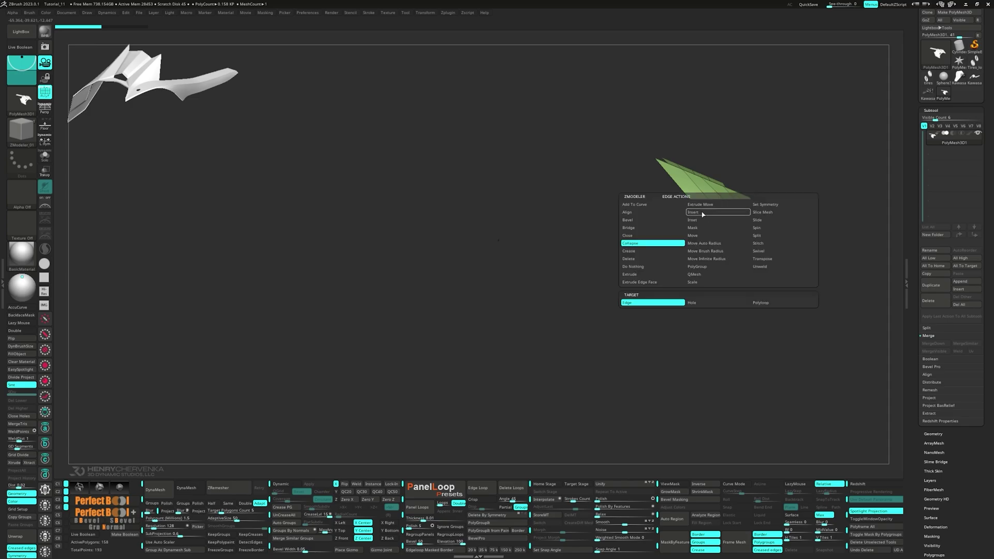
pyautogui.click(646, 275)
pyautogui.moveTo(723, 211); pyautogui.dragTo(723, 256)
pyautogui.keyDown('alt'); pyautogui.moveTo(723, 260); pyautogui.dragTo(710, 228, button='right'); pyautogui.keyUp('alt')
# Step: Mask everything except the flap's lower edge and shift that edge sideways with the gizmo to slant the flap
pyautogui.keyDown('ctrl'); pyautogui.click(756, 241); pyautogui.keyUp('ctrl')
pyautogui.press('w')
pyautogui.keyDown('alt'); pyautogui.click(686, 207); pyautogui.keyUp('alt')
pyautogui.keyDown('shift'); pyautogui.moveTo(772, 189); pyautogui.dragTo(757, 199, button='right'); pyautogui.keyUp('shift')
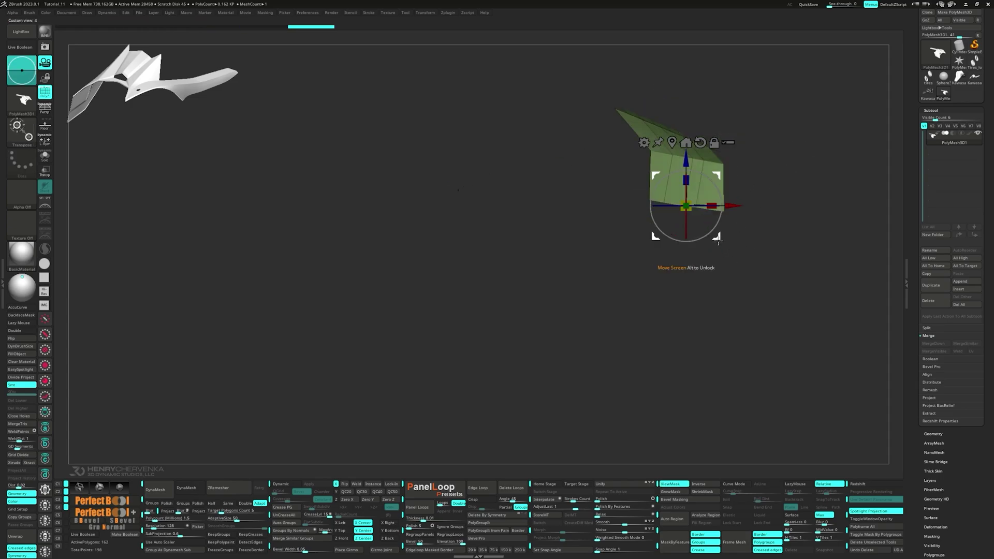
pyautogui.moveTo(719, 239); pyautogui.dragTo(743, 208)
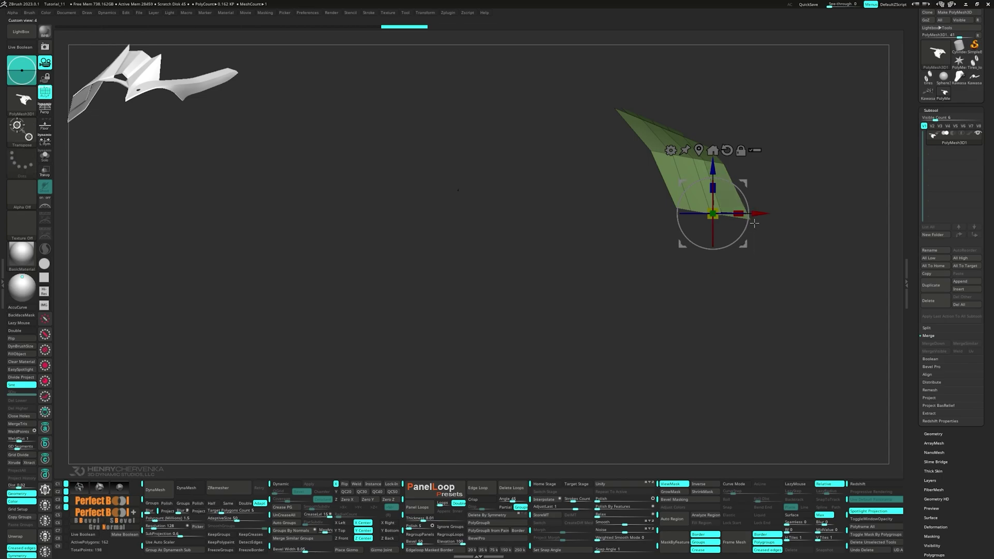
# Step: Taper the hanging flap by moving the inner corner of its lower edge toward the opposite corner, and clear the mask
pyautogui.moveTo(747, 247)
pyautogui.mouseDown()
pyautogui.moveTo(758, 242)
pyautogui.moveTo(691, 257)
pyautogui.moveTo(720, 260)
pyautogui.moveTo(730, 209)
pyautogui.moveTo(696, 220)
pyautogui.mouseUp()
pyautogui.keyDown('ctrl'); pyautogui.click(708, 210); pyautogui.keyUp('ctrl')
pyautogui.click(674, 166)
pyautogui.moveTo(746, 229); pyautogui.dragTo(673, 221)
pyautogui.press('q')
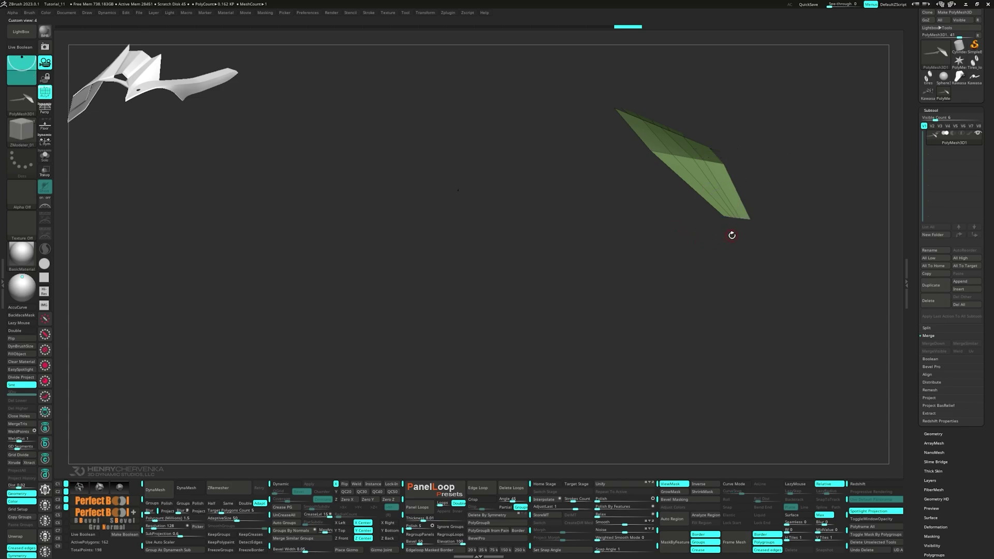
pyautogui.moveTo(732, 235); pyautogui.dragTo(753, 244)
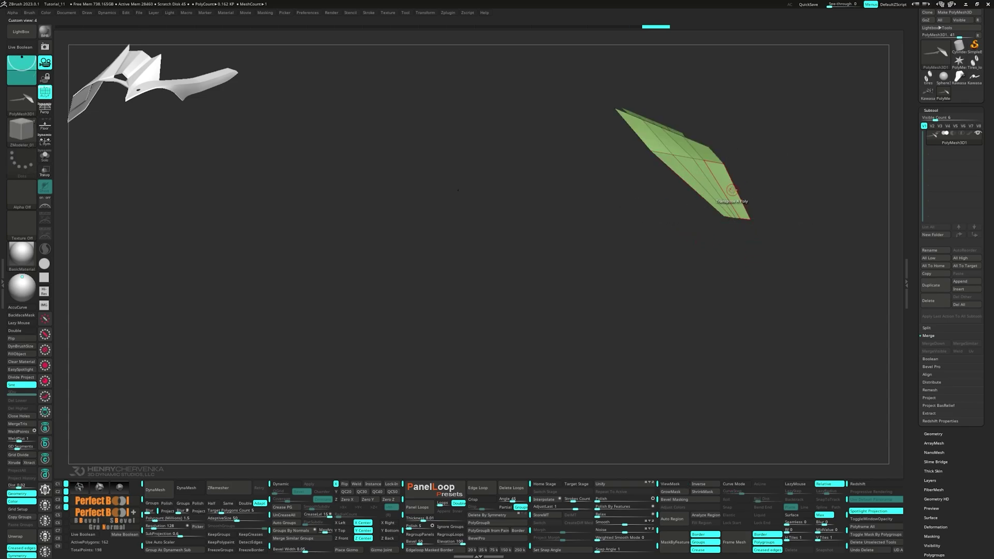
# Step: Extrude the hanging flap's outer edge sideways with ZModeler and pull its new lower corner slightly inward with the gizmo
pyautogui.press('space')
pyautogui.moveTo(736, 189); pyautogui.dragTo(779, 225)
pyautogui.keyDown('ctrl'); pyautogui.click(803, 191); pyautogui.keyUp('ctrl')
pyautogui.keyDown('ctrl'); pyautogui.click(804, 216); pyautogui.keyUp('ctrl')
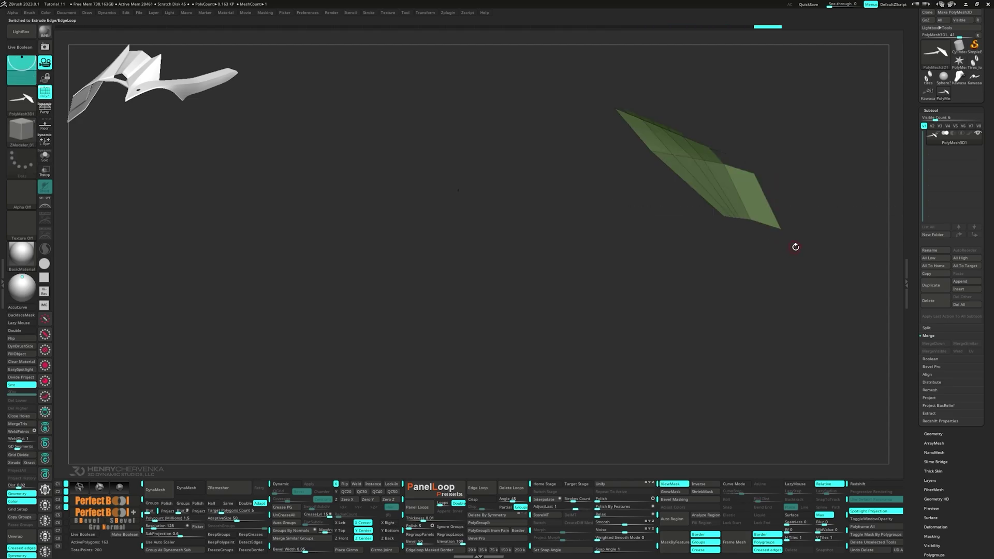
pyautogui.press('w')
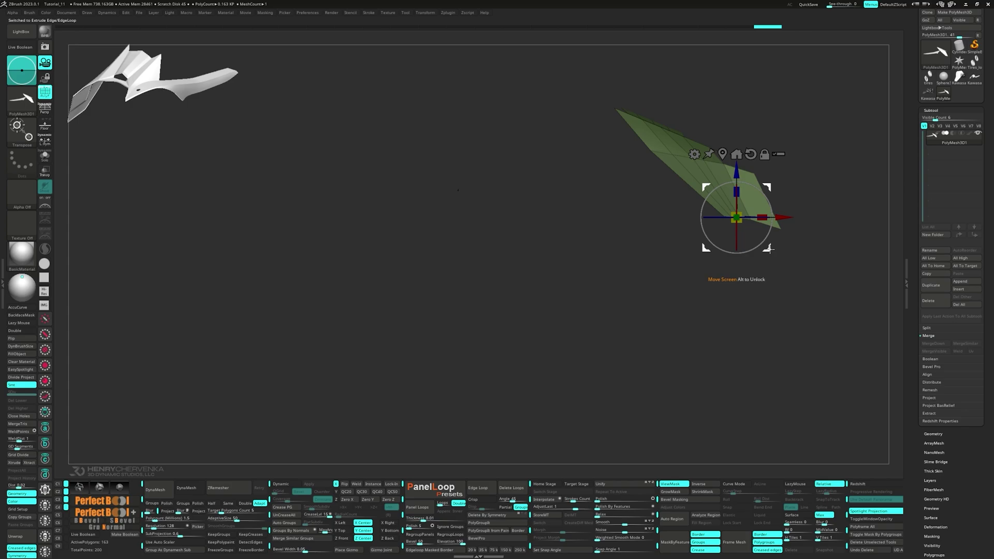
pyautogui.keyDown('alt'); pyautogui.click(745, 238); pyautogui.keyUp('alt')
pyautogui.keyDown('alt'); pyautogui.moveTo(767, 214); pyautogui.dragTo(742, 165); pyautogui.keyUp('alt')
pyautogui.keyDown('alt'); pyautogui.moveTo(754, 237); pyautogui.dragTo(713, 210); pyautogui.keyUp('alt')
pyautogui.press('q')
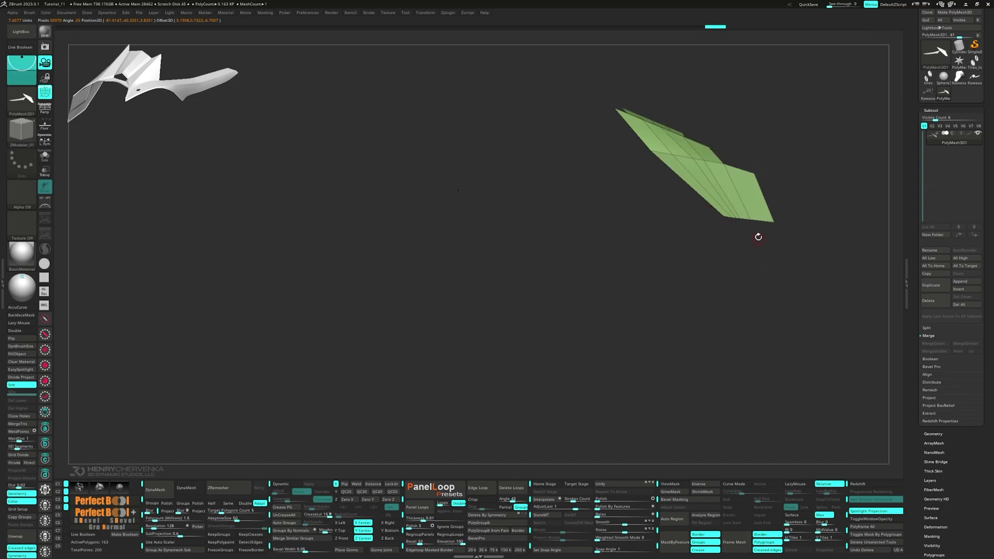
# Step: Insert edge loops across the width of the hanging flap with ZModeler
pyautogui.press('space')
pyautogui.click(687, 166)
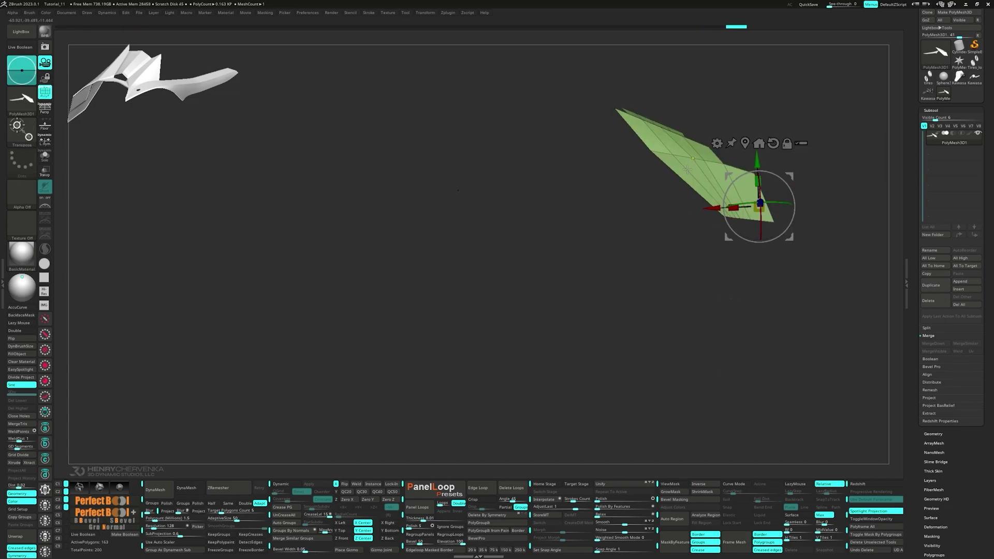
pyautogui.hotkey('ctrl', 'z')
pyautogui.press('q')
pyautogui.click(684, 165)
pyautogui.moveTo(681, 159); pyautogui.dragTo(693, 174)
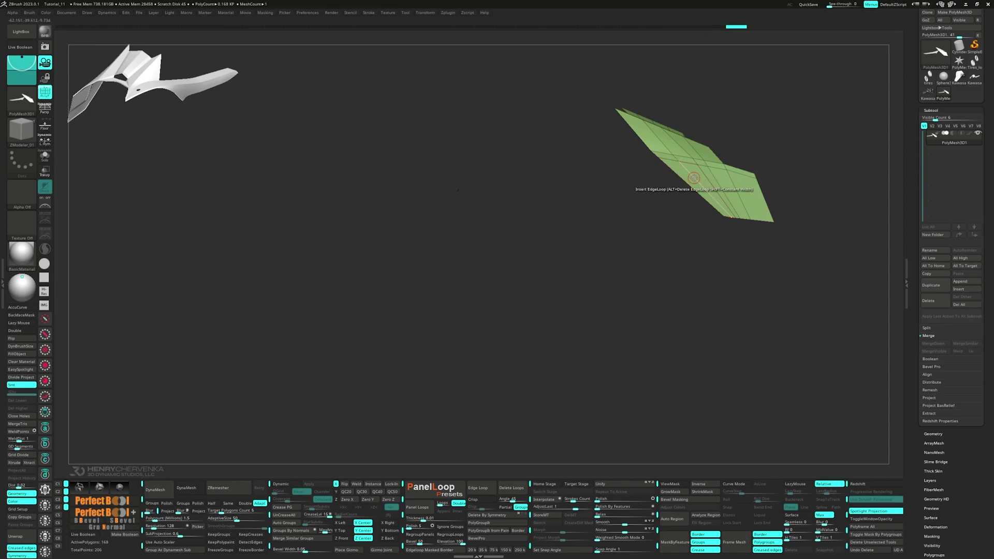
pyautogui.click(745, 194)
pyautogui.hotkey('ctrl', 'z')
pyautogui.press('q')
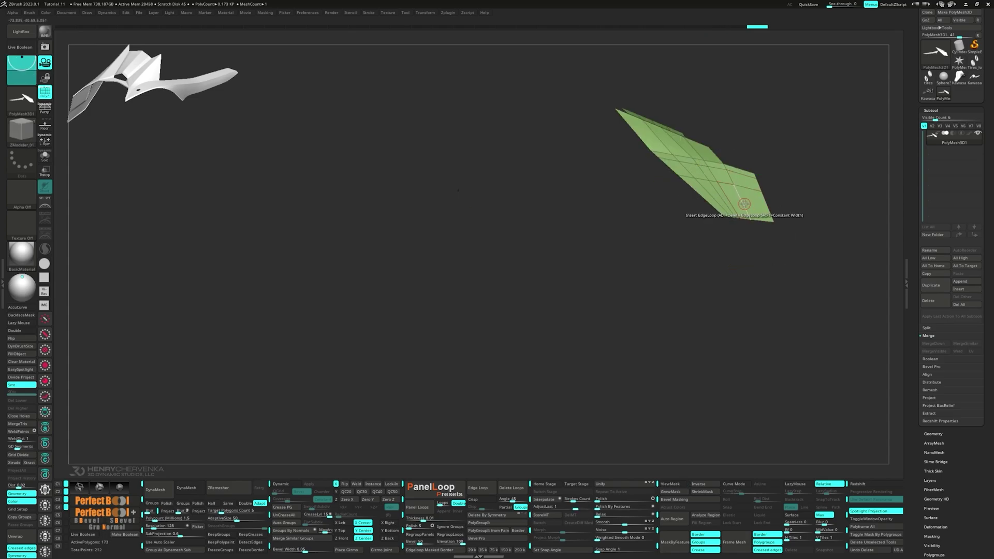
# Step: Isolate points on the flap's new loops by masking and shift them with the gizmo to bow the flap's long edge outward
pyautogui.keyDown('ctrl'); pyautogui.keyDown('alt'); pyautogui.moveTo(664, 173); pyautogui.dragTo(712, 208); pyautogui.keyUp('alt'); pyautogui.keyUp('ctrl')
pyautogui.press('w')
pyautogui.keyDown('ctrl'); pyautogui.moveTo(682, 232); pyautogui.dragTo(692, 242); pyautogui.keyUp('ctrl')
pyautogui.press('q')
pyautogui.press('w')
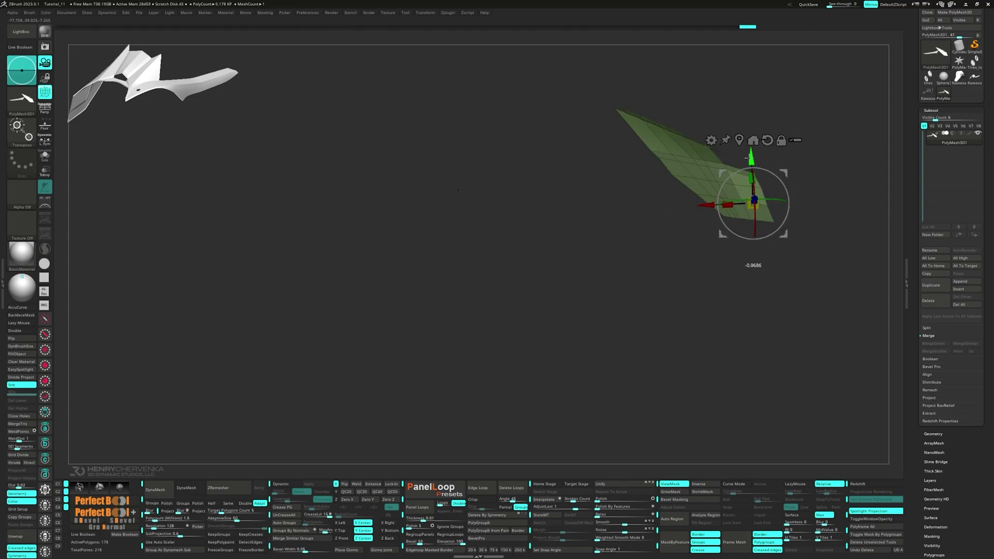
pyautogui.press('q')
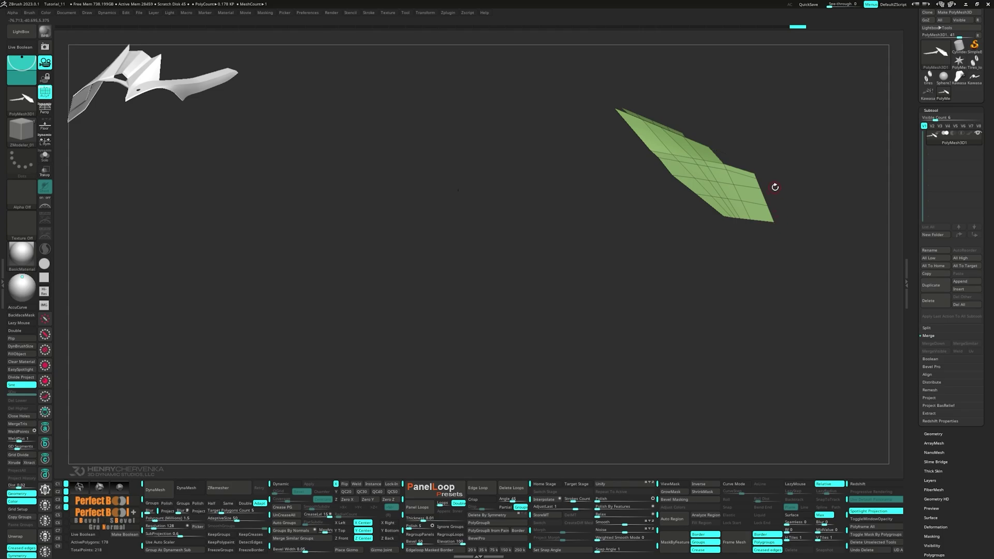
pyautogui.press('w')
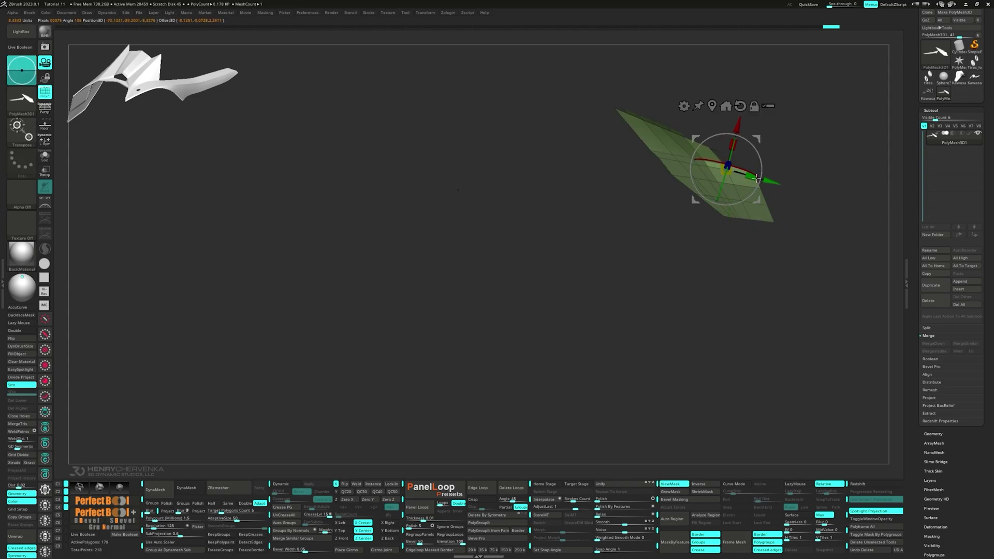
pyautogui.press('q')
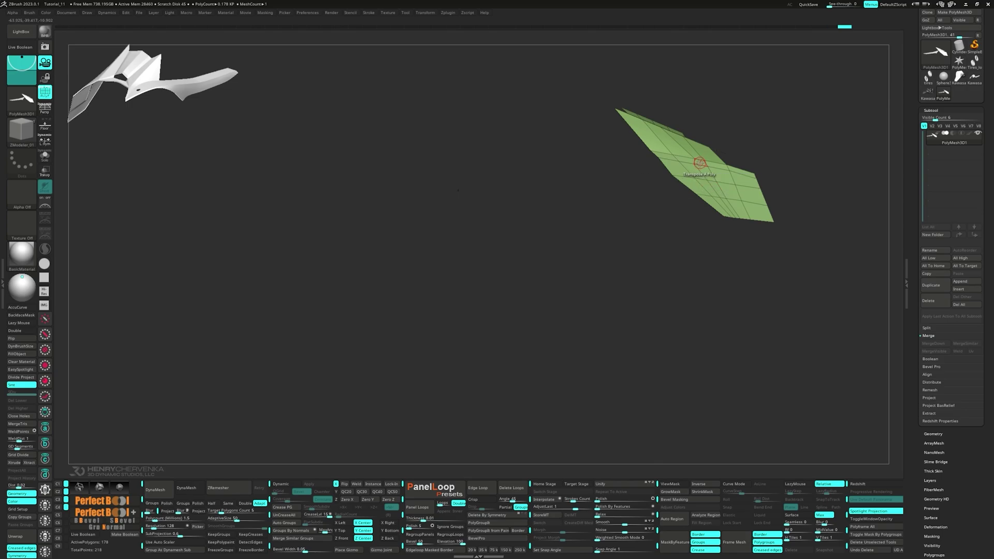
# Step: Delete single polygons in the middle of the hanging flap to open a narrow slot
pyautogui.press('space')
pyautogui.click(624, 195)
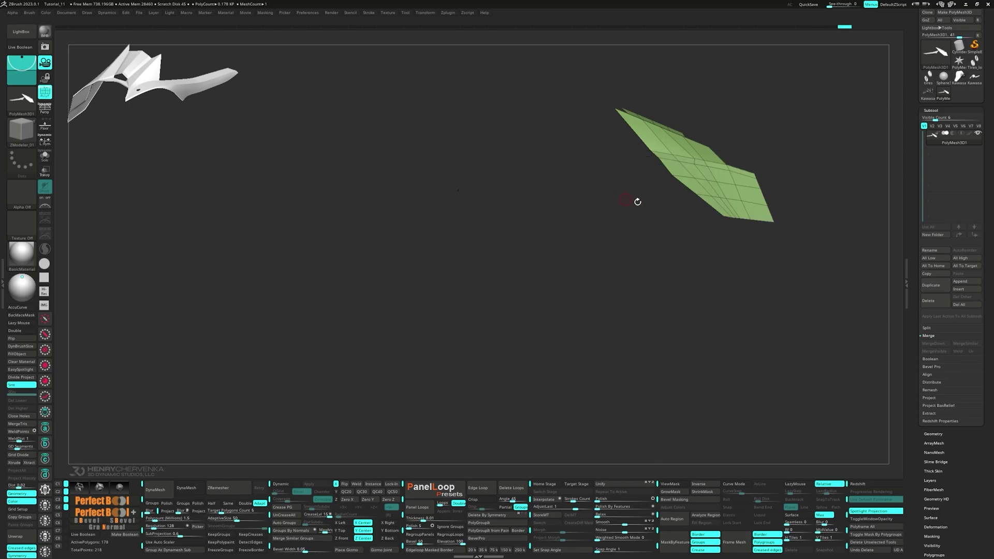
pyautogui.click(705, 175)
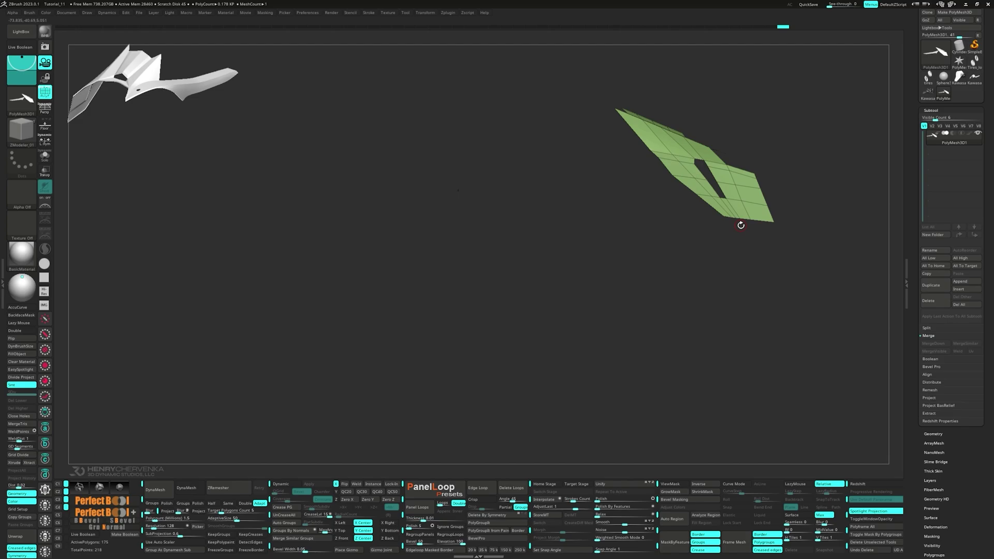
pyautogui.click(739, 194)
# Step: Transpose the polygons on the outer side of the slot, offset them about 0.41 along Z to recess them, and clear the mask
pyautogui.moveTo(756, 176); pyautogui.dragTo(746, 205, button='right')
pyautogui.keyDown('alt'); pyautogui.moveTo(746, 204); pyautogui.dragTo(658, 243, button='right'); pyautogui.keyUp('alt')
pyautogui.press('space')
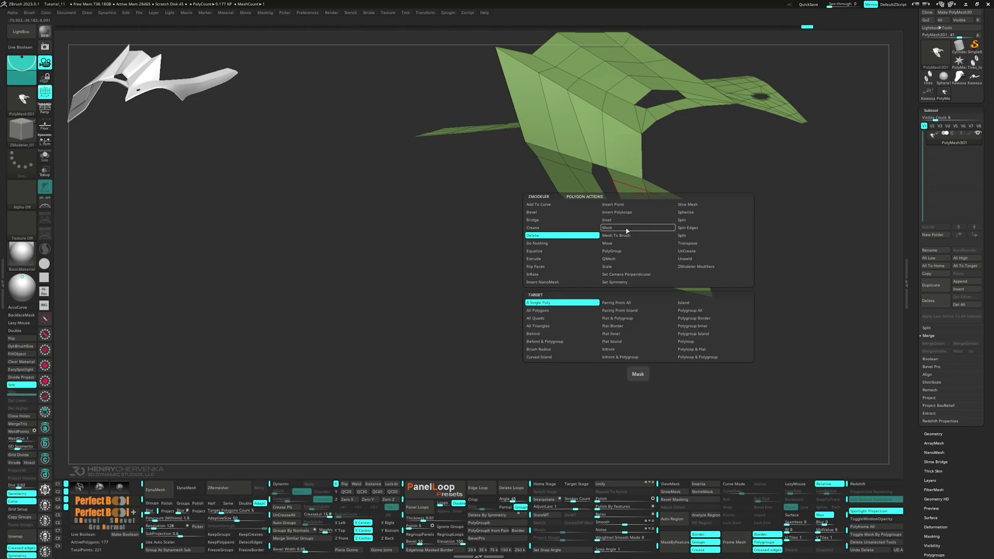
pyautogui.click(696, 245)
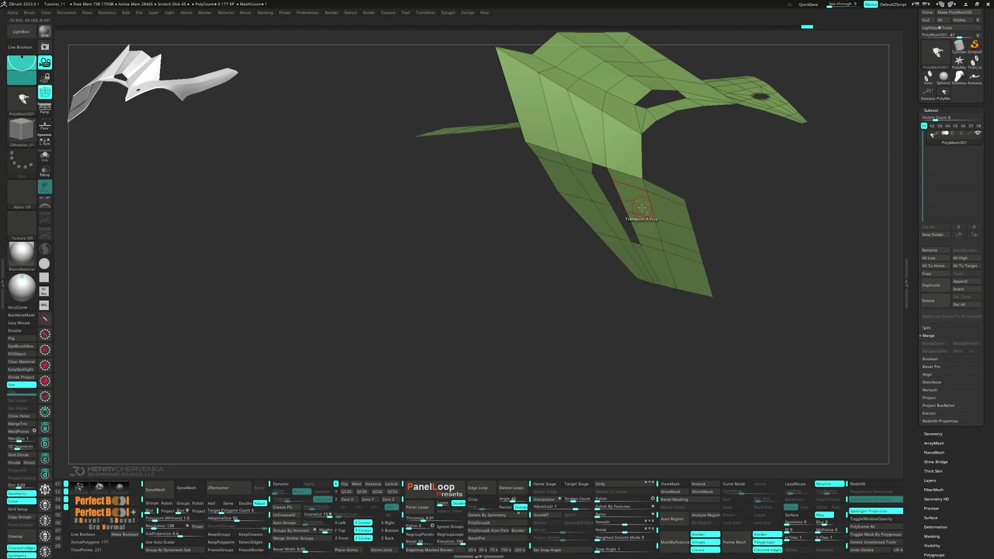
pyautogui.keyDown('alt'); pyautogui.moveTo(642, 209); pyautogui.dragTo(675, 217); pyautogui.keyUp('alt')
pyautogui.moveTo(725, 231); pyautogui.dragTo(766, 220, button='right')
pyautogui.click(681, 230)
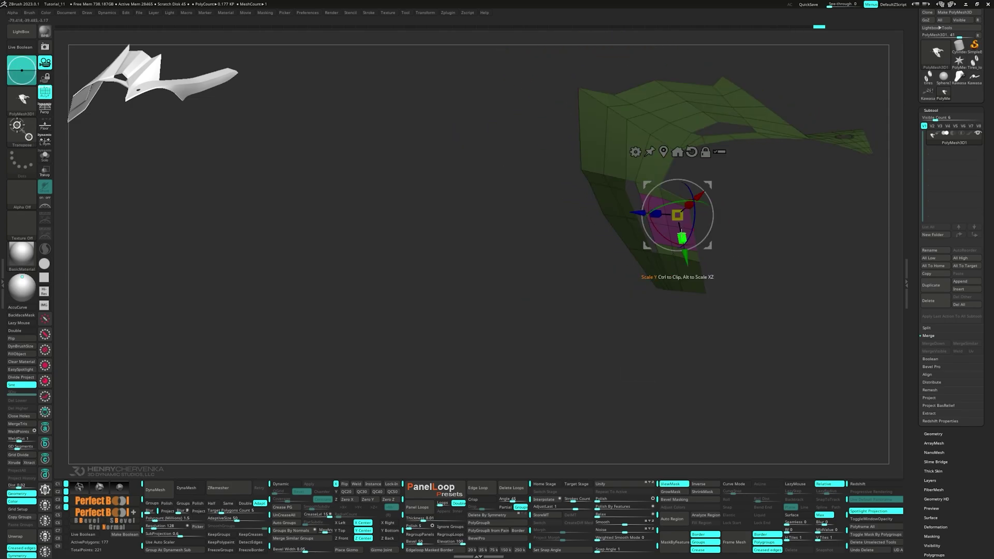
pyautogui.moveTo(682, 237); pyautogui.dragTo(680, 167, button='right')
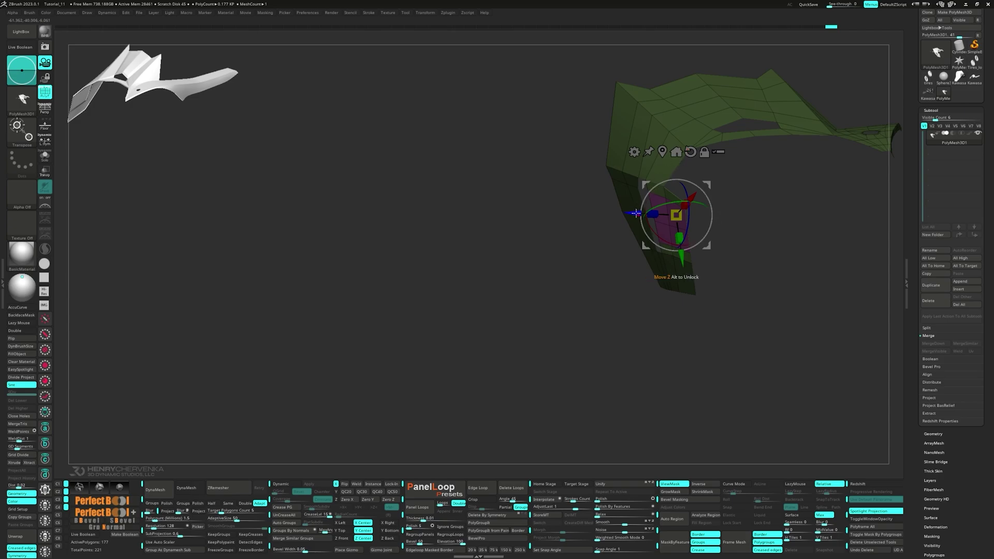
pyautogui.moveTo(636, 216); pyautogui.dragTo(639, 216)
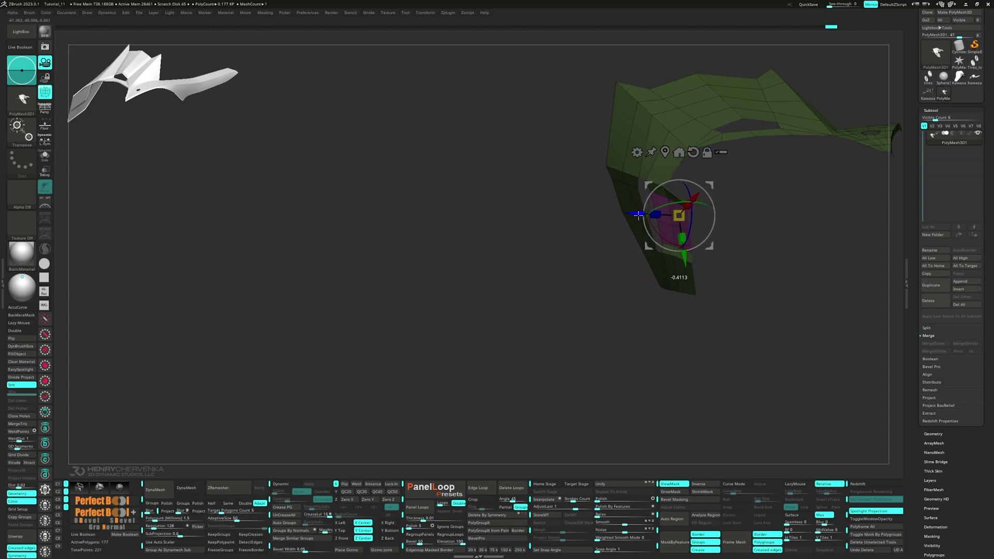
pyautogui.keyDown('ctrl'); pyautogui.moveTo(539, 242); pyautogui.dragTo(550, 251); pyautogui.keyUp('ctrl')
# Step: Transpose the polygons on the opposite side of the slot, nudge them slightly along Z, and clear the mask
pyautogui.moveTo(550, 251)
pyautogui.mouseDown(button='right')
pyautogui.moveTo(582, 251)
pyautogui.moveTo(587, 279)
pyautogui.moveTo(550, 248)
pyautogui.moveTo(551, 228)
pyautogui.mouseUp(button='right')
pyautogui.press('q')
pyautogui.press('space')
pyautogui.click(534, 242)
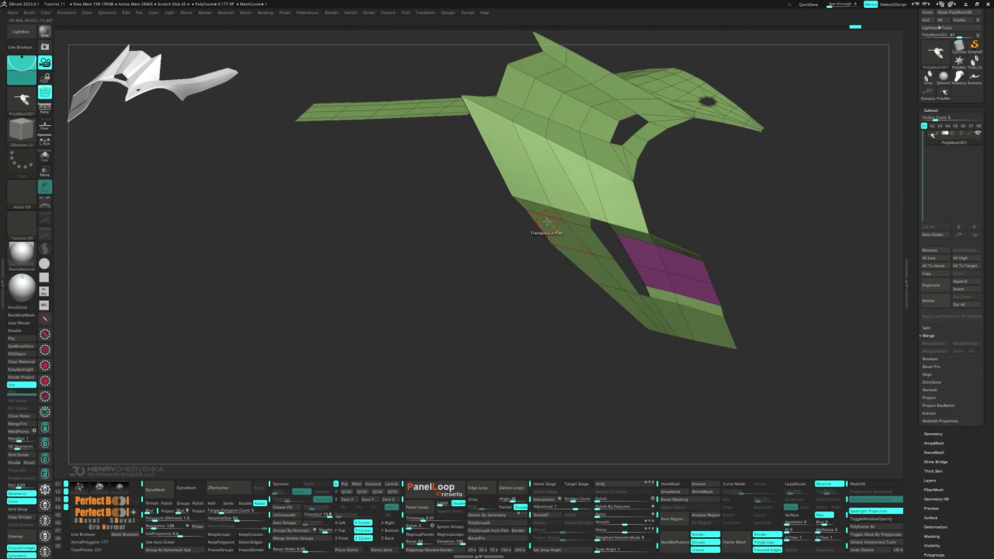
pyautogui.click(575, 221)
pyautogui.click(573, 220)
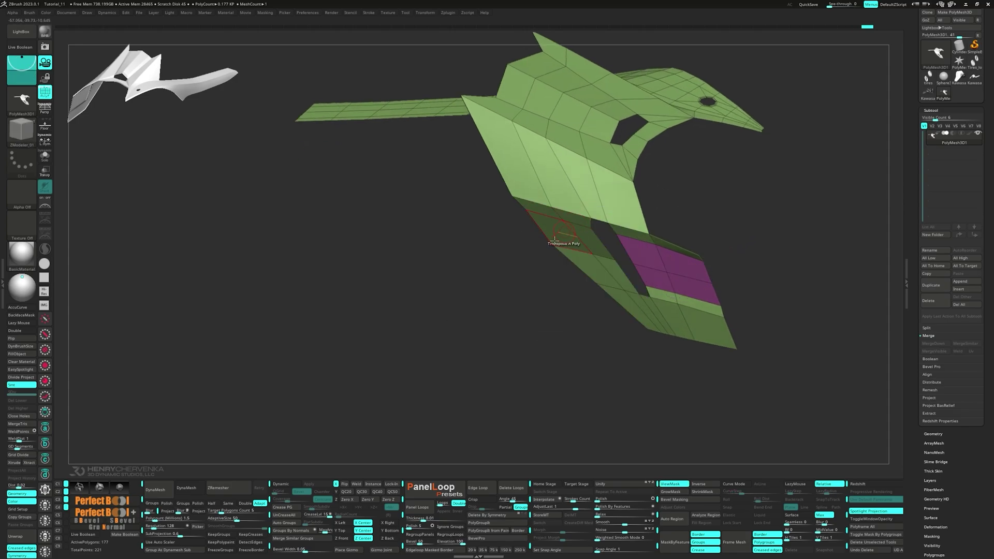
pyautogui.click(579, 263)
pyautogui.keyDown('alt'); pyautogui.click(590, 255); pyautogui.keyUp('alt')
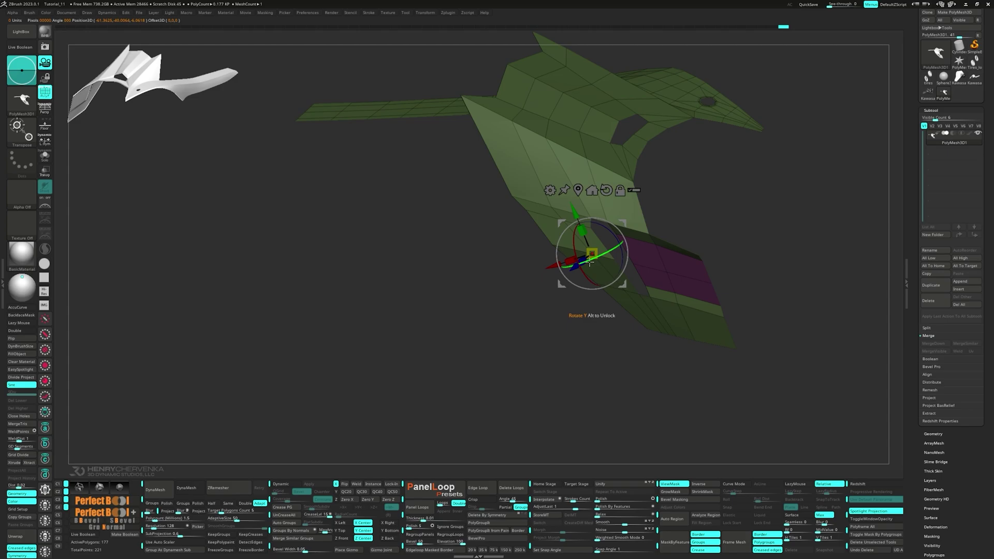
pyautogui.moveTo(590, 262); pyautogui.dragTo(568, 276, button='right')
pyautogui.moveTo(567, 275); pyautogui.dragTo(565, 276)
pyautogui.keyDown('ctrl'); pyautogui.moveTo(533, 319); pyautogui.dragTo(570, 352); pyautogui.keyUp('ctrl')
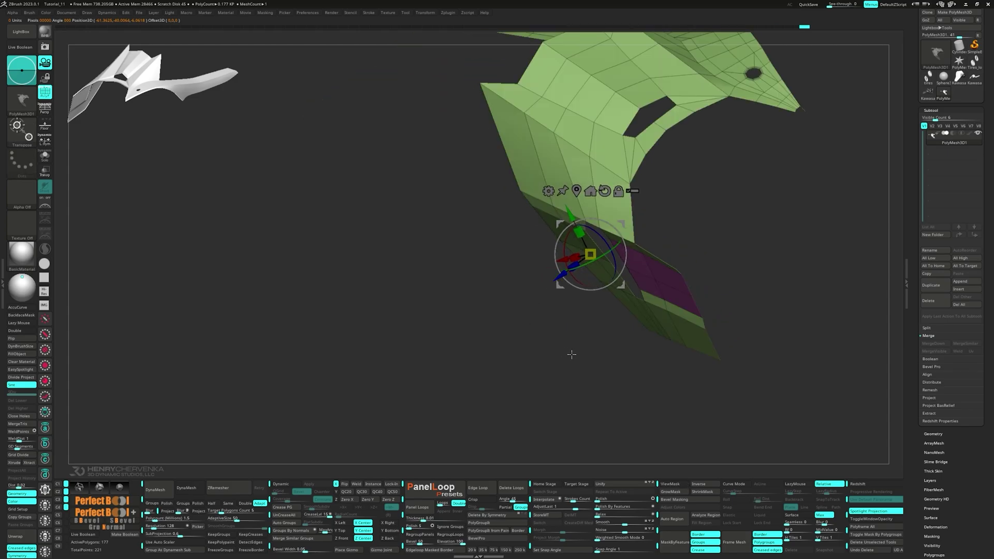
# Step: Assign the whole mesh to a single polygroup
pyautogui.press('q')
pyautogui.moveTo(540, 320); pyautogui.dragTo(552, 318, button='right')
pyautogui.moveTo(552, 317); pyautogui.dragTo(561, 298)
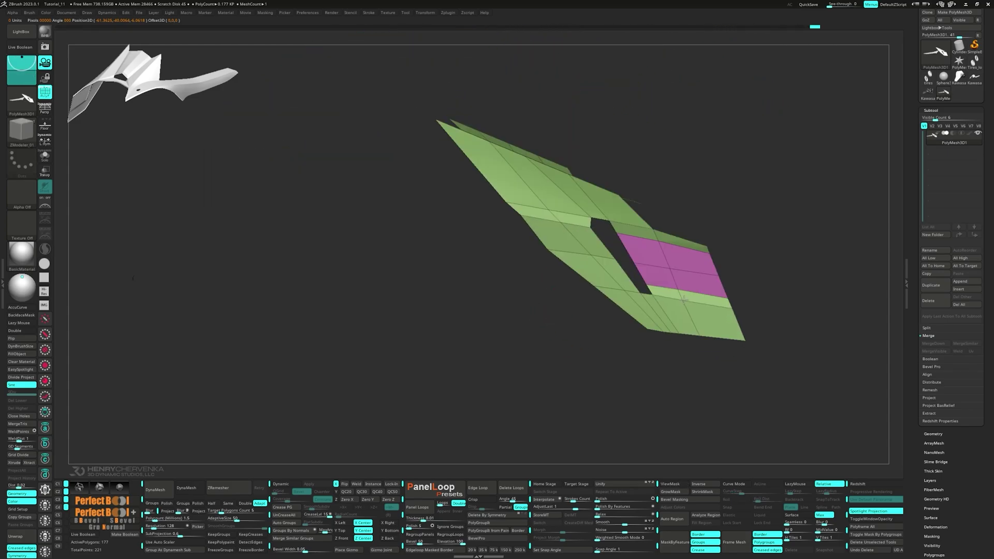
pyautogui.keyDown('alt'); pyautogui.moveTo(677, 291); pyautogui.dragTo(580, 281, button='right'); pyautogui.keyUp('alt')
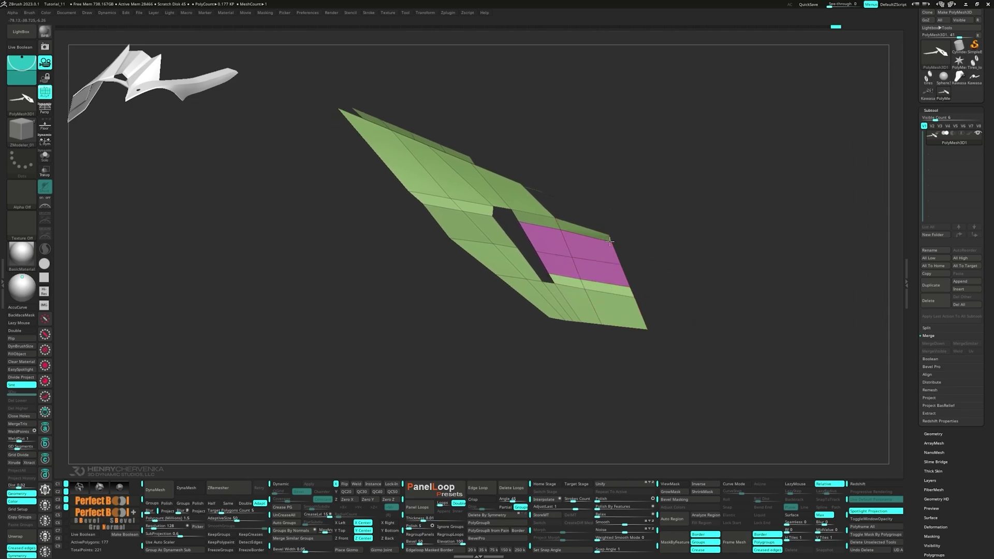
pyautogui.moveTo(596, 265)
pyautogui.mouseDown(button='right')
pyautogui.moveTo(650, 291)
pyautogui.moveTo(654, 324)
pyautogui.moveTo(549, 257)
pyautogui.moveTo(611, 280)
pyautogui.mouseUp(button='right')
pyautogui.hotkey('ctrl', 'w')
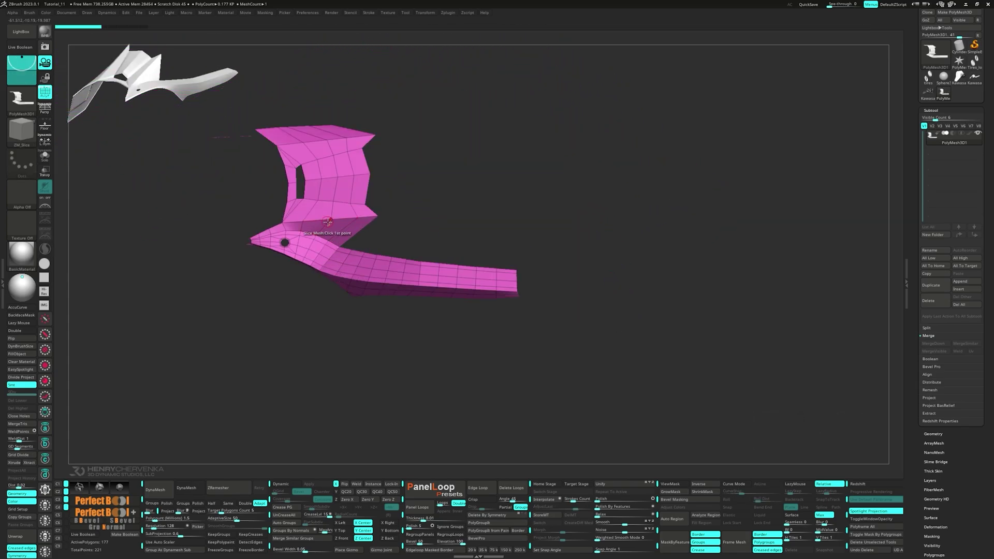
# Step: Switch back to the ZModeler brush and crease the fold between side panel and flap using Crease with the EdgeLoop Partial target
pyautogui.moveTo(328, 223); pyautogui.dragTo(402, 248, button='right')
pyautogui.press('space')
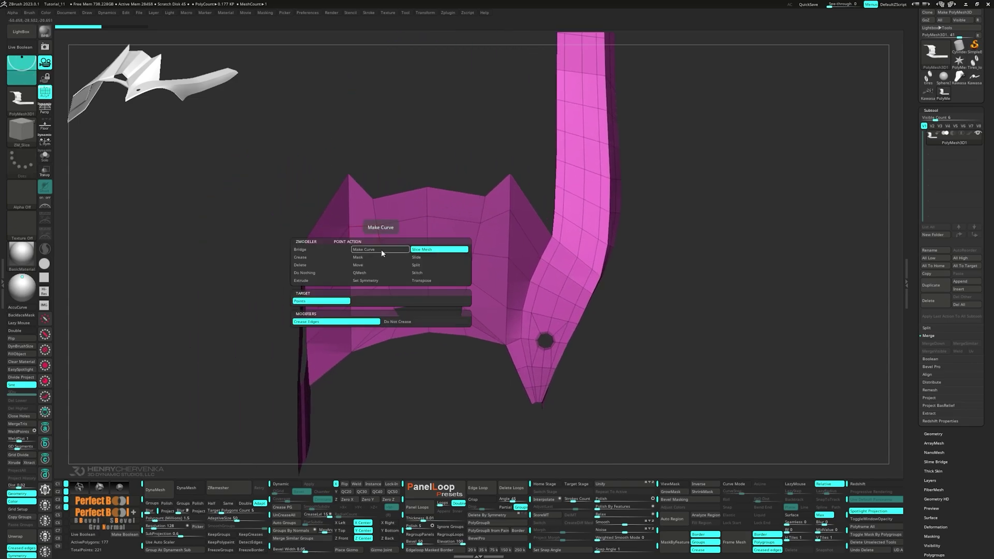
pyautogui.hotkey('ctrl', 'space')
pyautogui.click(387, 164)
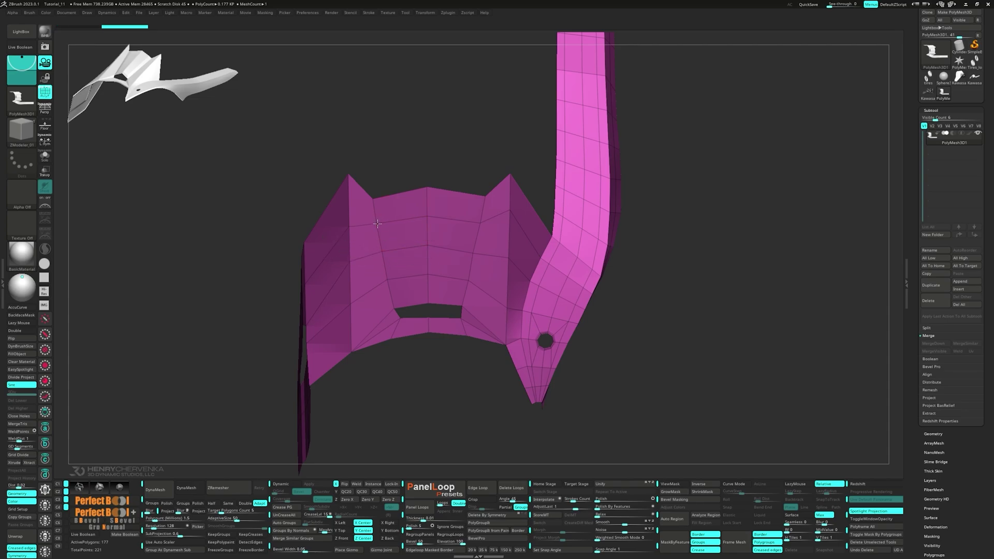
pyautogui.moveTo(380, 227); pyautogui.dragTo(565, 233, button='right')
pyautogui.press('space')
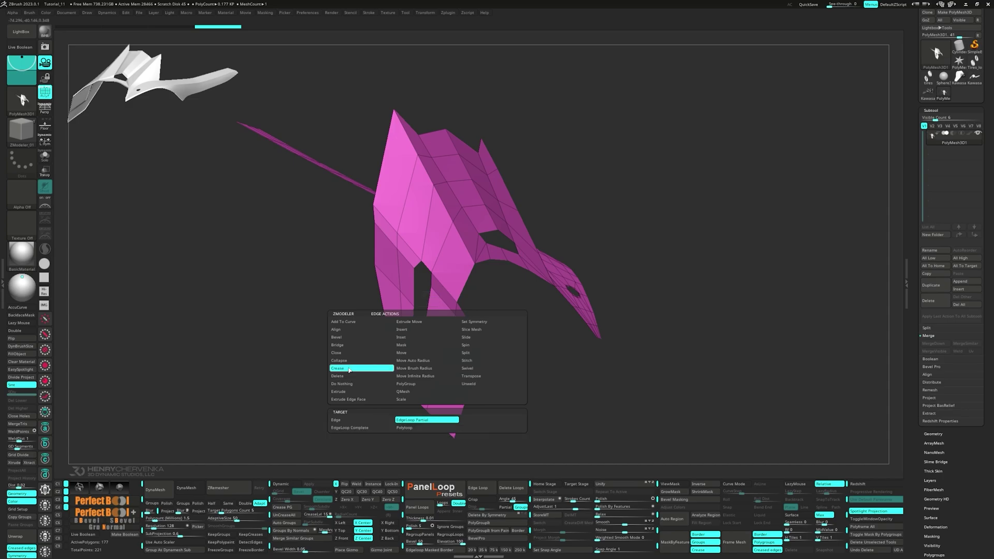
pyautogui.click(349, 370)
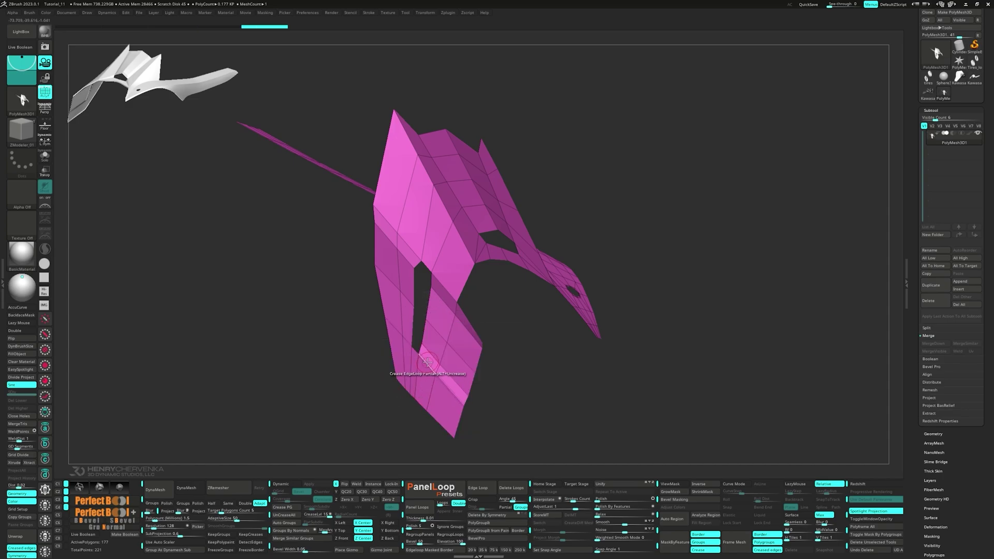
pyautogui.click(409, 247)
pyautogui.click(404, 255)
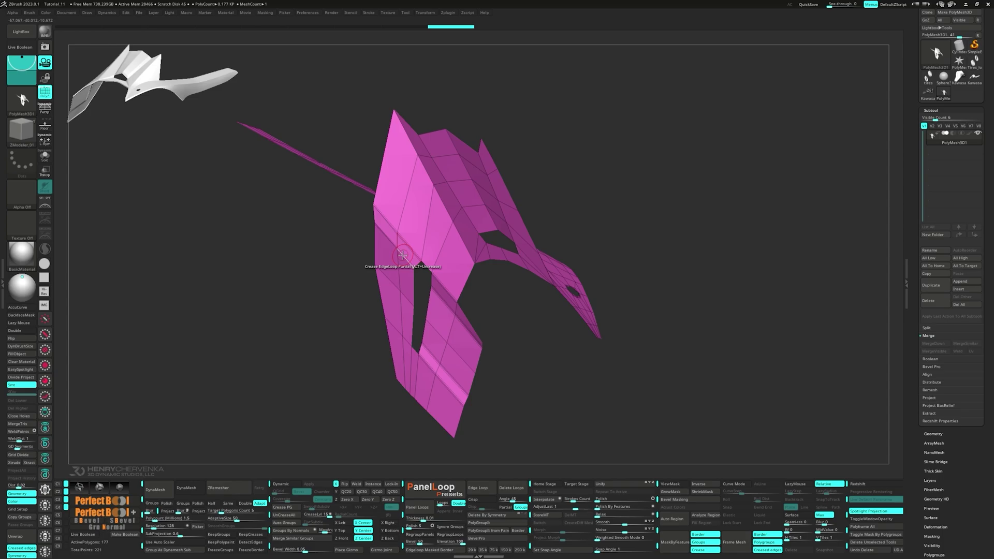
# Step: Crease the remaining partial edge loops along the folds of the main upper panel and its neighbouring surfaces
pyautogui.moveTo(405, 255); pyautogui.dragTo(337, 268, button='right')
pyautogui.click(429, 268)
pyautogui.click(467, 246)
pyautogui.click(510, 240)
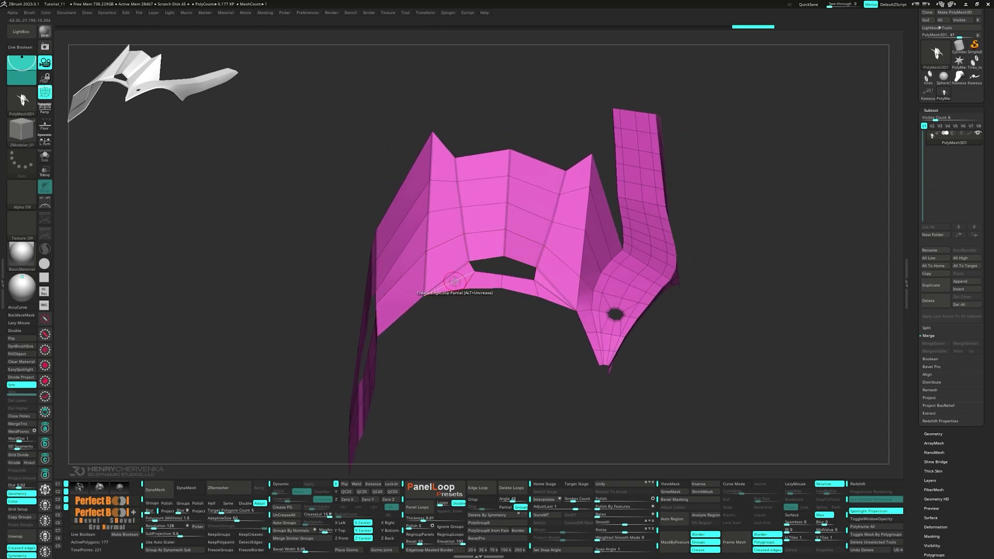
pyautogui.moveTo(455, 281)
pyautogui.mouseDown(button='right')
pyautogui.moveTo(435, 290)
pyautogui.moveTo(444, 294)
pyautogui.moveTo(393, 296)
pyautogui.moveTo(530, 342)
pyautogui.moveTo(520, 323)
pyautogui.moveTo(378, 336)
pyautogui.moveTo(466, 337)
pyautogui.moveTo(351, 259)
pyautogui.mouseUp(button='right')
pyautogui.click(486, 319)
pyautogui.click(508, 321)
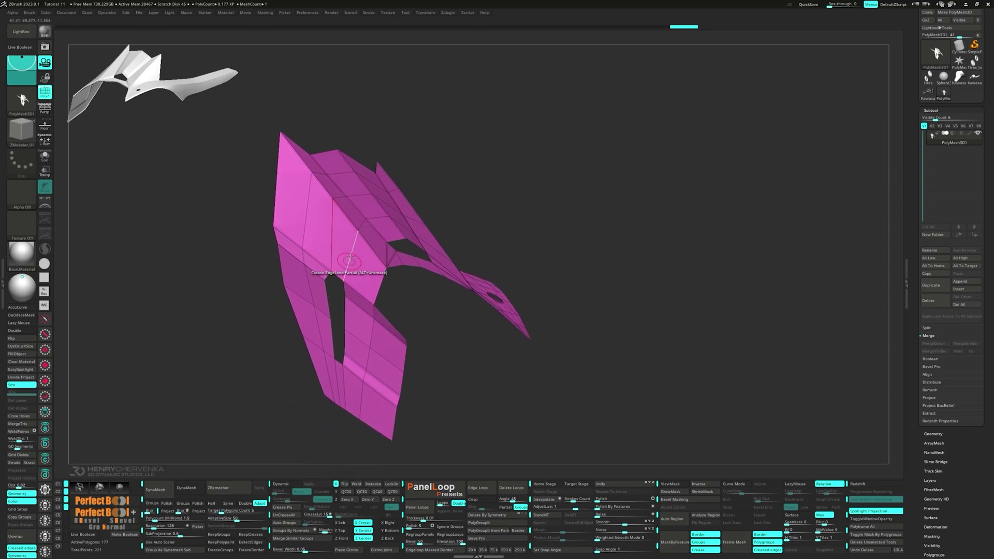
# Step: Extrude all polygons with the One Side Poly modifier to give the shell thickness, and flip the mesh normals
pyautogui.press('space')
pyautogui.click(228, 272)
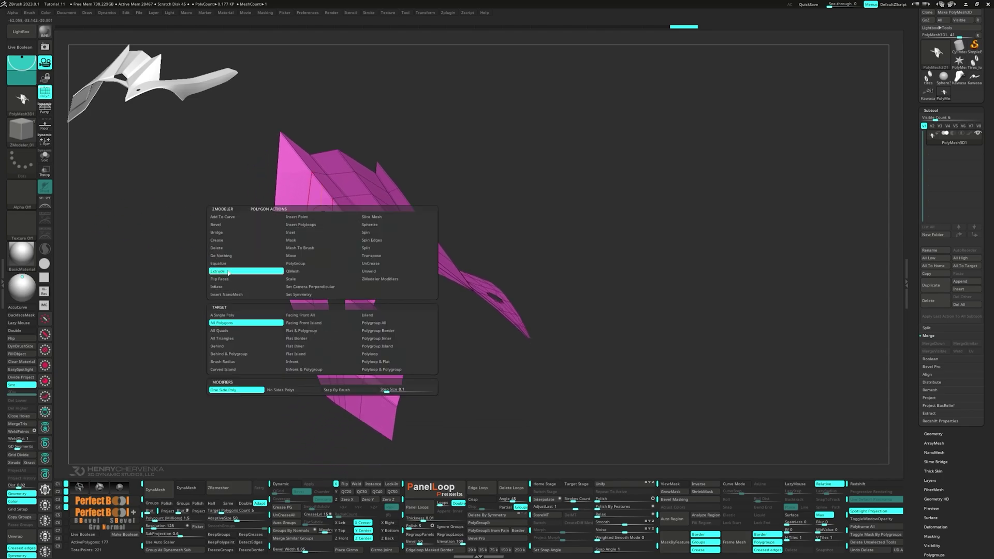
pyautogui.moveTo(259, 280); pyautogui.dragTo(378, 236, button='right')
pyautogui.click(389, 232)
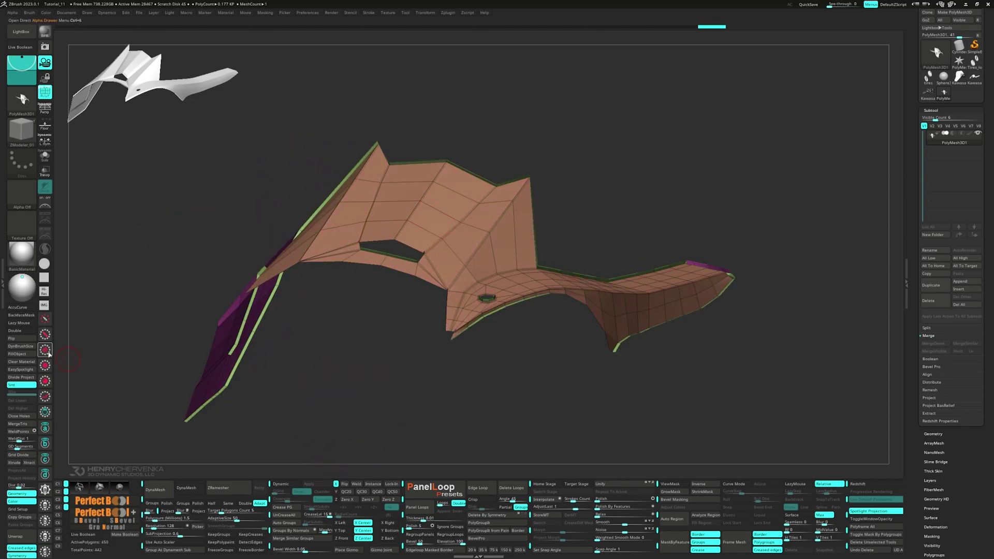
pyautogui.click(26, 338)
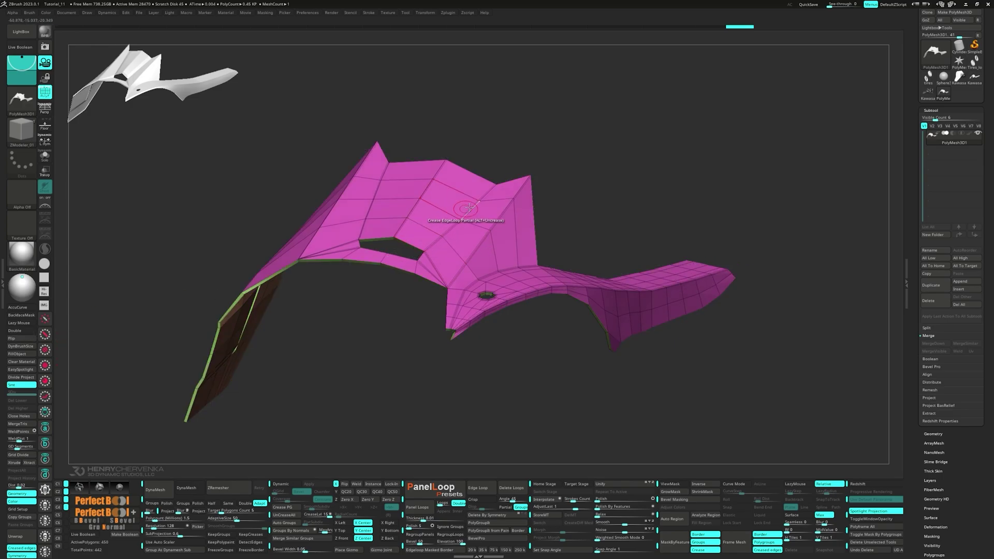
pyautogui.moveTo(434, 215); pyautogui.dragTo(470, 208, button='right')
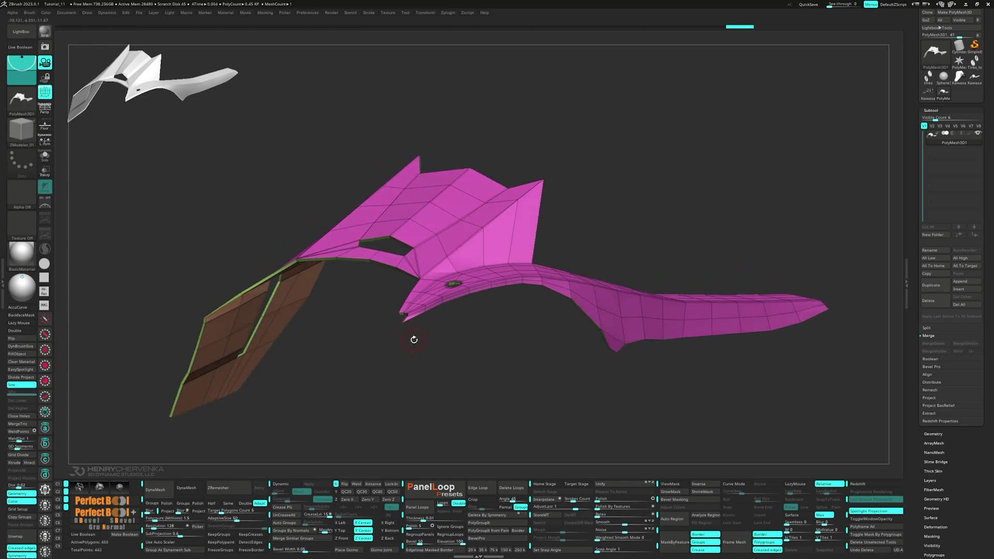
# Step: Turn on Dynamic Subdivision for the mesh and adjust its smooth subdivision and crease levels
pyautogui.click(286, 511)
pyautogui.press('d')
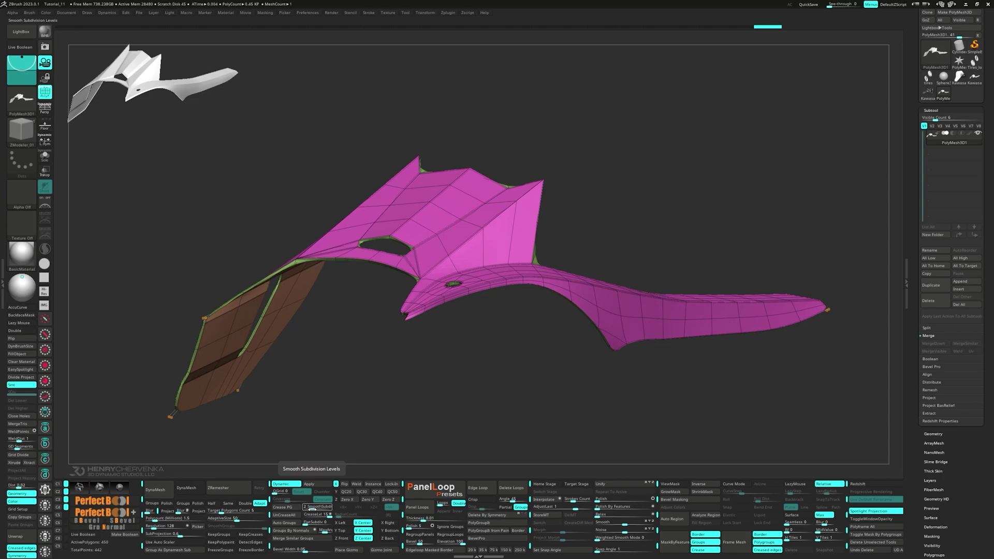
pyautogui.click(318, 509)
pyautogui.click(317, 515)
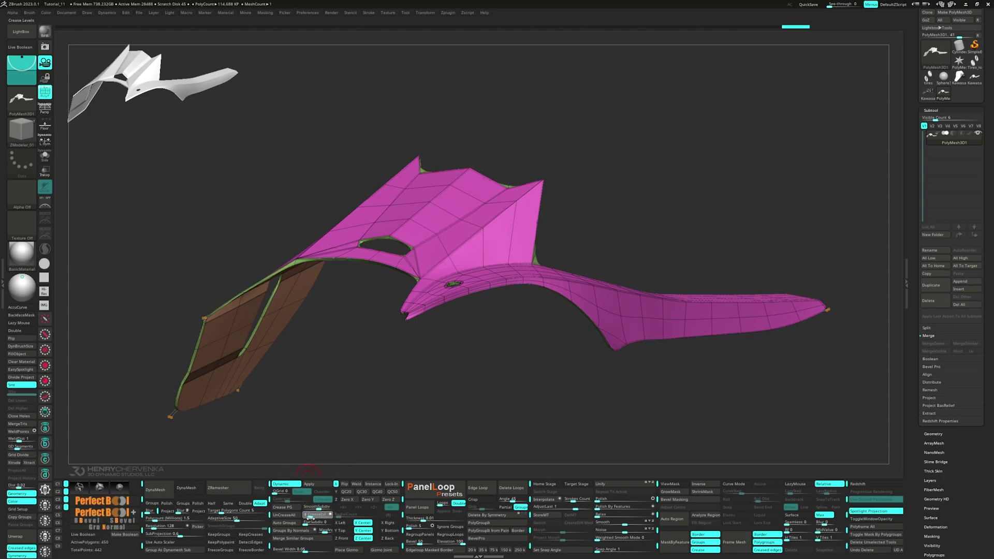
pyautogui.press('Return')
# Step: Set the ZModeler polygon action to Do Nothing
pyautogui.moveTo(462, 261); pyautogui.dragTo(510, 228, button='right')
pyautogui.keyDown('ctrl'); pyautogui.moveTo(445, 233); pyautogui.dragTo(477, 271, button='right'); pyautogui.keyUp('ctrl')
pyautogui.press('space')
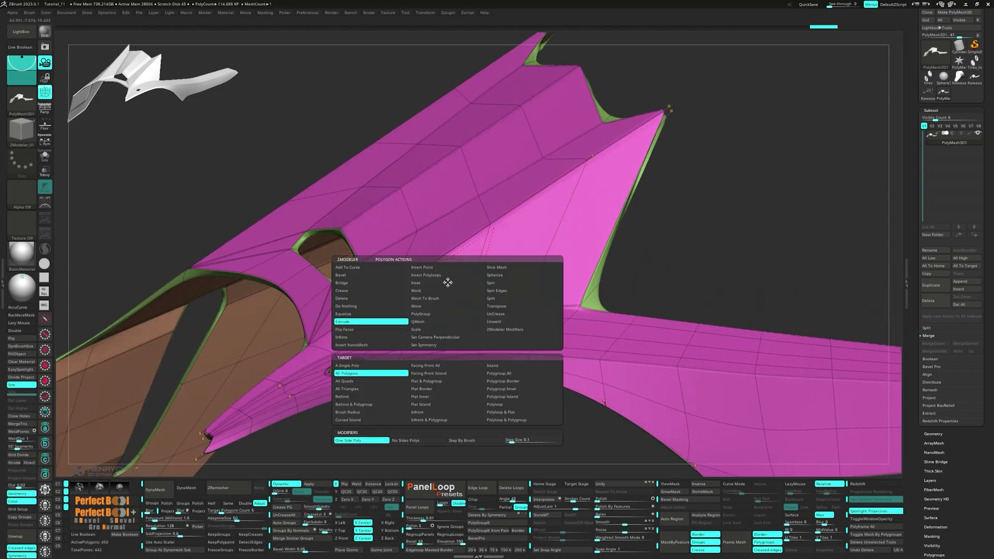
pyautogui.press('space')
pyautogui.click(419, 294)
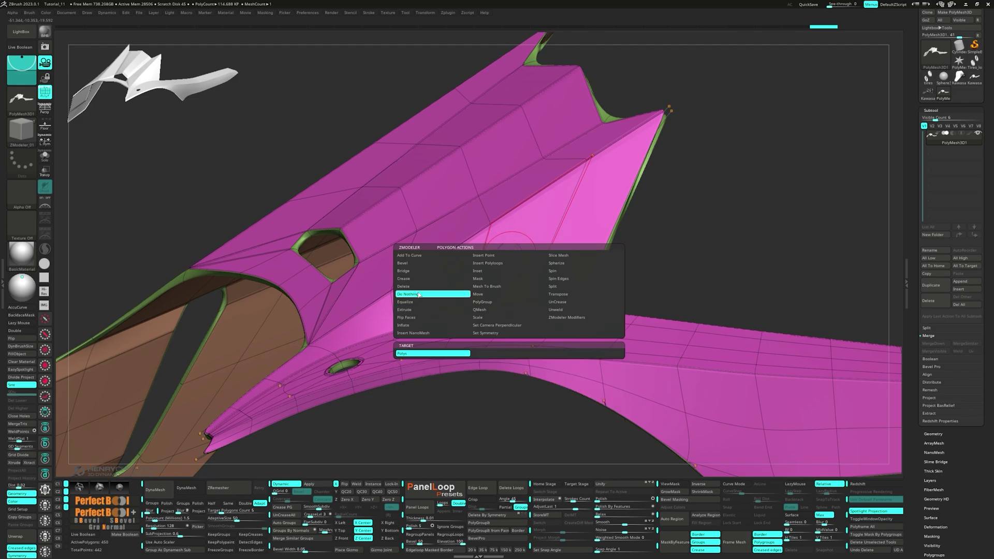
# Step: Crease the partial edge loops along the folds of the thickened upper panel
pyautogui.moveTo(249, 357); pyautogui.dragTo(311, 326, button='right')
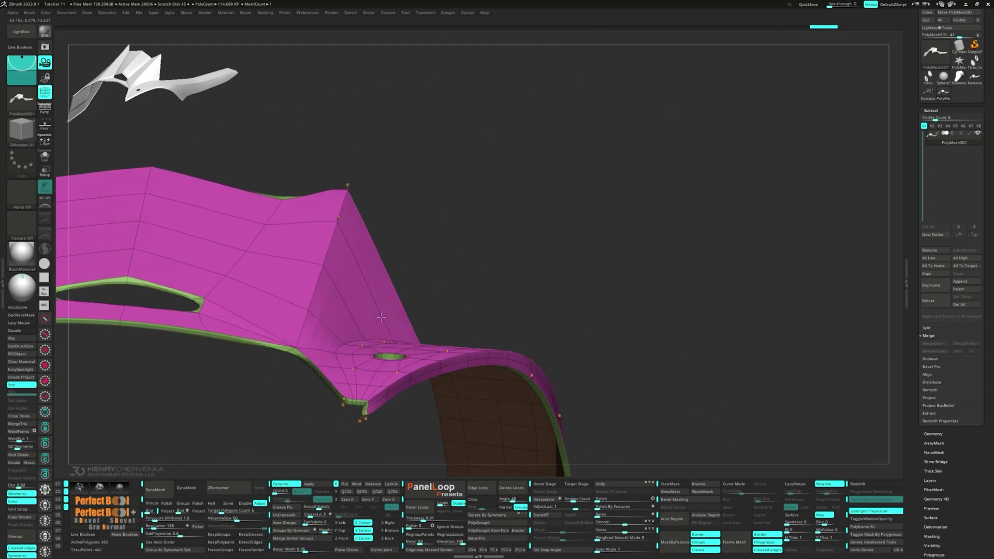
pyautogui.keyDown('alt'); pyautogui.moveTo(238, 337); pyautogui.dragTo(360, 317, button='right'); pyautogui.keyUp('alt')
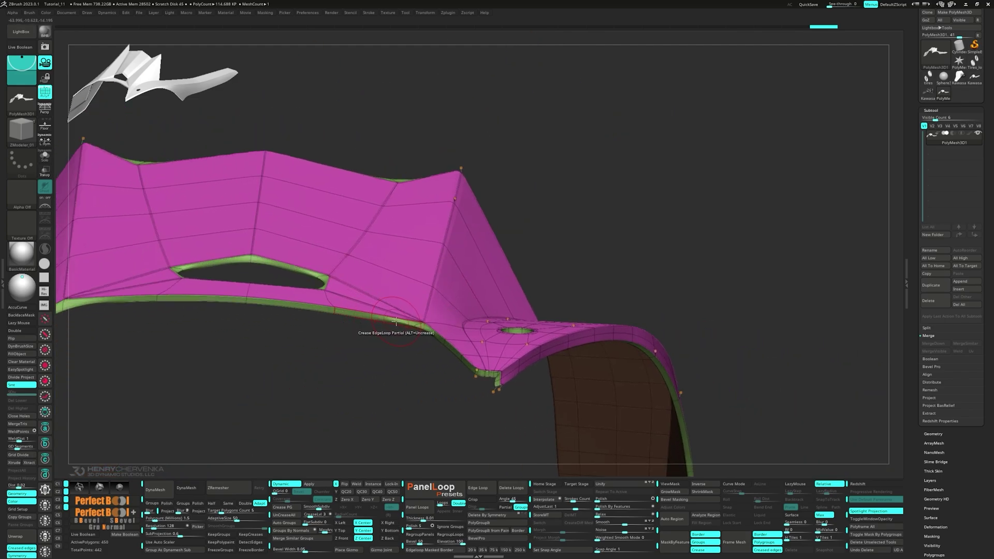
pyautogui.moveTo(291, 311)
pyautogui.mouseDown(button='right')
pyautogui.moveTo(296, 278)
pyautogui.moveTo(352, 262)
pyautogui.moveTo(266, 311)
pyautogui.moveTo(364, 320)
pyautogui.moveTo(404, 290)
pyautogui.moveTo(540, 263)
pyautogui.moveTo(562, 290)
pyautogui.moveTo(449, 268)
pyautogui.mouseUp(button='right')
pyautogui.click(552, 263)
pyautogui.click(487, 285)
pyautogui.click(462, 286)
# Step: Crease the remaining fold edges on the underside and around the shell's rim
pyautogui.moveTo(374, 244)
pyautogui.mouseDown(button='right')
pyautogui.moveTo(322, 288)
pyautogui.moveTo(332, 299)
pyautogui.mouseUp(button='right')
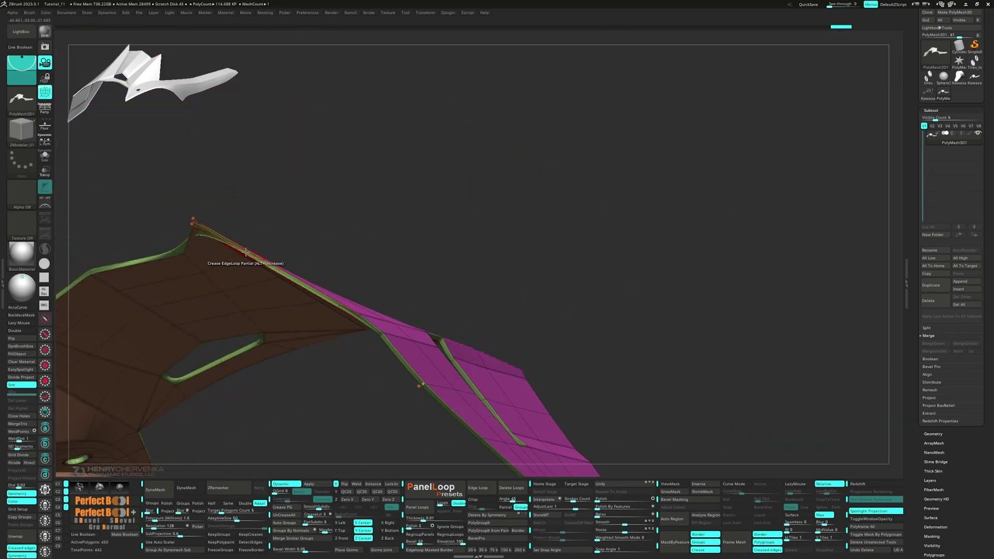
pyautogui.moveTo(281, 273)
pyautogui.keyDown('alt'); pyautogui.mouseDown(button='right')
pyautogui.moveTo(474, 316)
pyautogui.moveTo(480, 342)
pyautogui.moveTo(421, 280)
pyautogui.moveTo(353, 309)
pyautogui.mouseUp(button='right'); pyautogui.keyUp('alt')
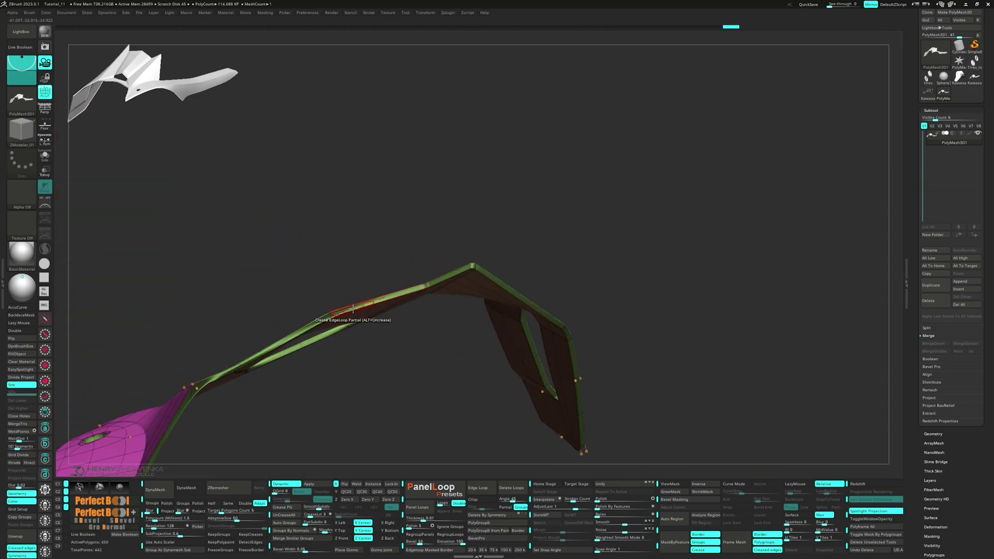
pyautogui.moveTo(224, 378); pyautogui.dragTo(275, 334, button='right')
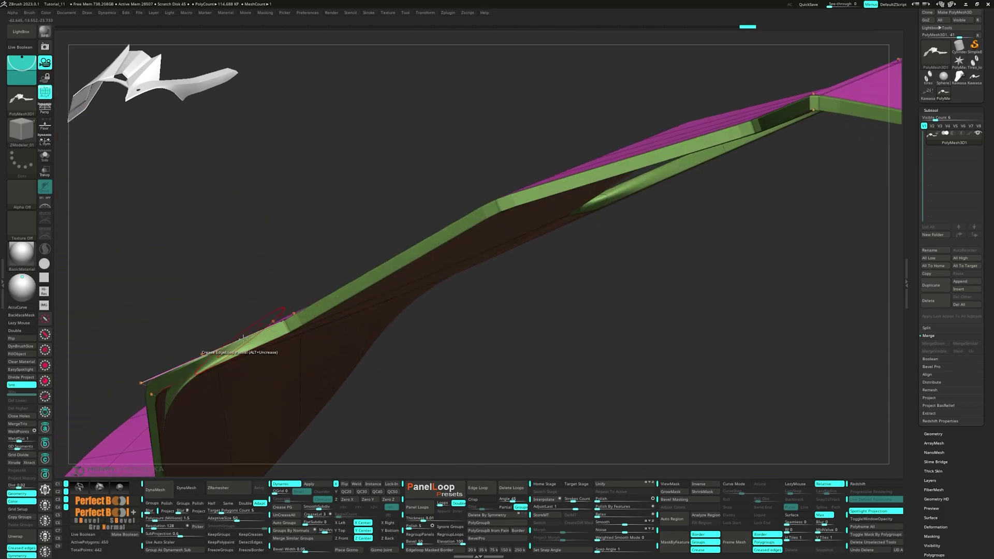
pyautogui.keyDown('alt'); pyautogui.moveTo(215, 360); pyautogui.dragTo(426, 243, button='right'); pyautogui.keyUp('alt')
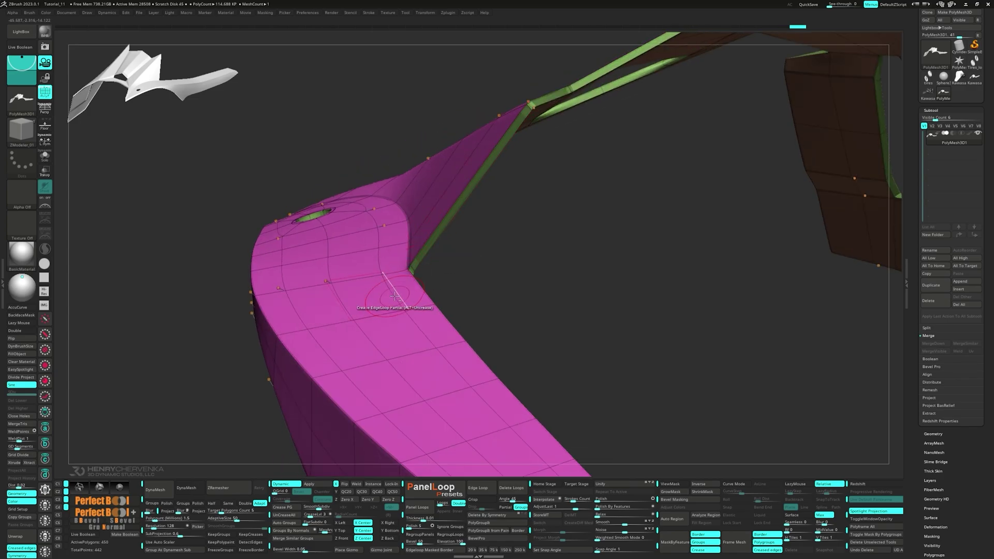
pyautogui.moveTo(395, 296)
pyautogui.mouseDown(button='right')
pyautogui.moveTo(455, 328)
pyautogui.moveTo(502, 295)
pyautogui.moveTo(541, 294)
pyautogui.moveTo(435, 275)
pyautogui.moveTo(446, 284)
pyautogui.moveTo(435, 240)
pyautogui.moveTo(444, 289)
pyautogui.moveTo(456, 267)
pyautogui.moveTo(550, 251)
pyautogui.moveTo(443, 261)
pyautogui.moveTo(383, 323)
pyautogui.moveTo(479, 263)
pyautogui.mouseUp(button='right')
pyautogui.moveTo(479, 264); pyautogui.dragTo(448, 303, button='right')
# Step: Crease the thickness edges at the corners of the upper panel's slot to sharpen them
pyautogui.press('space')
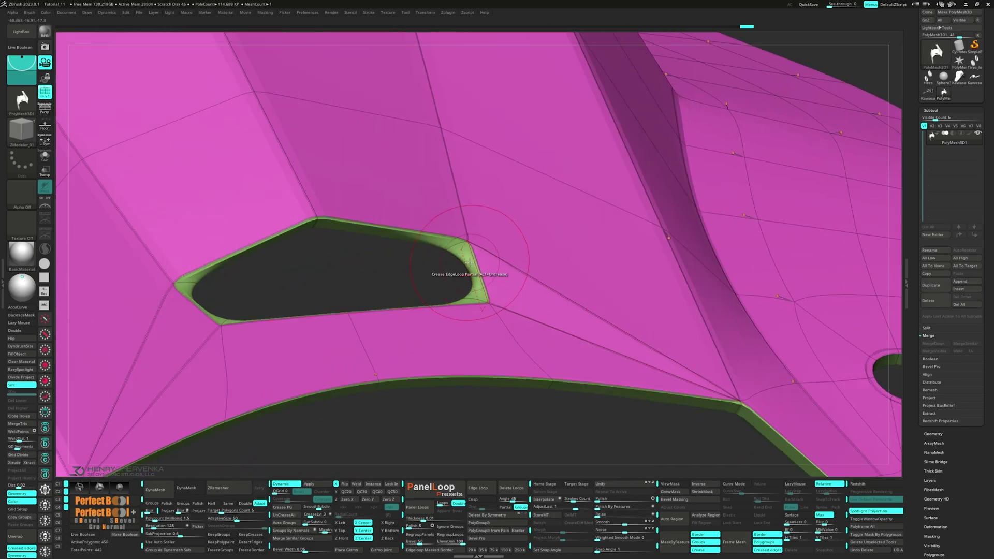
pyautogui.click(469, 250)
pyautogui.moveTo(235, 257); pyautogui.dragTo(200, 278, button='right')
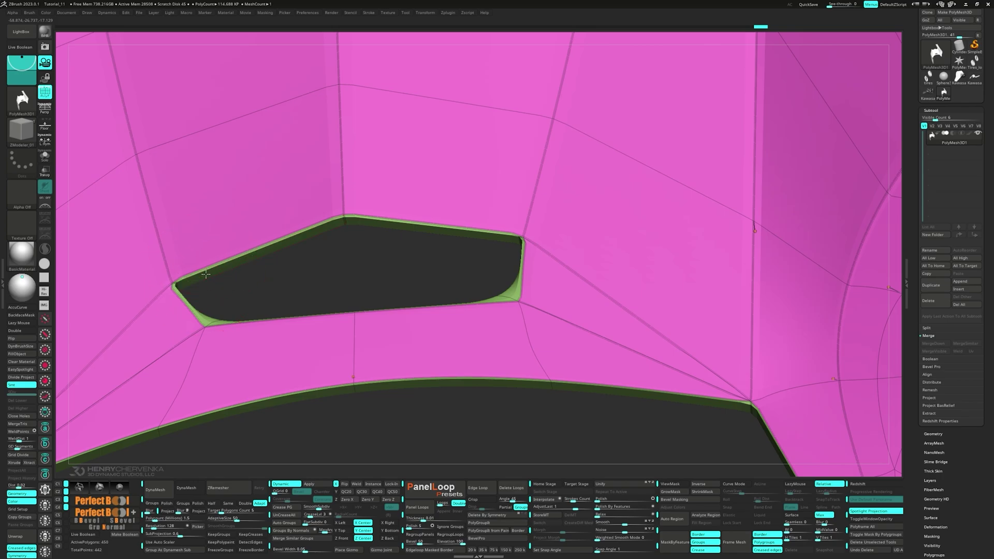
pyautogui.moveTo(262, 311)
pyautogui.mouseDown(button='right')
pyautogui.moveTo(328, 377)
pyautogui.moveTo(248, 299)
pyautogui.mouseUp(button='right')
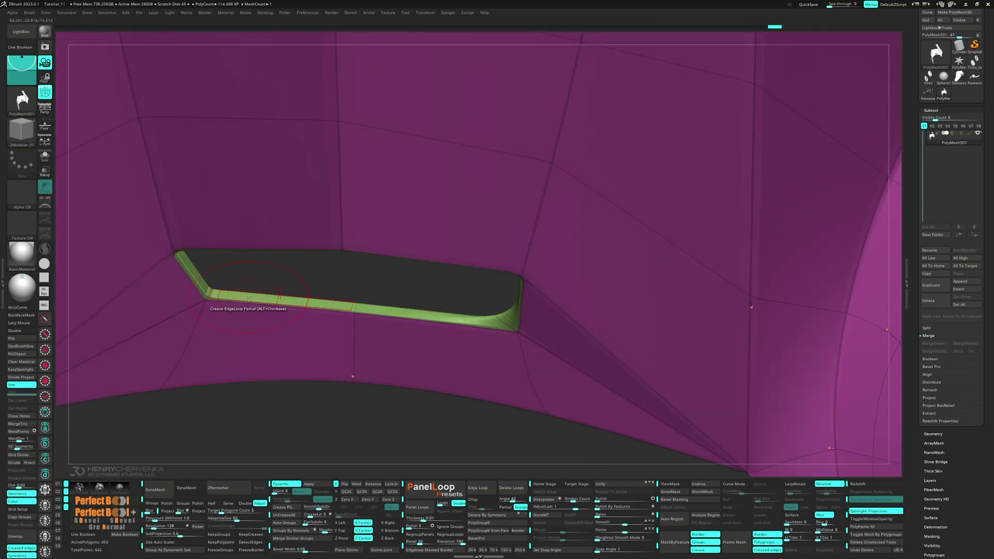
# Step: Isolate the polygon strip between slot and curved front edge on both faces with Transpose, reposition it with the gizmo, and clear the mask
pyautogui.keyDown('ctrl'); pyautogui.moveTo(488, 340); pyautogui.dragTo(452, 309, button='right'); pyautogui.keyUp('ctrl')
pyautogui.moveTo(451, 310); pyautogui.dragTo(449, 288, button='right')
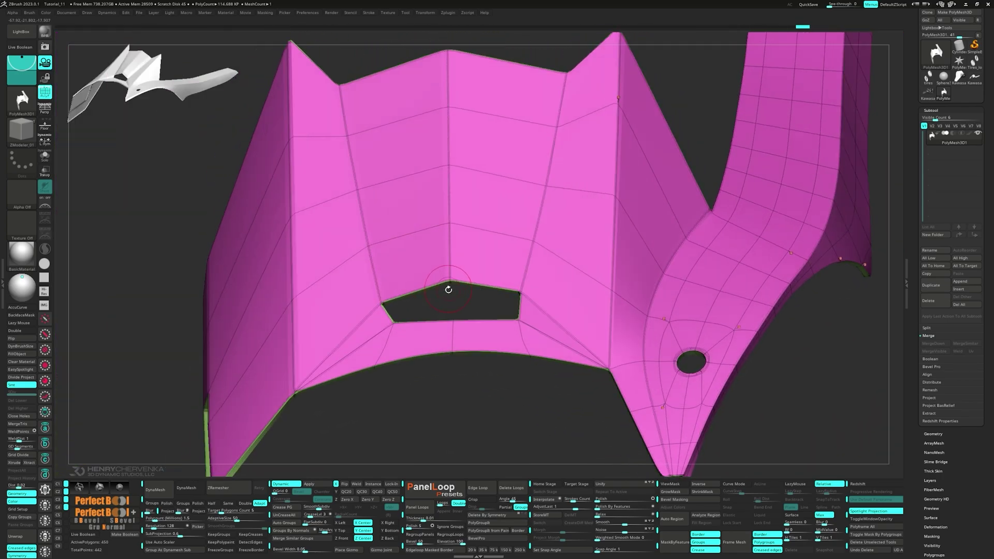
pyautogui.press('space')
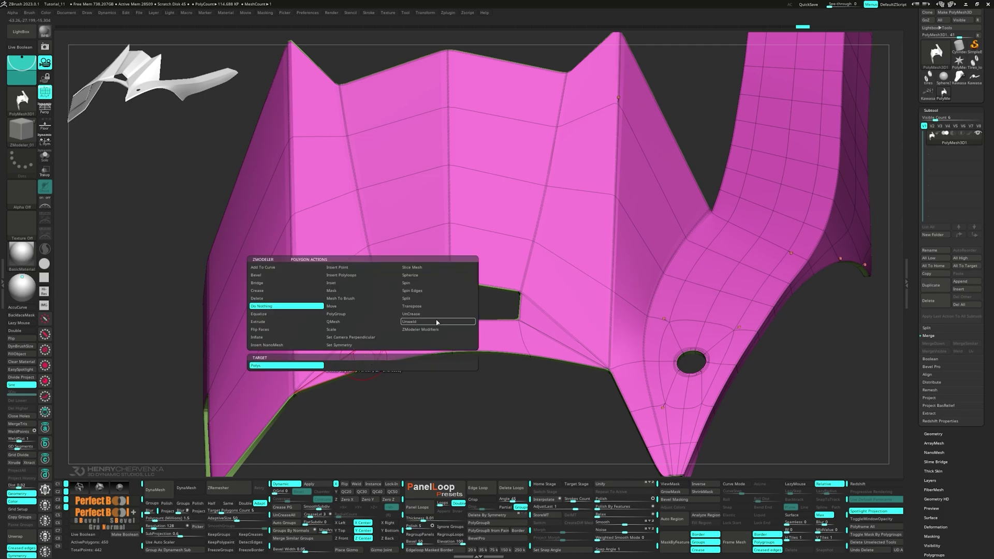
pyautogui.click(434, 306)
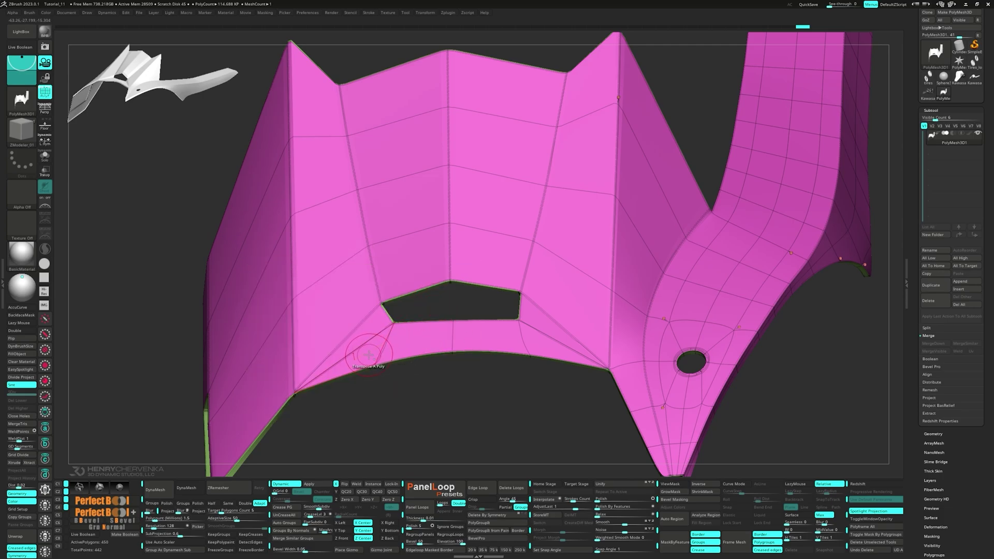
pyautogui.moveTo(366, 355)
pyautogui.keyDown('alt'); pyautogui.mouseDown()
pyautogui.moveTo(433, 340)
pyautogui.moveTo(530, 344)
pyautogui.mouseUp(); pyautogui.keyUp('alt')
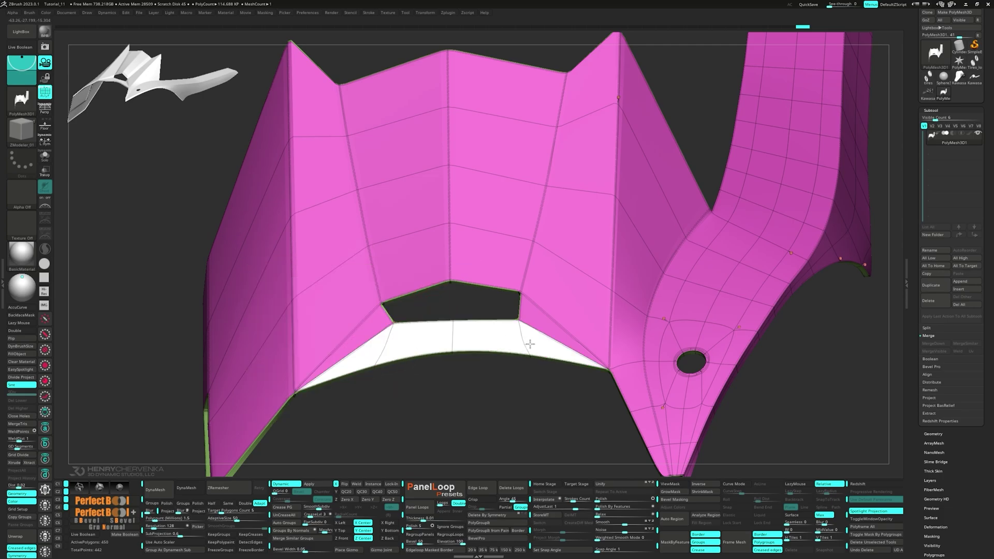
pyautogui.moveTo(531, 337); pyautogui.dragTo(514, 216, button='right')
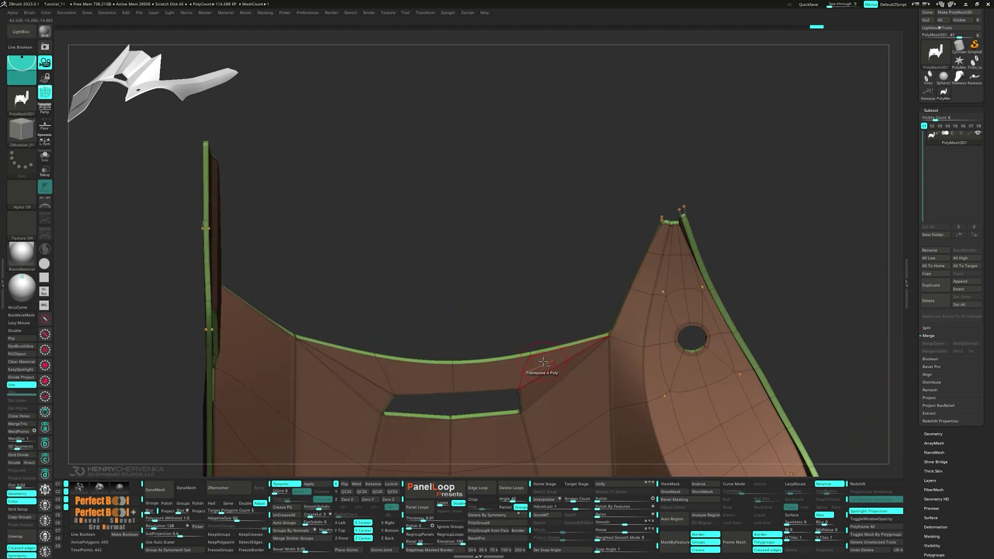
pyautogui.moveTo(543, 361)
pyautogui.keyDown('alt'); pyautogui.mouseDown()
pyautogui.moveTo(487, 374)
pyautogui.moveTo(362, 368)
pyautogui.mouseUp(); pyautogui.keyUp('alt')
pyautogui.moveTo(371, 385); pyautogui.dragTo(395, 413, button='right')
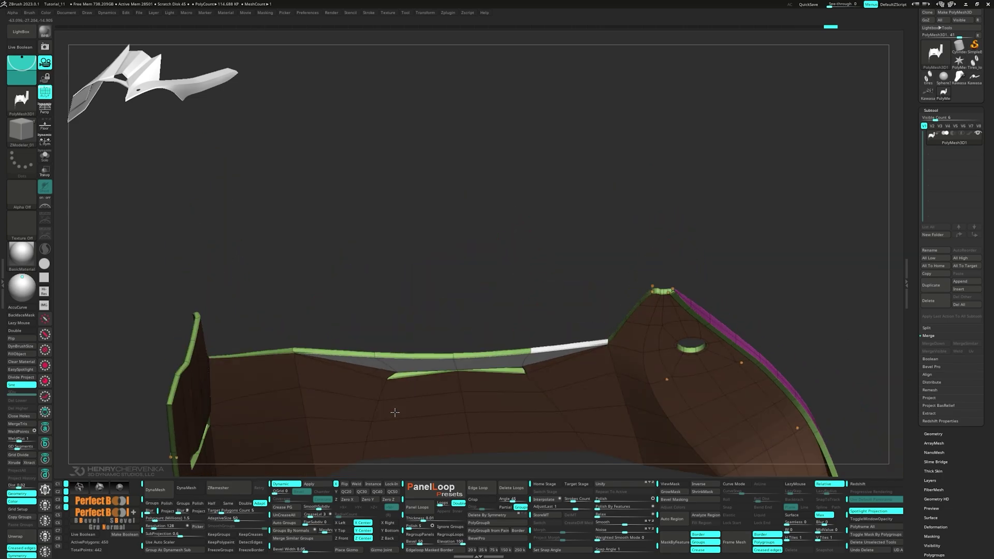
pyautogui.moveTo(395, 412); pyautogui.dragTo(410, 300)
pyautogui.press('w')
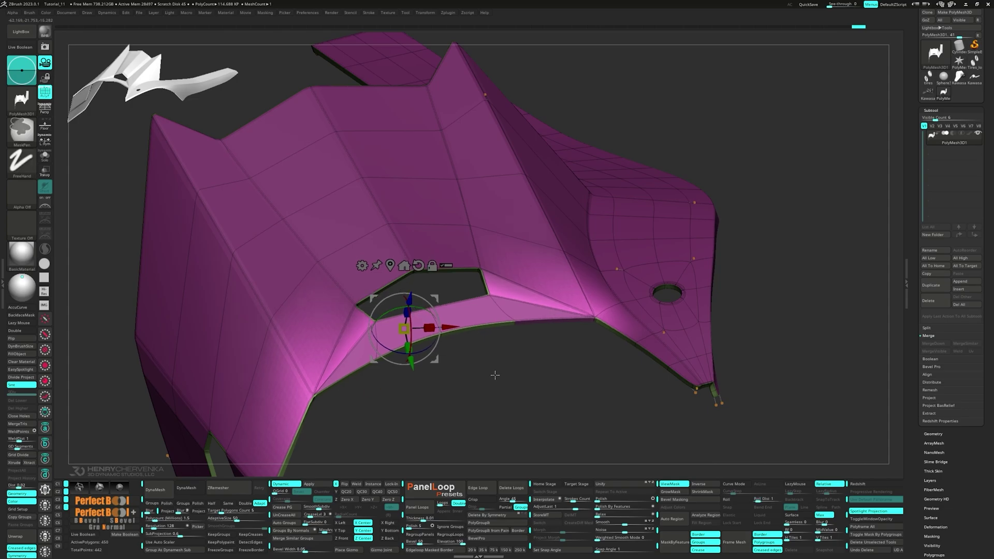
pyautogui.moveTo(496, 375)
pyautogui.keyDown('ctrl'); pyautogui.mouseDown()
pyautogui.moveTo(513, 389)
pyautogui.moveTo(484, 366)
pyautogui.moveTo(482, 233)
pyautogui.moveTo(479, 324)
pyautogui.mouseUp(); pyautogui.keyUp('ctrl')
# Step: Return to Draw mode and assign the whole mesh to a single polygroup
pyautogui.press('q')
pyautogui.hotkey('ctrl', 'w')
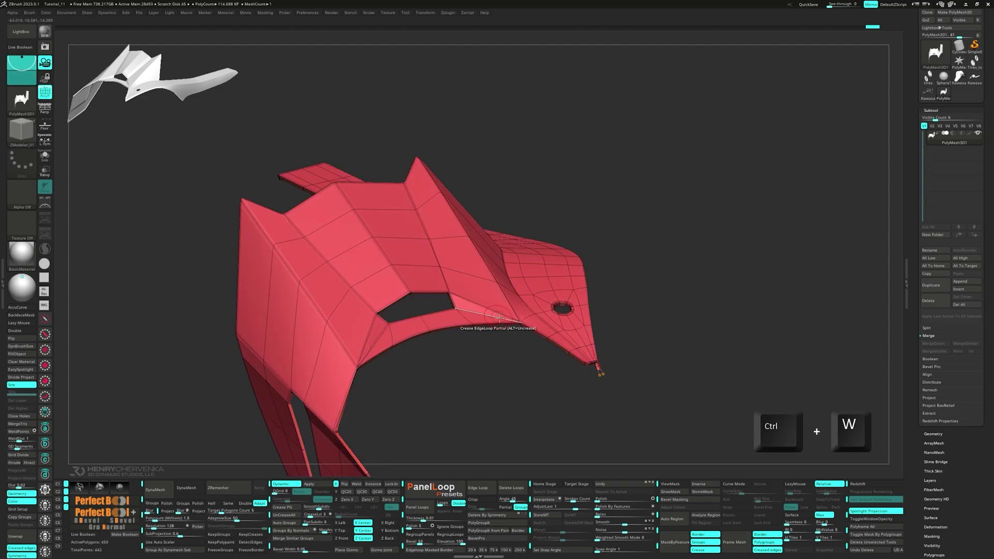
pyautogui.moveTo(422, 272); pyautogui.dragTo(486, 296, button='right')
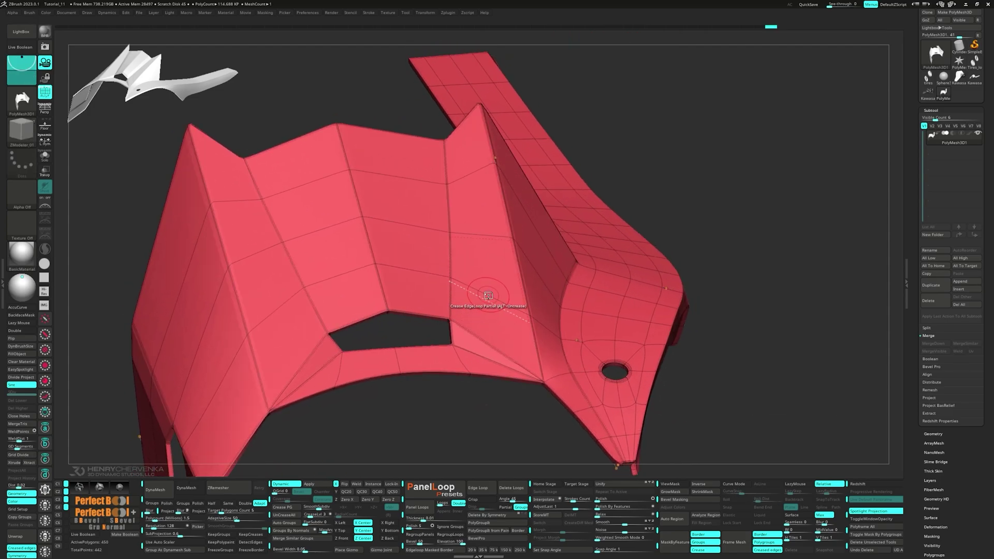
pyautogui.press('space')
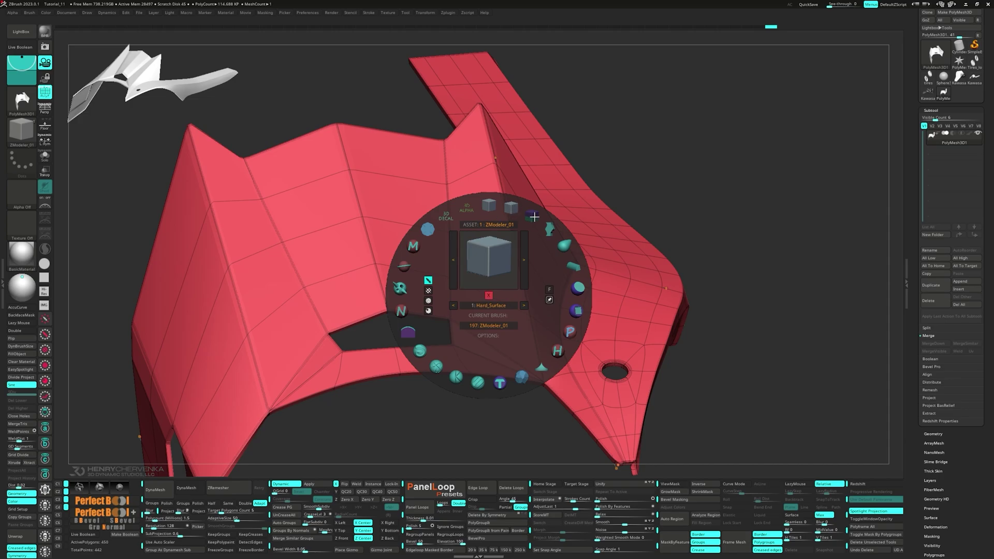
pyautogui.click(511, 208)
pyautogui.moveTo(426, 300); pyautogui.dragTo(437, 324, button='right')
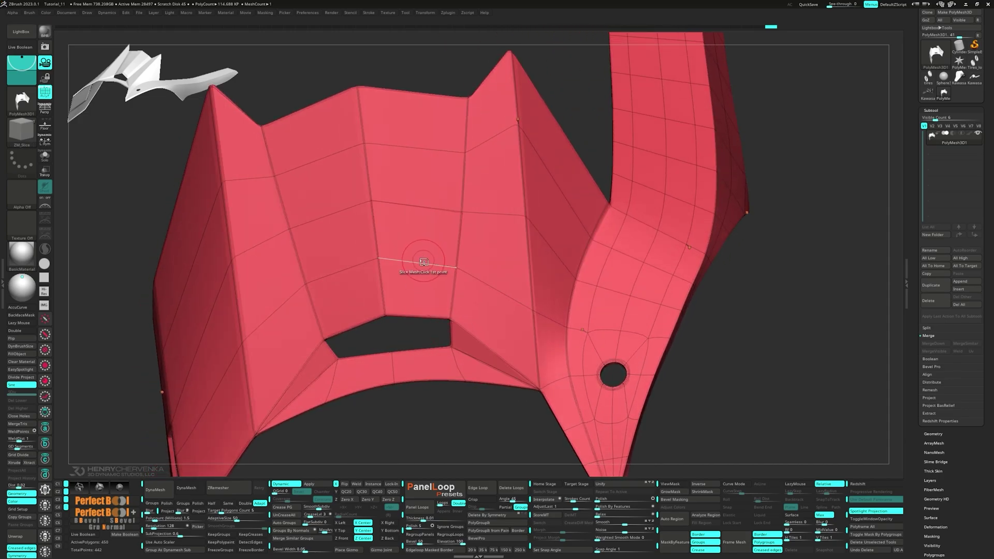
pyautogui.press('space')
pyautogui.click(432, 173)
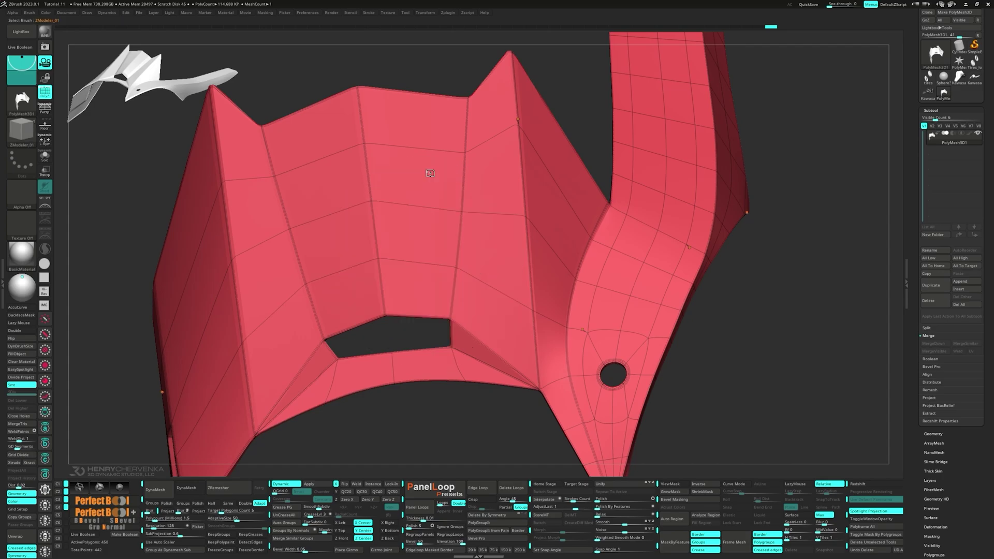
# Step: Insert multiple edge loops in the two centre panels above the slot and delete the extras, keeping one beside each outer fold
pyautogui.press('space')
pyautogui.click(414, 217)
pyautogui.click(416, 210)
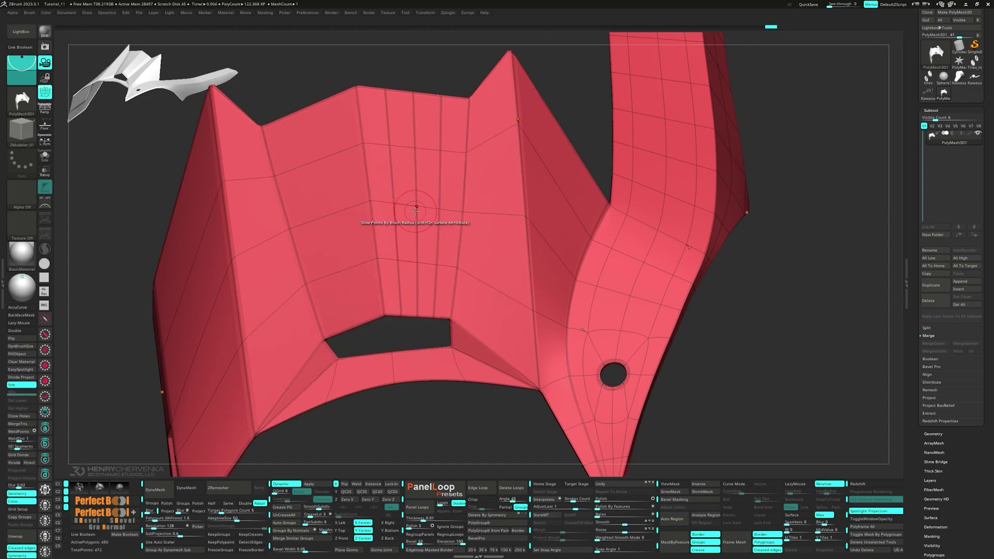
pyautogui.click(333, 222)
pyautogui.keyDown('alt'); pyautogui.click(352, 233); pyautogui.keyUp('alt')
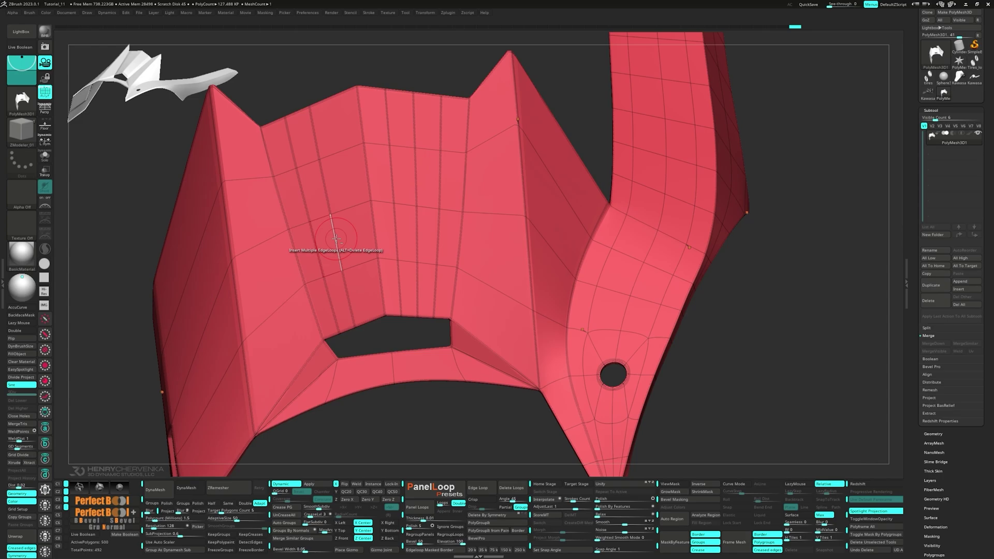
pyautogui.keyDown('alt'); pyautogui.click(398, 234); pyautogui.keyUp('alt')
pyautogui.keyDown('alt'); pyautogui.click(415, 233); pyautogui.keyUp('alt')
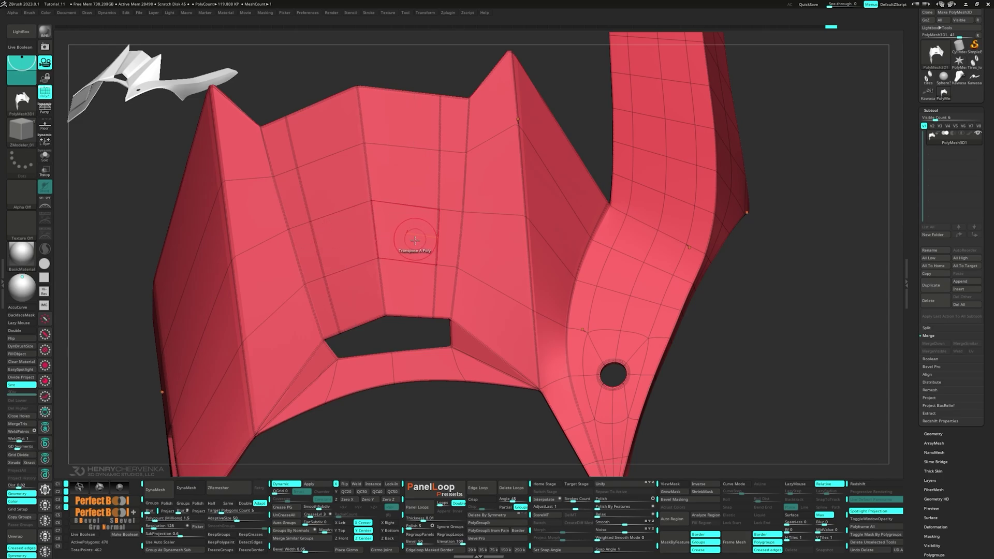
# Step: With the ZM_Slice brush, slice an edge path parallel to the slot's upper edge on the outer face, from corner to corner
pyautogui.press('space')
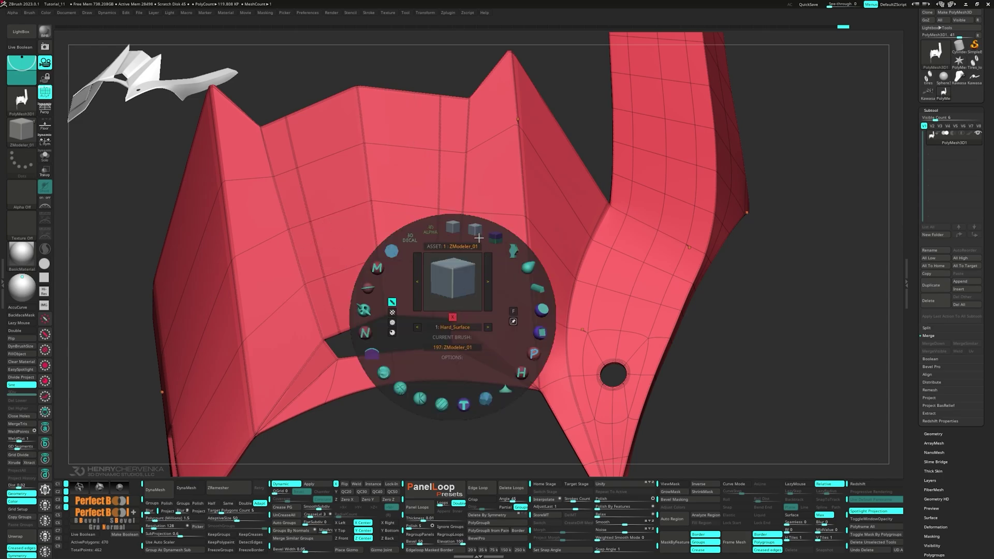
pyautogui.click(493, 240)
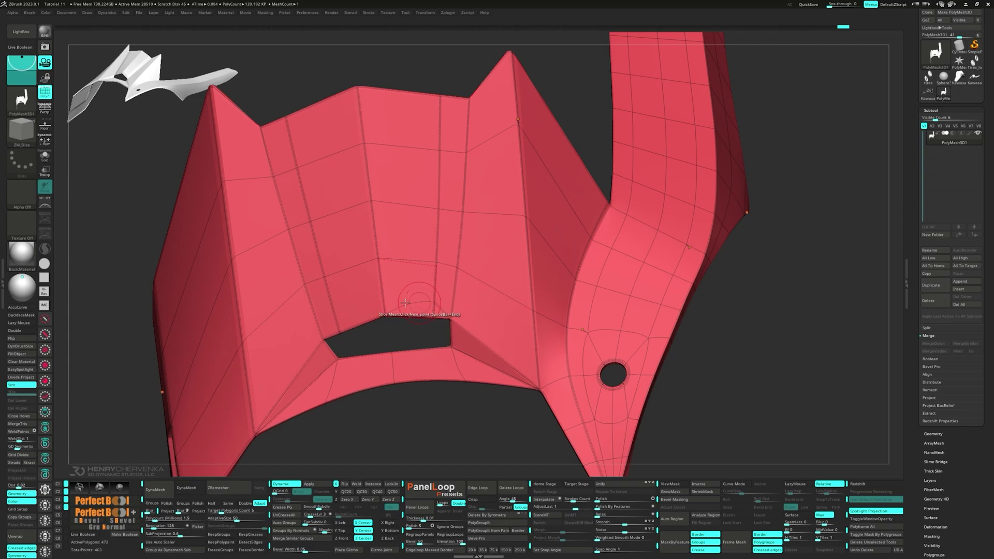
pyautogui.click(330, 313)
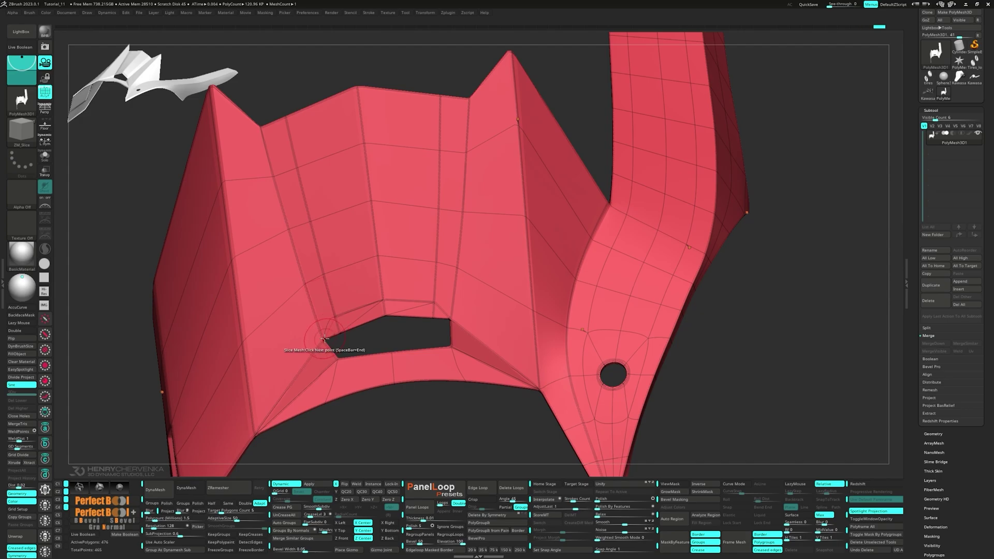
pyautogui.press('space')
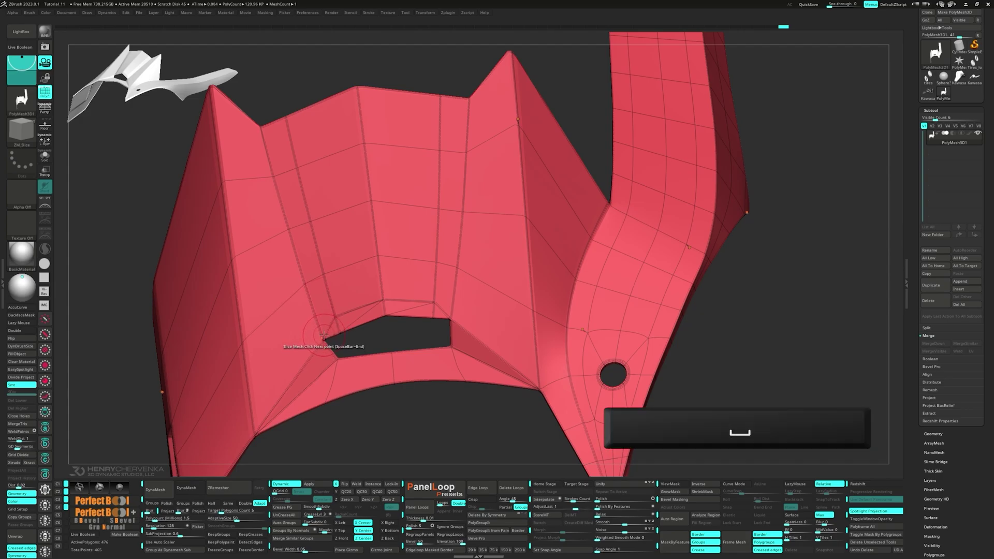
# Step: Slice an edge path parallel to the slot's edge on the inner face from corner to corner, with the subdivision preview turned off
pyautogui.moveTo(393, 326); pyautogui.dragTo(375, 261)
pyautogui.moveTo(375, 261); pyautogui.dragTo(428, 233, button='right')
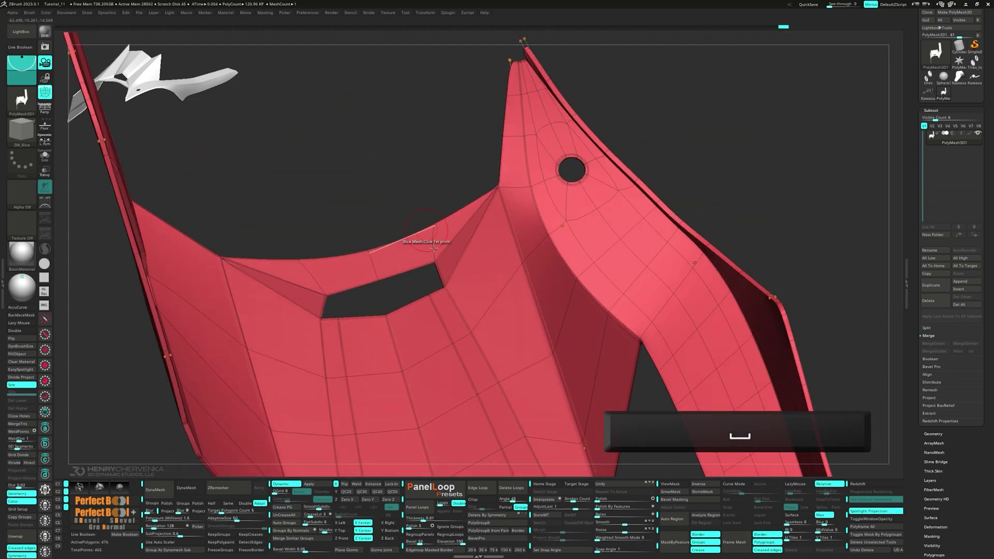
pyautogui.keyDown('ctrl'); pyautogui.moveTo(450, 311); pyautogui.dragTo(445, 290, button='right'); pyautogui.keyUp('ctrl')
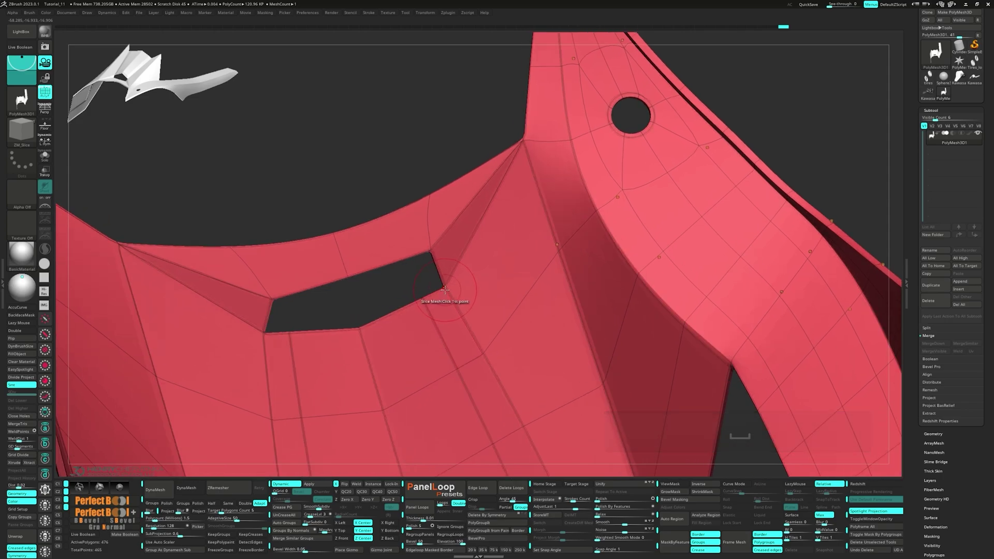
pyautogui.click(432, 315)
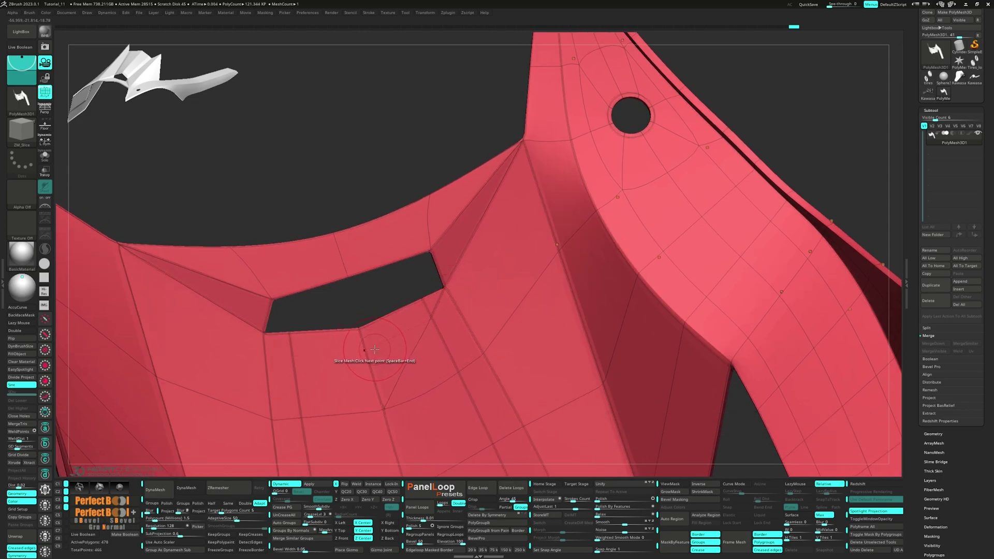
pyautogui.hotkey('shift', 'd')
pyautogui.moveTo(365, 343); pyautogui.dragTo(360, 347)
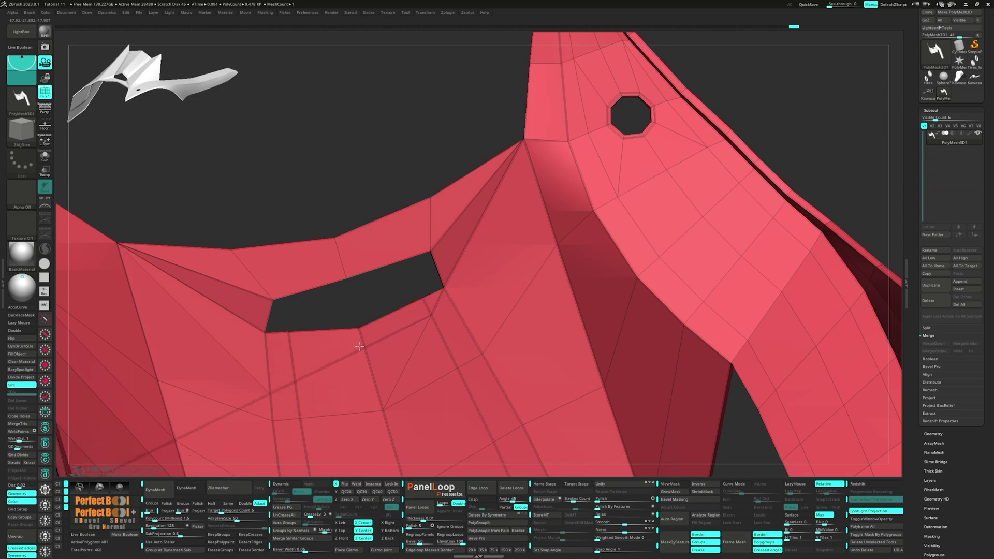
pyautogui.click(292, 348)
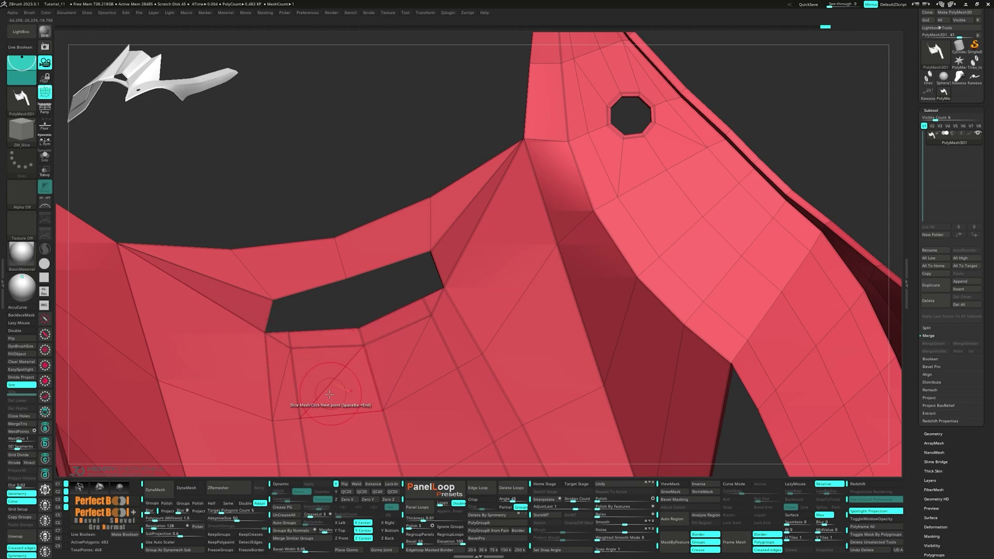
# Step: Set the ZModeler edge action to Delete and remove the redundant edges beside the slot's sliced border
pyautogui.moveTo(329, 395); pyautogui.dragTo(409, 435, button='right')
pyautogui.moveTo(392, 320); pyautogui.dragTo(393, 323, button='right')
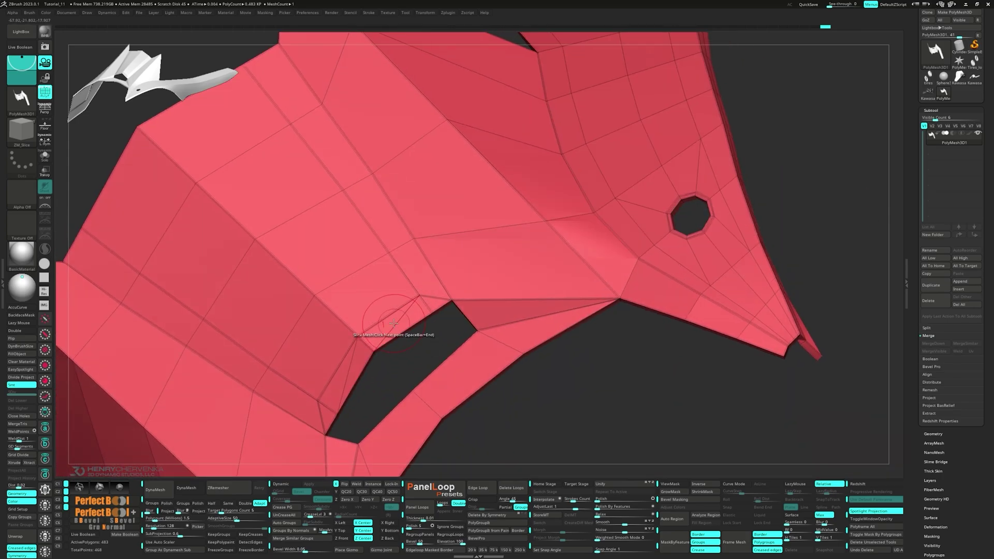
pyautogui.press('space')
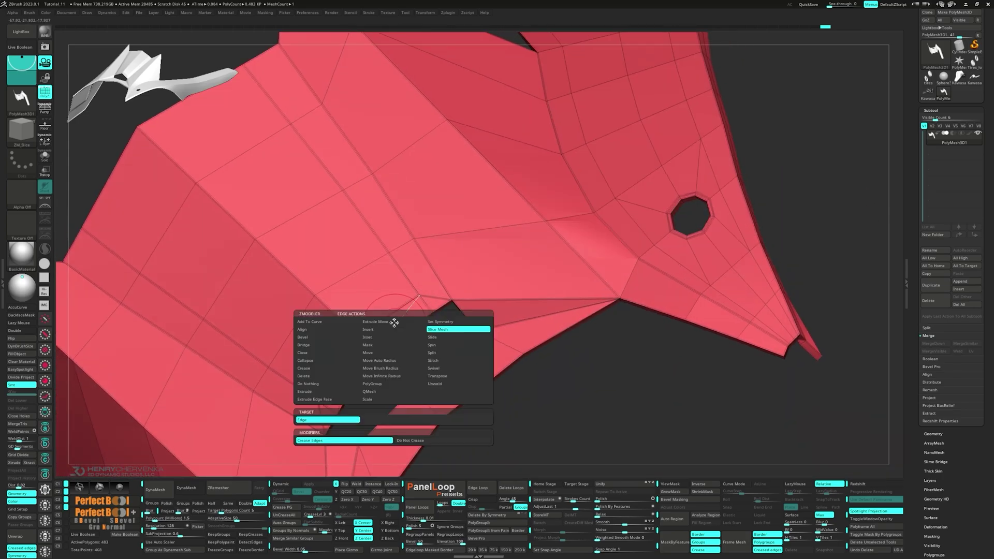
pyautogui.click(311, 378)
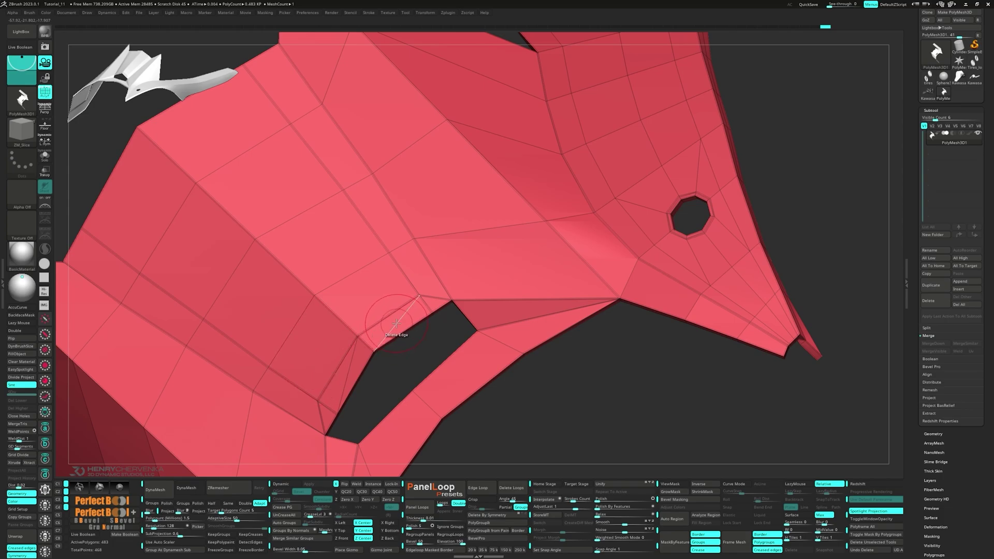
pyautogui.moveTo(348, 372); pyautogui.dragTo(370, 310, button='right')
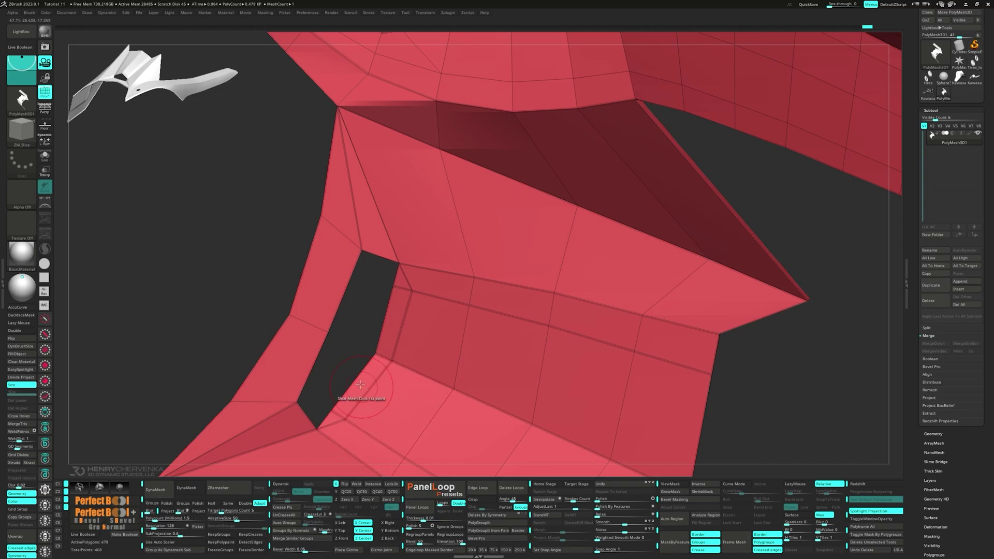
pyautogui.moveTo(360, 384); pyautogui.dragTo(410, 277, button='right')
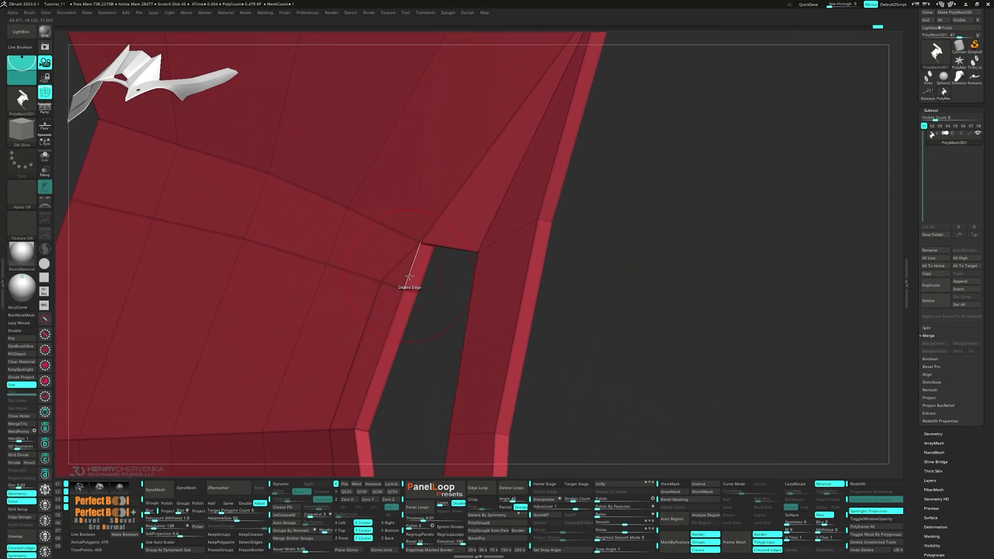
# Step: Set the edge action to Collapse and collapse the short leftover edges at the slot's corners
pyautogui.press('space')
pyautogui.click(330, 323)
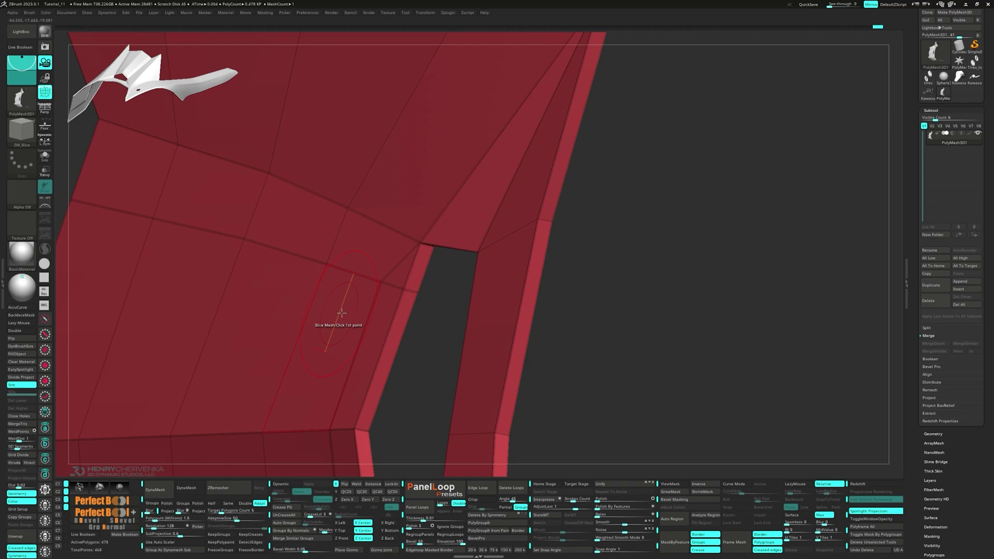
pyautogui.moveTo(409, 279); pyautogui.dragTo(439, 271, button='right')
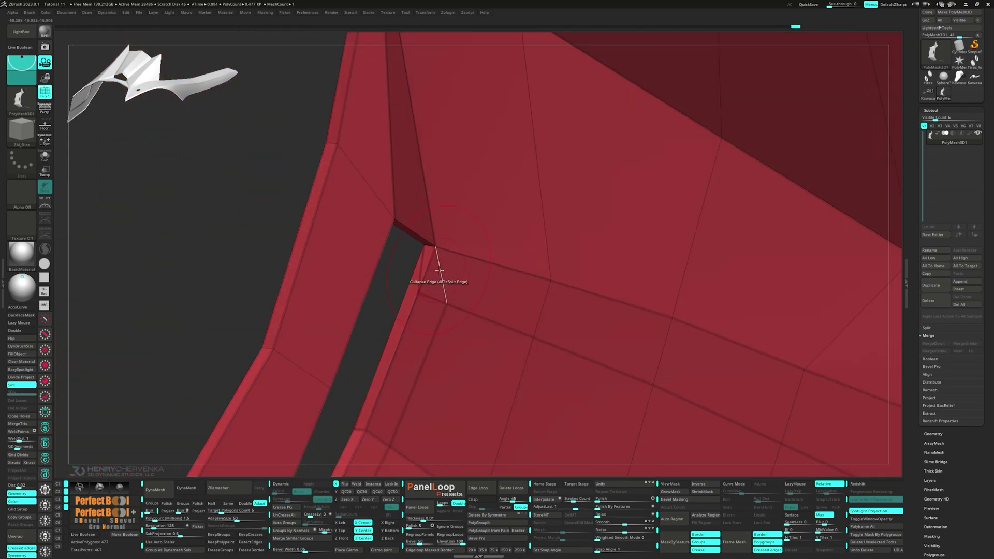
pyautogui.moveTo(428, 355); pyautogui.dragTo(411, 315, button='right')
pyautogui.click(355, 381)
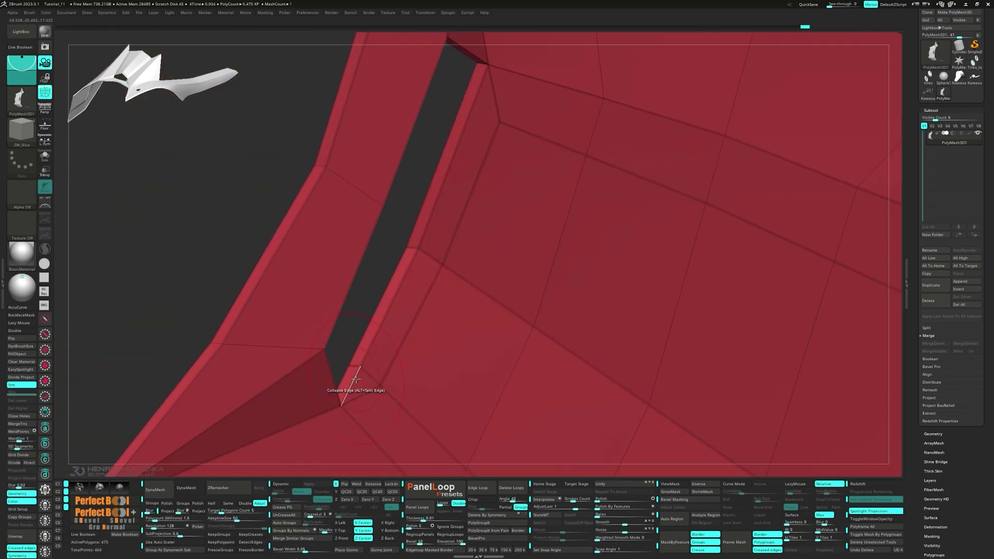
pyautogui.moveTo(355, 381); pyautogui.dragTo(288, 314, button='right')
pyautogui.click(358, 385)
# Step: Isolate the two centre panels above the slot with the polygon Transpose action and centre the gizmo on them
pyautogui.press('space')
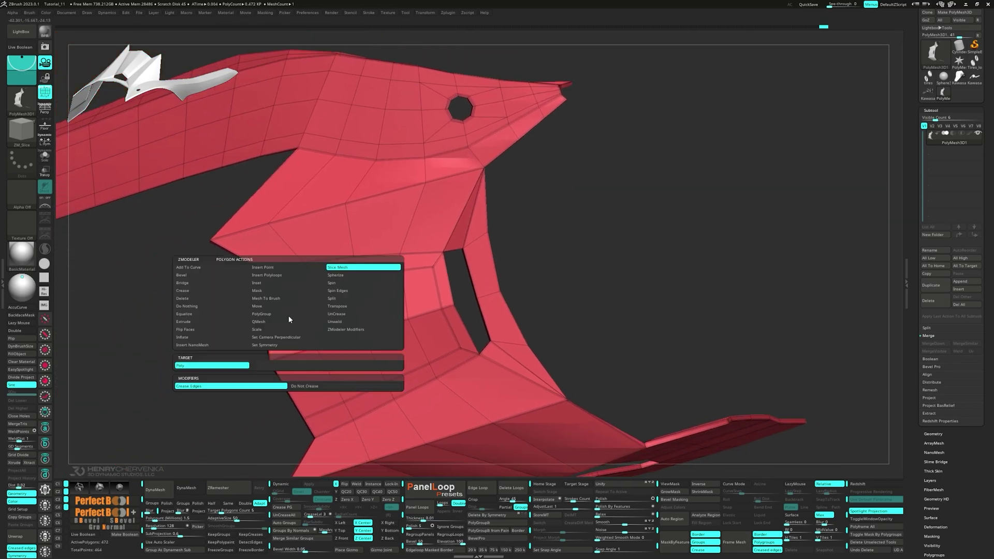
pyautogui.click(348, 306)
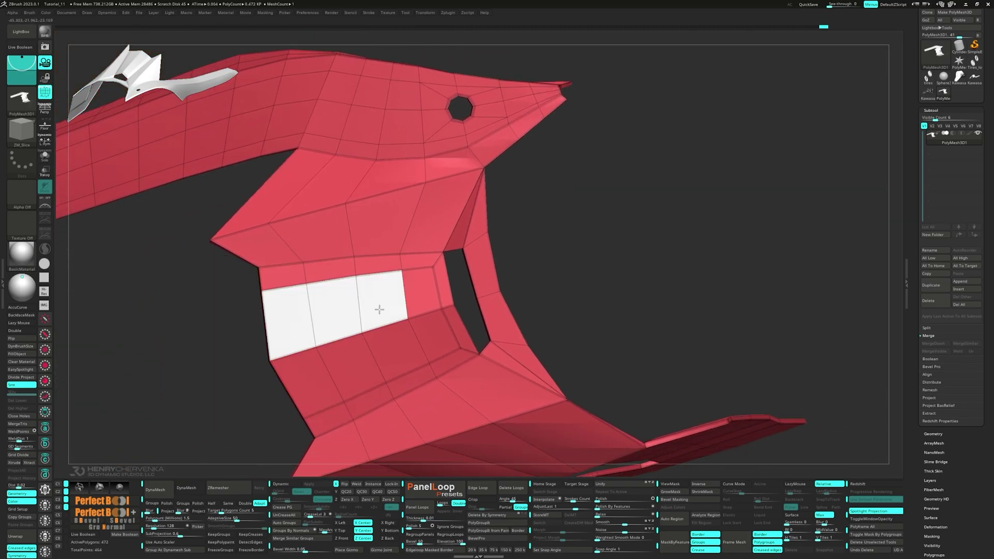
pyautogui.keyDown('alt'); pyautogui.moveTo(426, 334); pyautogui.dragTo(303, 375); pyautogui.keyUp('alt')
pyautogui.moveTo(302, 376)
pyautogui.mouseDown(button='right')
pyautogui.moveTo(372, 353)
pyautogui.moveTo(340, 349)
pyautogui.moveTo(355, 354)
pyautogui.mouseUp(button='right')
pyautogui.click(355, 353)
pyautogui.keyDown('alt'); pyautogui.moveTo(383, 395); pyautogui.dragTo(514, 325); pyautogui.keyUp('alt')
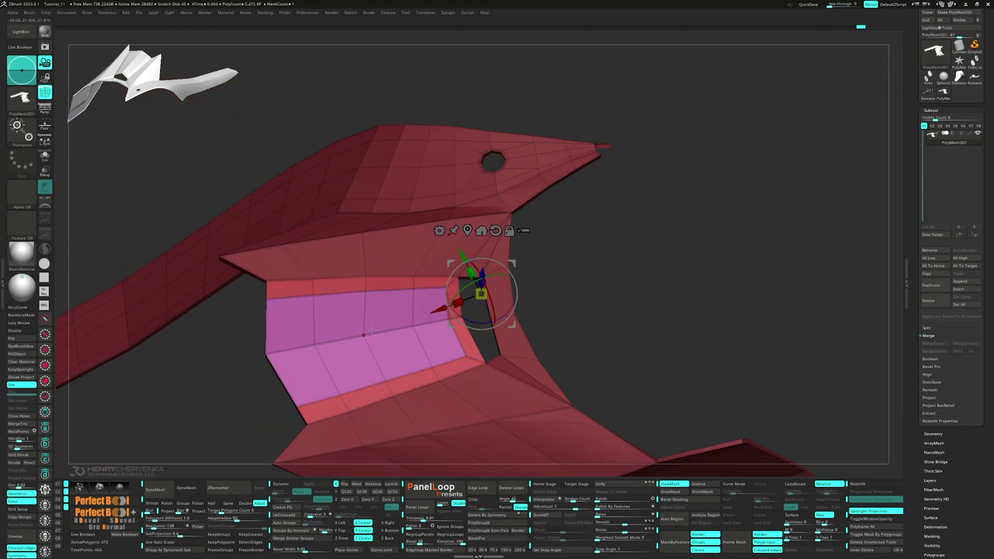
pyautogui.keyDown('alt'); pyautogui.moveTo(363, 336); pyautogui.dragTo(319, 341); pyautogui.keyUp('alt')
pyautogui.moveTo(314, 345); pyautogui.dragTo(325, 313, button='right')
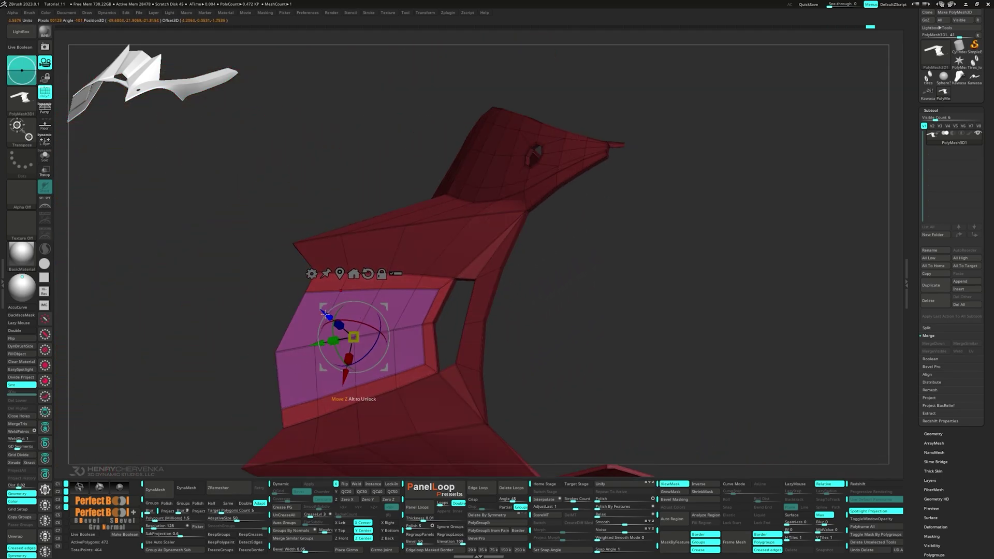
# Step: Restore the smooth preview without polyframe, move the isolated panels outward by about 0.28 units, and clear the mask
pyautogui.press('d')
pyautogui.hotkey('shift', 'f')
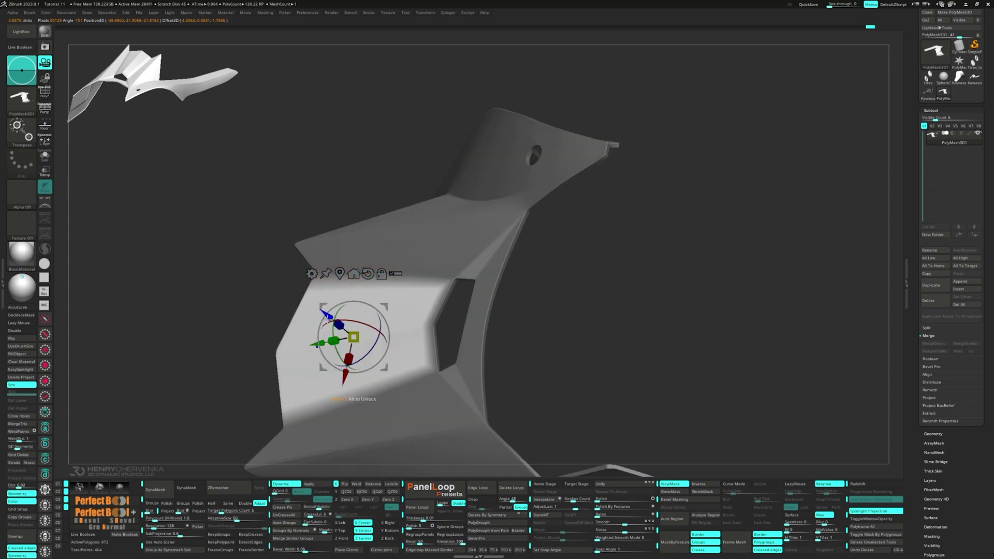
pyautogui.moveTo(328, 315); pyautogui.dragTo(325, 314)
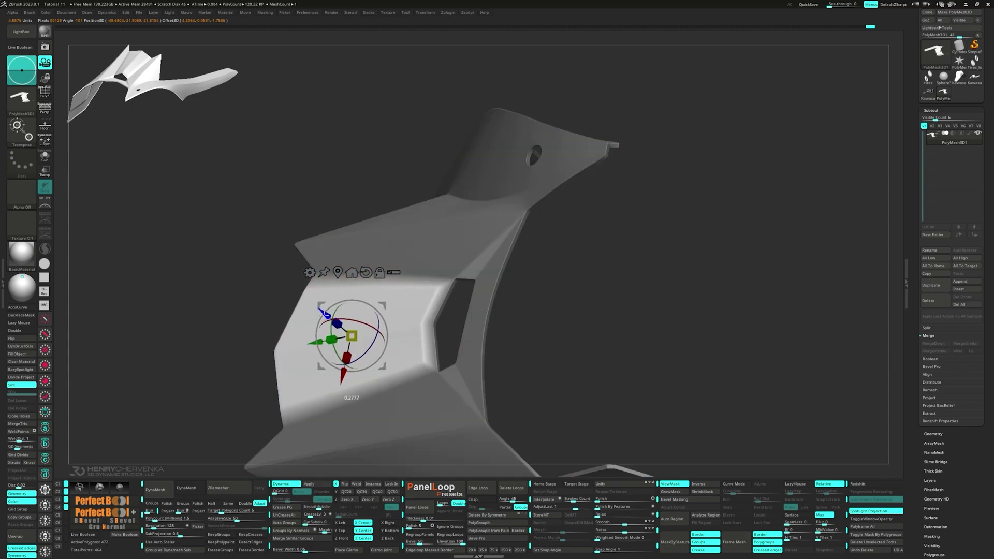
pyautogui.moveTo(242, 334)
pyautogui.keyDown('ctrl'); pyautogui.mouseDown()
pyautogui.moveTo(248, 342)
pyautogui.moveTo(436, 308)
pyautogui.moveTo(446, 225)
pyautogui.moveTo(473, 282)
pyautogui.mouseUp(); pyautogui.keyUp('ctrl')
# Step: Uncrease the edges around the round hole's rim to soften it, and check the part with the polyframe hidden
pyautogui.keyDown('ctrl'); pyautogui.moveTo(473, 281); pyautogui.dragTo(686, 308, button='right'); pyautogui.keyUp('ctrl')
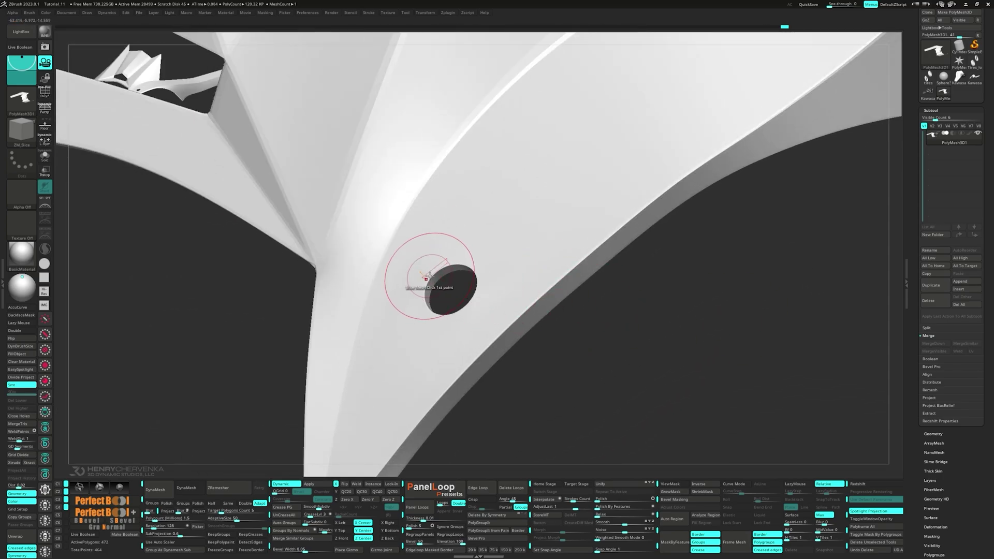
pyautogui.hotkey('shift', 'f')
pyautogui.scroll(3, 435, 274)
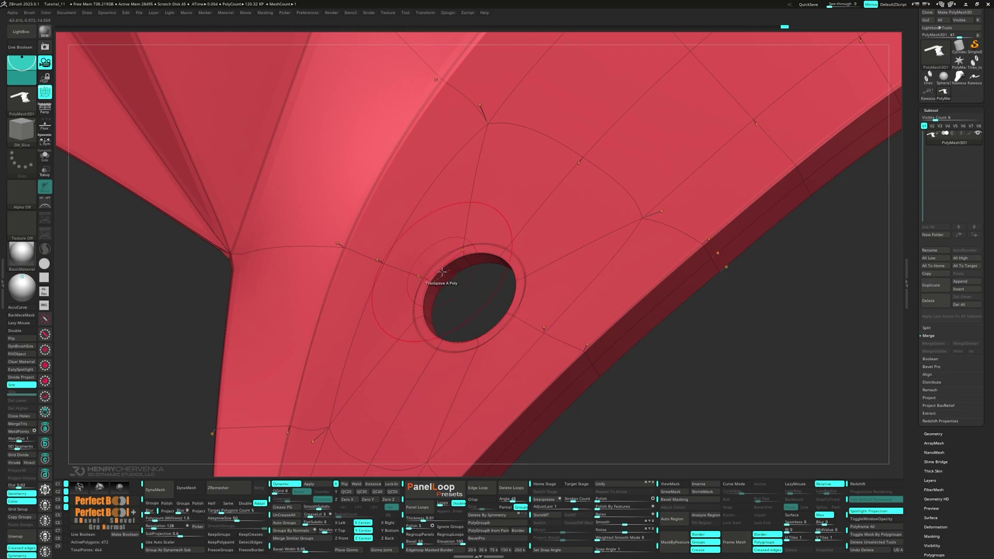
pyautogui.press('space')
pyautogui.click(485, 283)
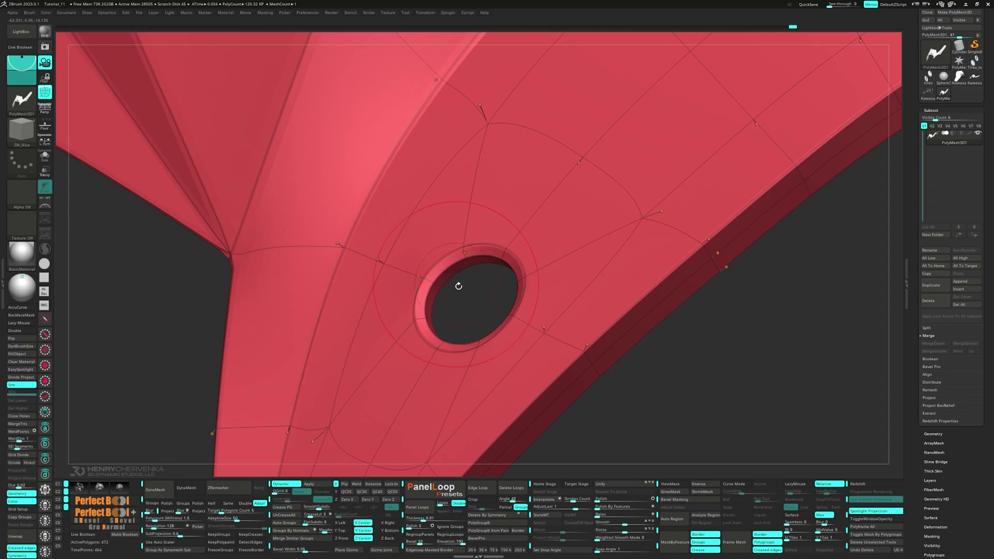
pyautogui.keyDown('ctrl'); pyautogui.moveTo(459, 286); pyautogui.dragTo(277, 240, button='right'); pyautogui.keyUp('ctrl')
pyautogui.hotkey('shift', 'f')
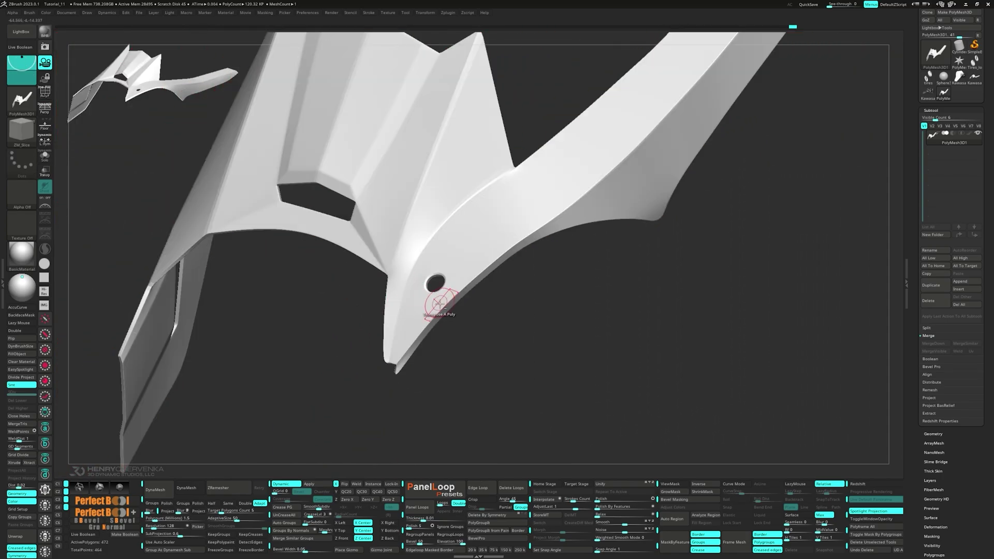
pyautogui.keyDown('ctrl'); pyautogui.moveTo(440, 303); pyautogui.dragTo(417, 258, button='right'); pyautogui.keyUp('ctrl')
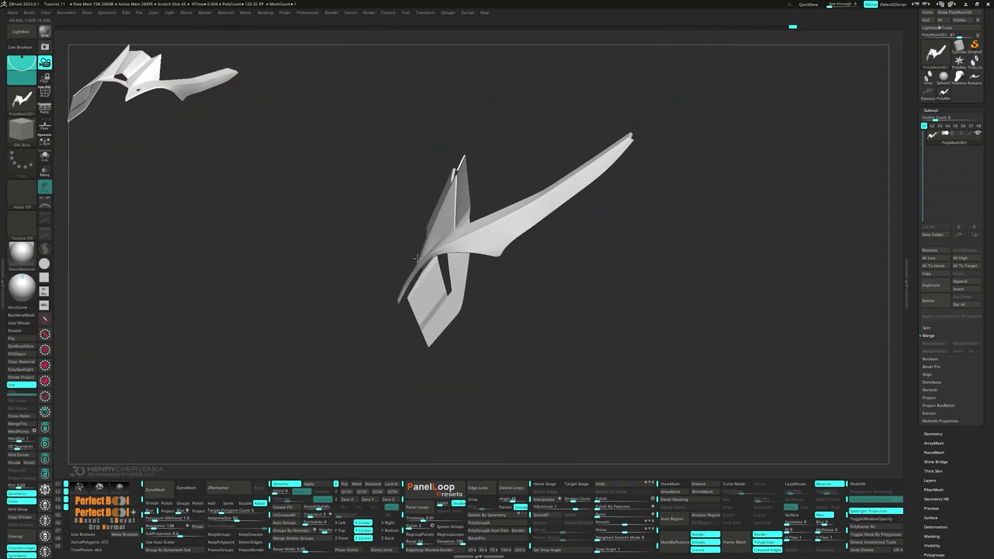
pyautogui.moveTo(417, 258); pyautogui.dragTo(448, 260)
pyautogui.moveTo(459, 270); pyautogui.dragTo(477, 289)
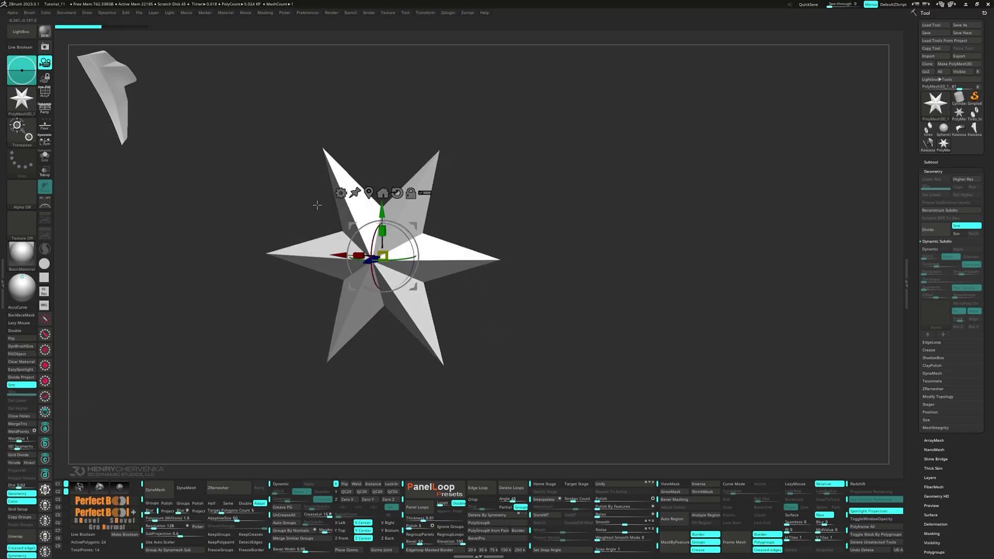
# Step: Replace the star mesh with a single-polygon plane using the gizmo's primitive presets, and frame it with the polyframe shown
pyautogui.click(341, 193)
pyautogui.click(468, 193)
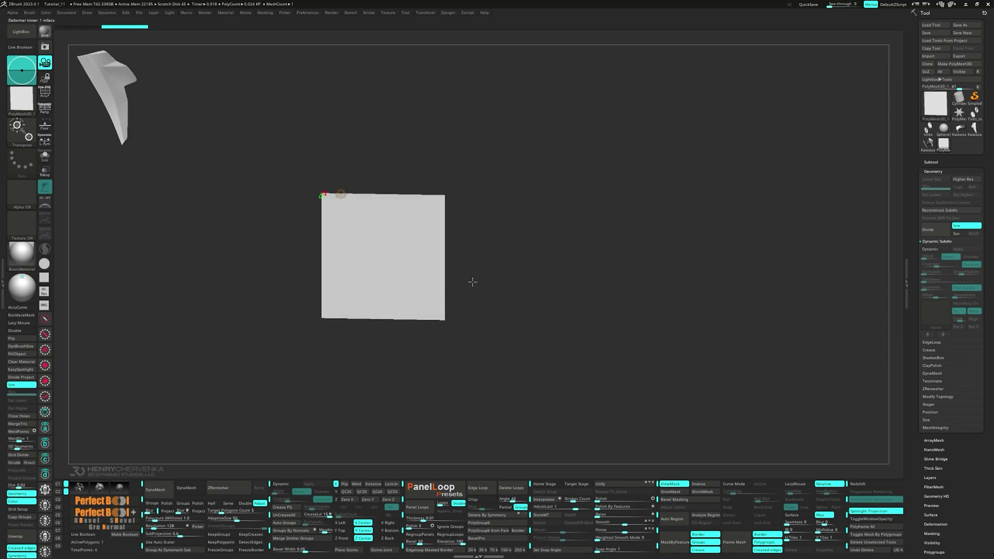
pyautogui.hotkey('shift', 'f')
pyautogui.press('f')
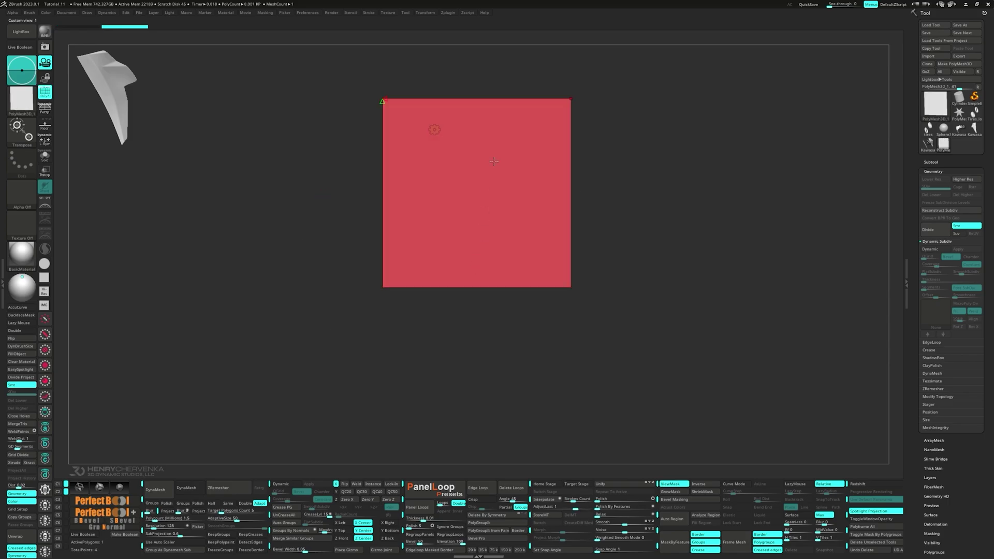
# Step: Using an enlarged ZModeler brush with the point action Move, reposition three of the plane's corners to form a slanted quadrilateral
pyautogui.press('b')
pyautogui.press('z')
pyautogui.press('m')
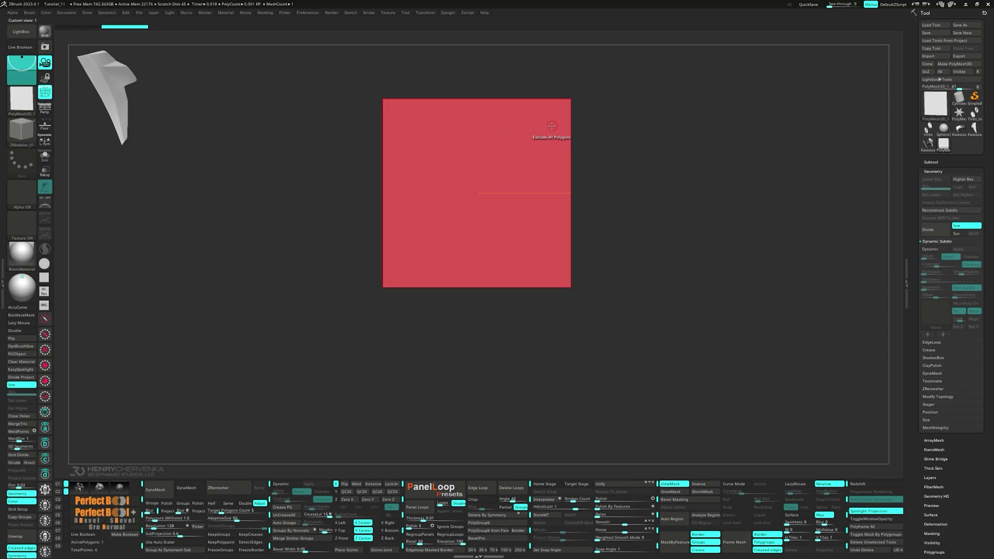
pyautogui.press('s')
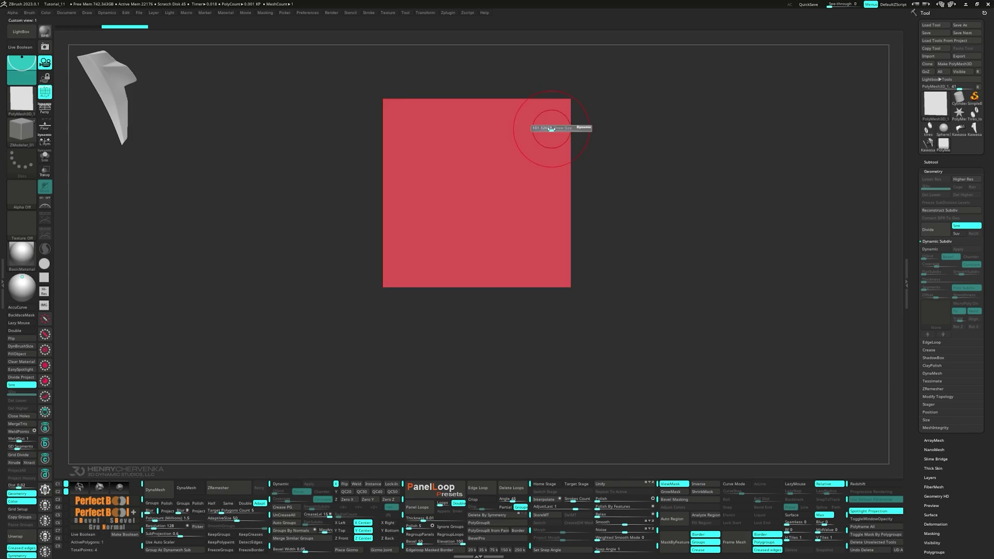
pyautogui.moveTo(551, 129); pyautogui.dragTo(561, 129)
pyautogui.press('space')
pyautogui.press('space')
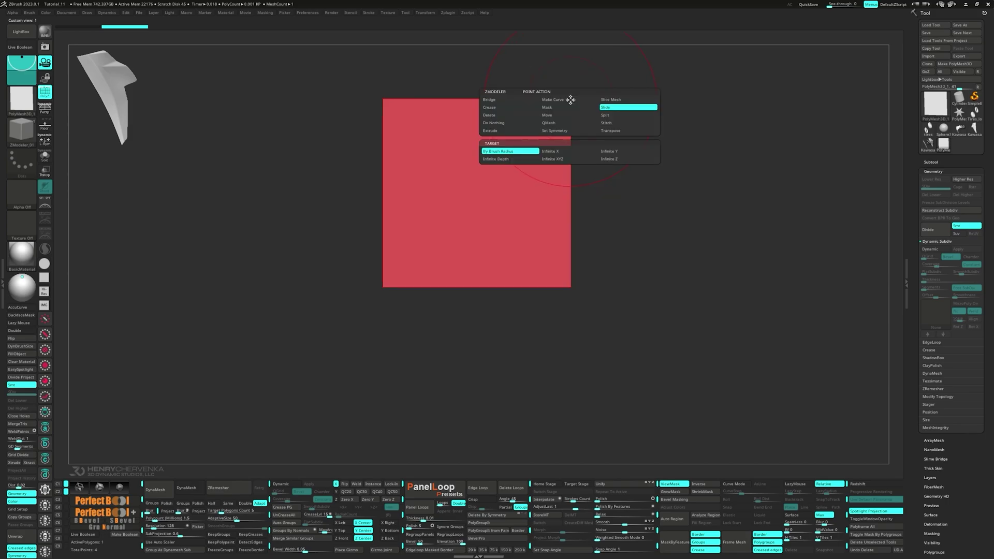
pyautogui.click(550, 115)
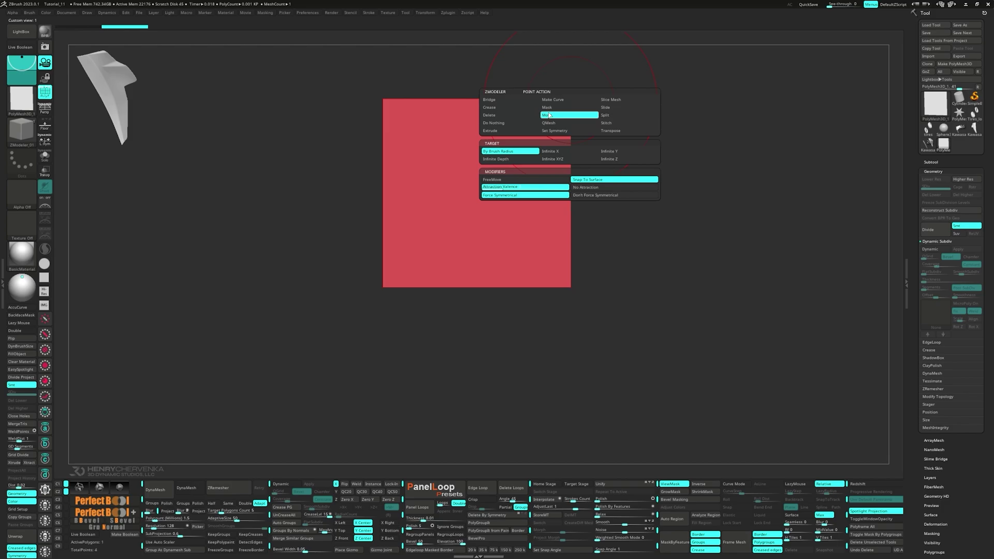
pyautogui.press('space')
pyautogui.moveTo(568, 101); pyautogui.dragTo(519, 66)
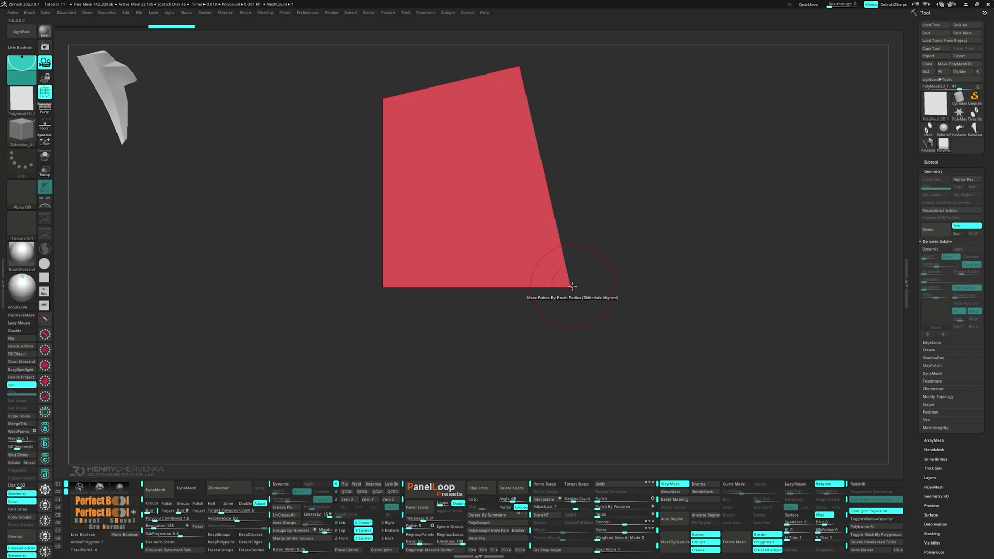
pyautogui.moveTo(572, 286); pyautogui.dragTo(694, 141)
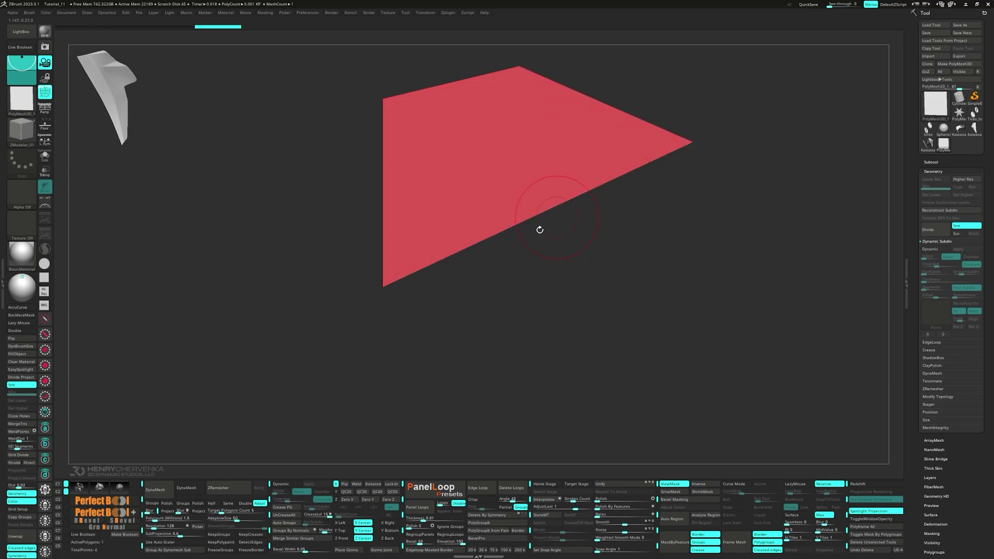
pyautogui.moveTo(384, 286); pyautogui.dragTo(509, 221)
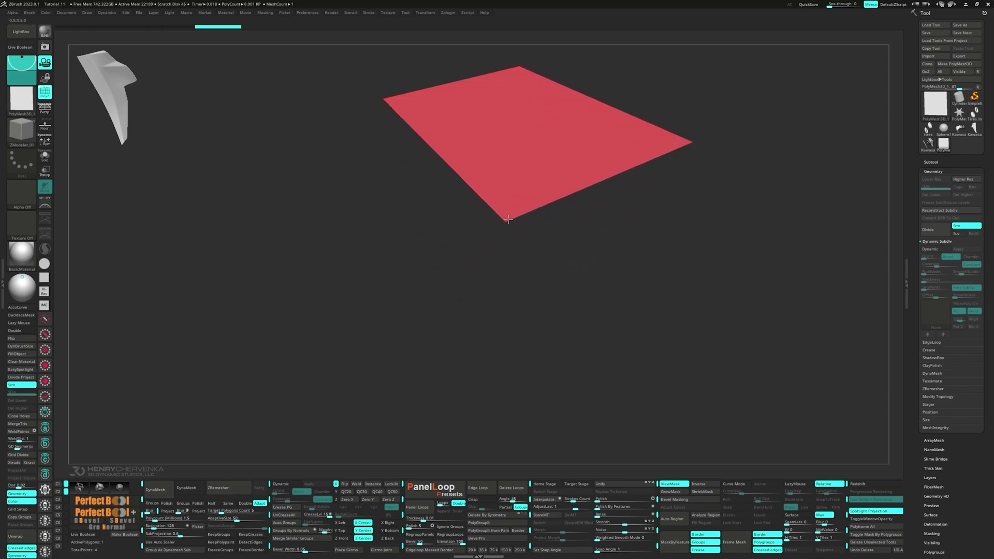
# Step: Insert one edge loop lengthwise through the middle of the slanted quadrilateral
pyautogui.press('space')
pyautogui.click(610, 179)
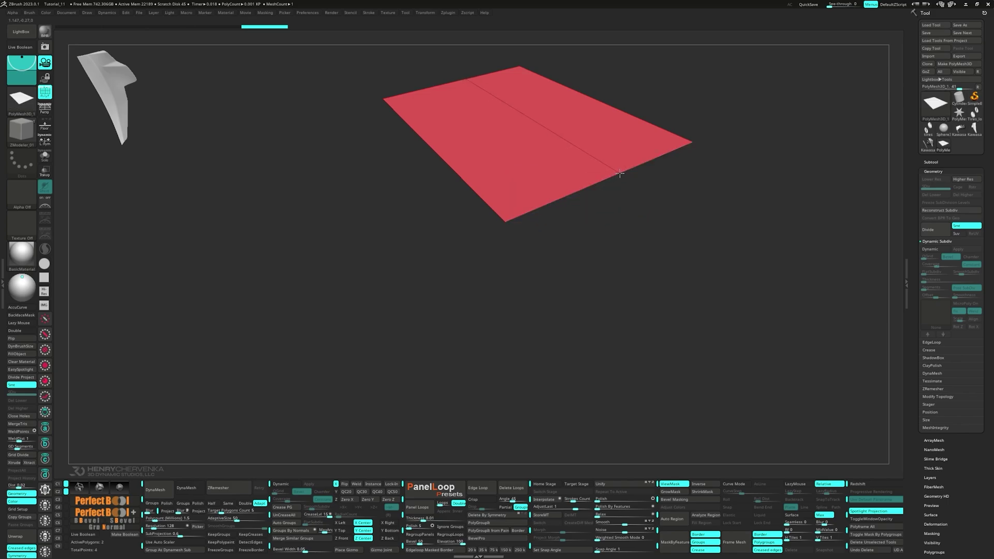
# Step: Extrude the strip's near end edge twice and reposition the new corners to form a downward-sweeping, tapered tail
pyautogui.press('space')
pyautogui.click(525, 252)
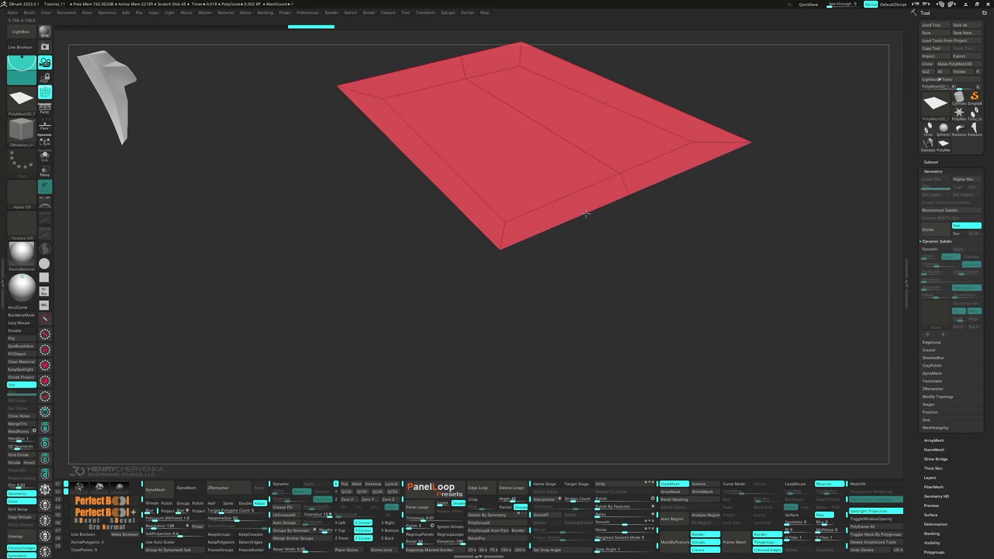
pyautogui.moveTo(579, 192); pyautogui.dragTo(598, 239)
pyautogui.moveTo(525, 269); pyautogui.dragTo(550, 274)
pyautogui.moveTo(592, 250); pyautogui.dragTo(634, 354)
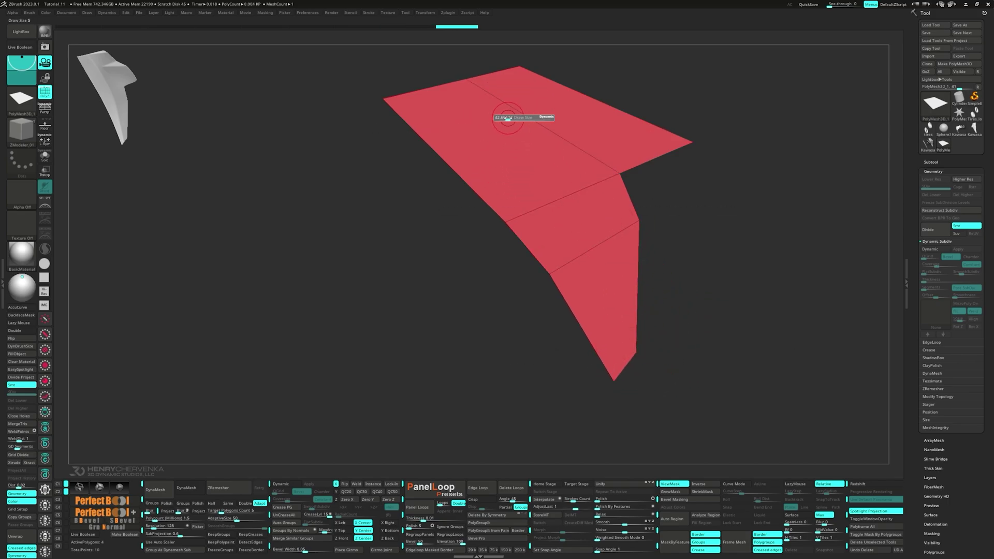
# Step: Shift the lengthwise edge's far endpoint, insert an edge loop across the upper section, and adjust that loop's centre and outer points
pyautogui.moveTo(467, 80); pyautogui.dragTo(448, 84)
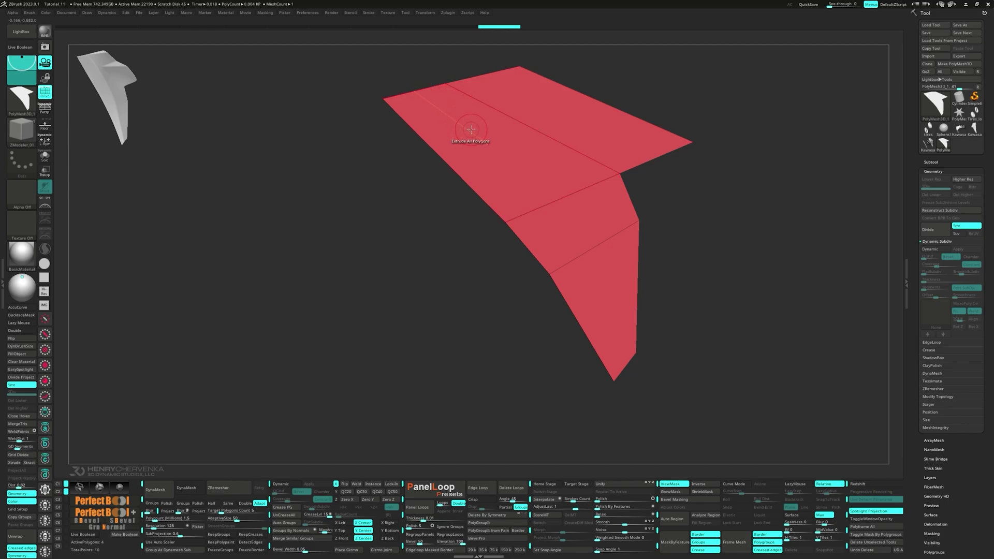
pyautogui.press('space')
pyautogui.click(513, 116)
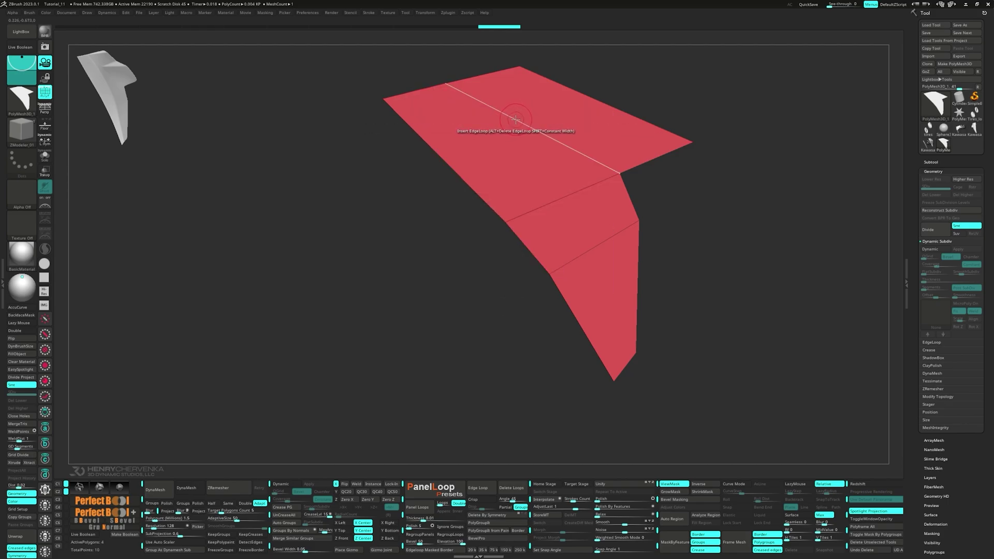
pyautogui.click(515, 118)
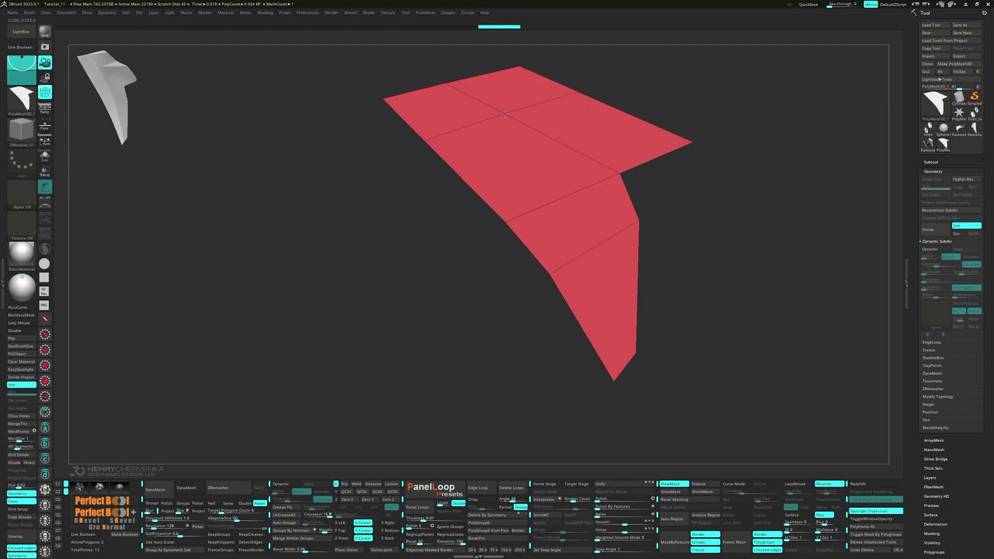
pyautogui.moveTo(492, 121); pyautogui.dragTo(494, 122)
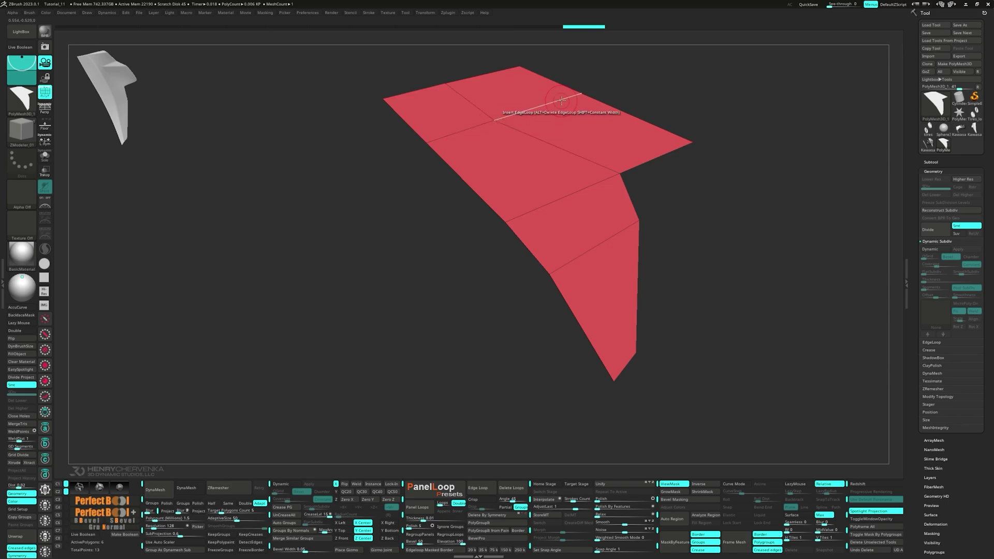
pyautogui.moveTo(580, 94); pyautogui.dragTo(576, 90)
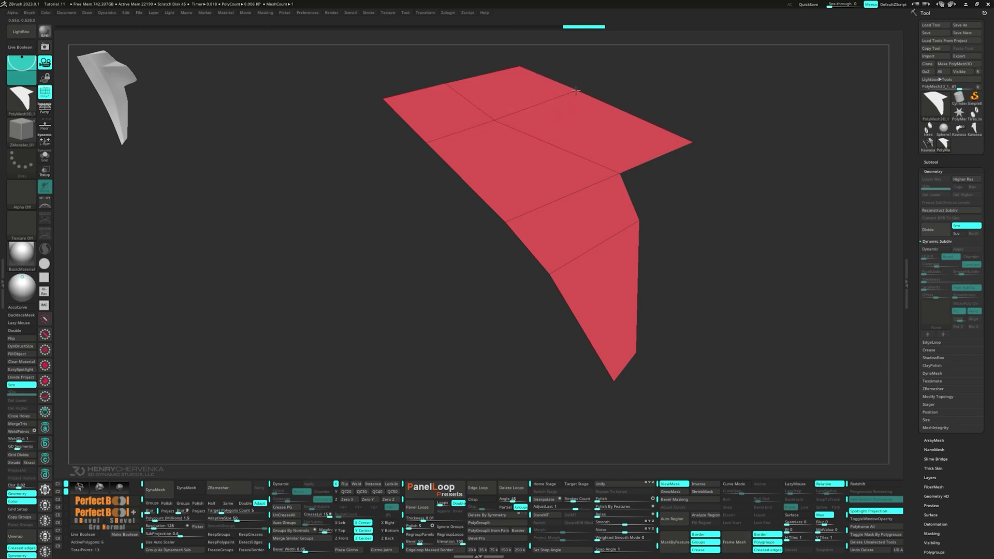
# Step: Slice a diagonal edge with the ZM_Slice brush from the central loop crossing to the flap's outer edge
pyautogui.middleClick(514, 118)
pyautogui.click(553, 38)
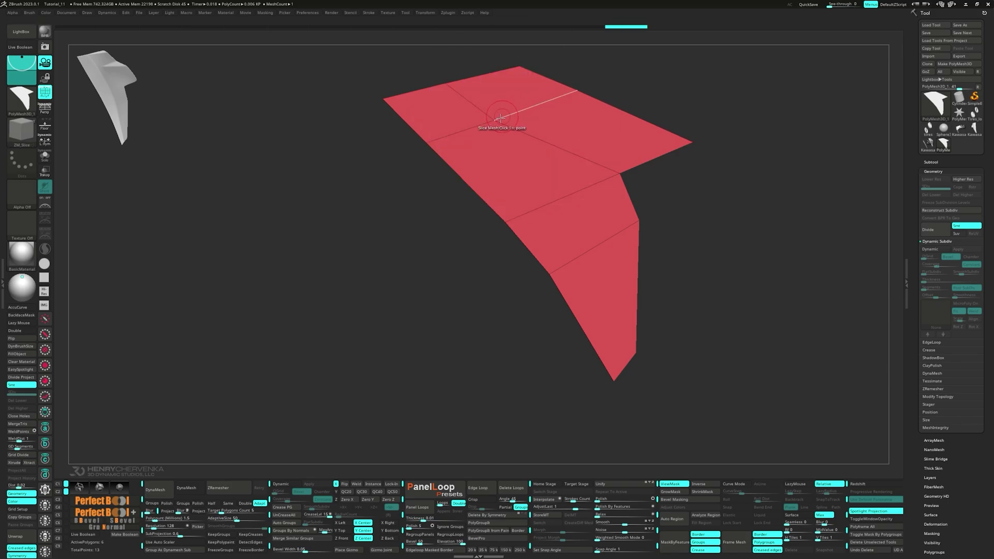
pyautogui.click(496, 120)
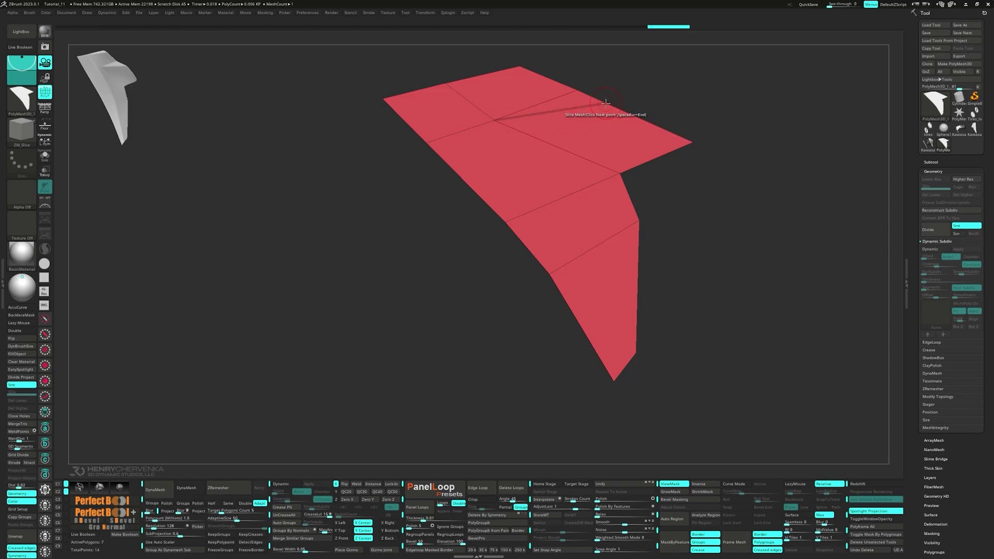
pyautogui.press('space')
# Step: Isolate the sliced edge with the Transpose edge action and offset it perpendicular to the plane to form a fold, clearing the mask
pyautogui.click(599, 42)
pyautogui.press('space')
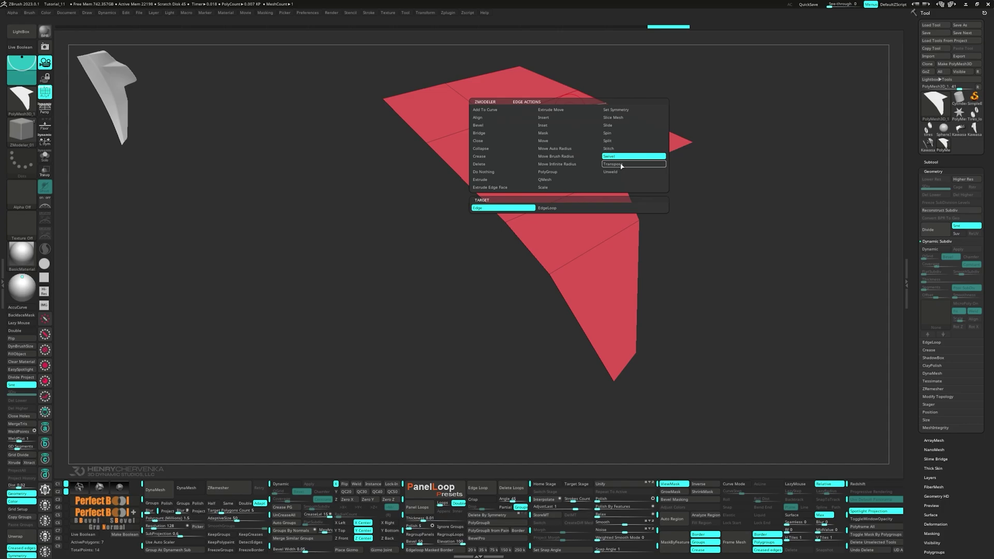
pyautogui.click(614, 164)
pyautogui.click(578, 139)
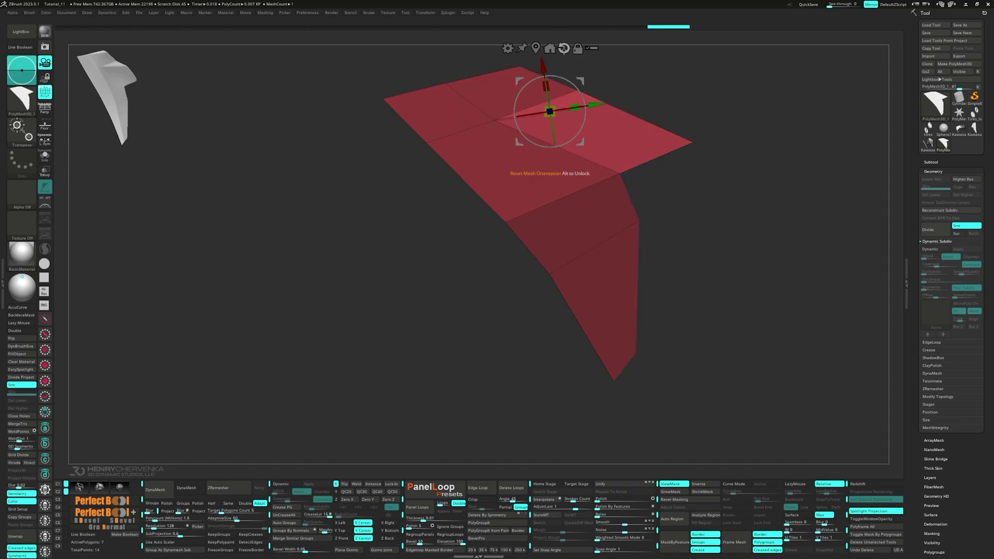
pyautogui.keyDown('alt'); pyautogui.click(564, 49); pyautogui.keyUp('alt')
pyautogui.keyDown('alt'); pyautogui.click(536, 48); pyautogui.keyUp('alt')
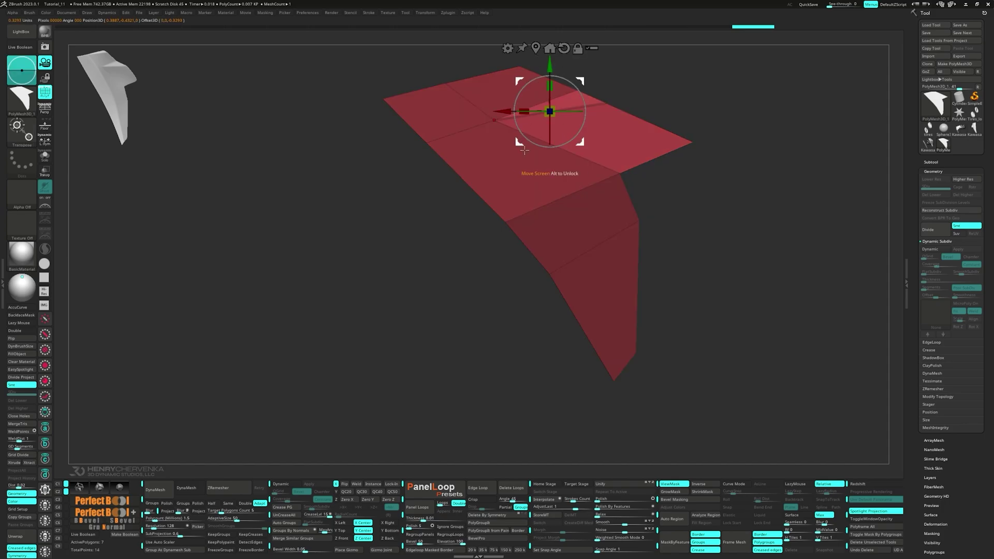
pyautogui.moveTo(522, 150)
pyautogui.mouseDown(button='right')
pyautogui.moveTo(537, 162)
pyautogui.moveTo(527, 157)
pyautogui.mouseUp(button='right')
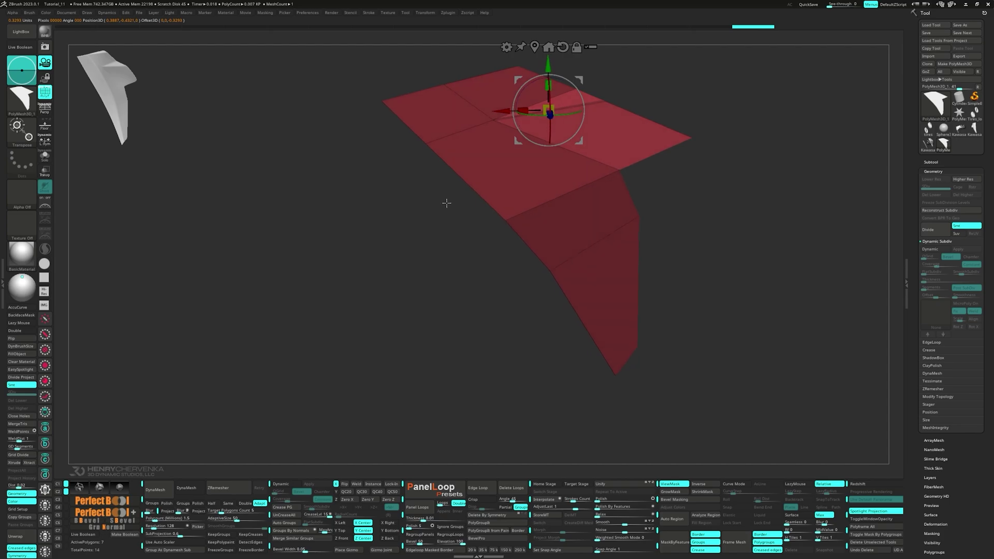
pyautogui.moveTo(446, 202); pyautogui.dragTo(537, 150)
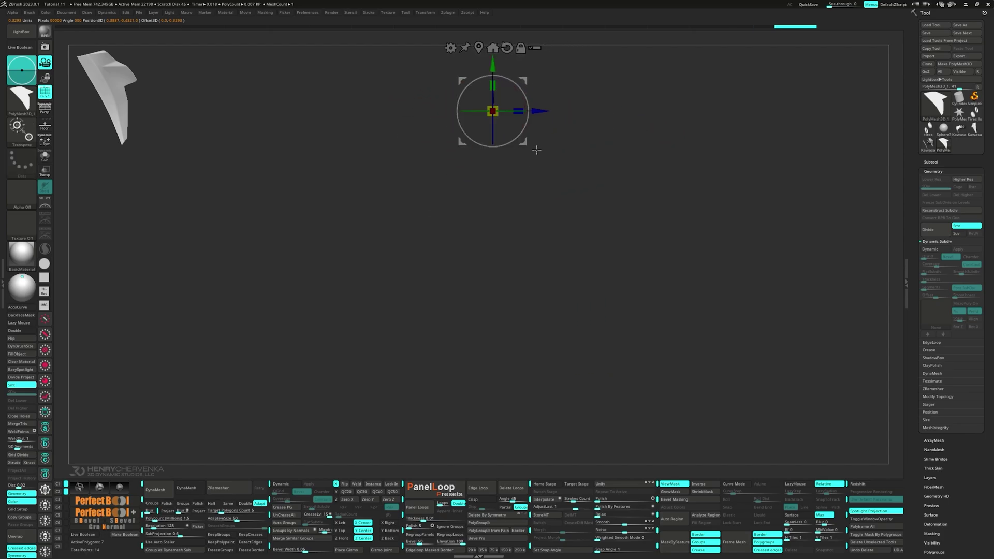
pyautogui.moveTo(539, 113); pyautogui.dragTo(556, 118)
pyautogui.keyDown('ctrl'); pyautogui.moveTo(611, 145); pyautogui.dragTo(631, 166); pyautogui.keyUp('ctrl')
pyautogui.moveTo(596, 161)
pyautogui.mouseDown(button='right')
pyautogui.moveTo(518, 171)
pyautogui.moveTo(497, 162)
pyautogui.moveTo(580, 144)
pyautogui.mouseUp(button='right')
pyautogui.press('q')
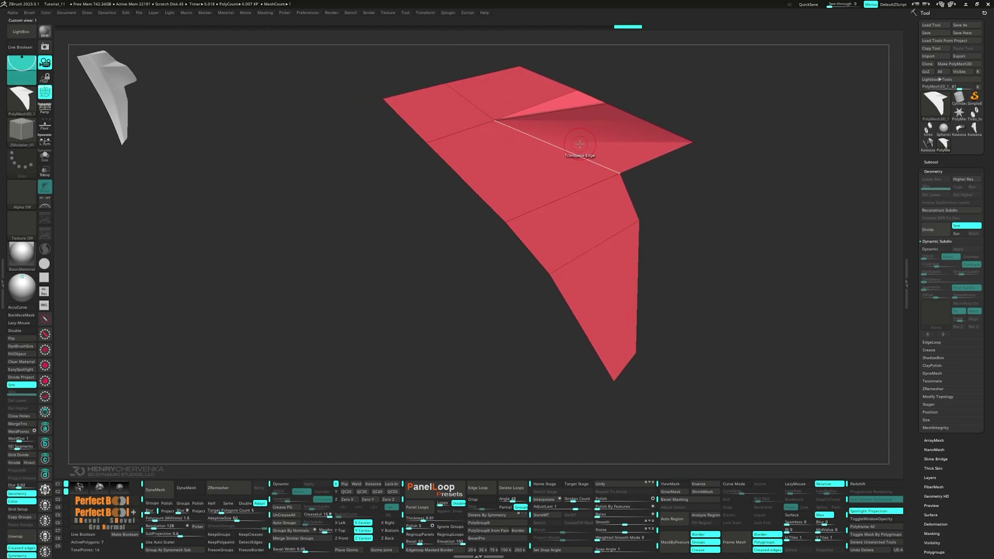
# Step: Insert crosswise edge loops along the tail and through the flap section, nudging the border points into smooth curves
pyautogui.press('space')
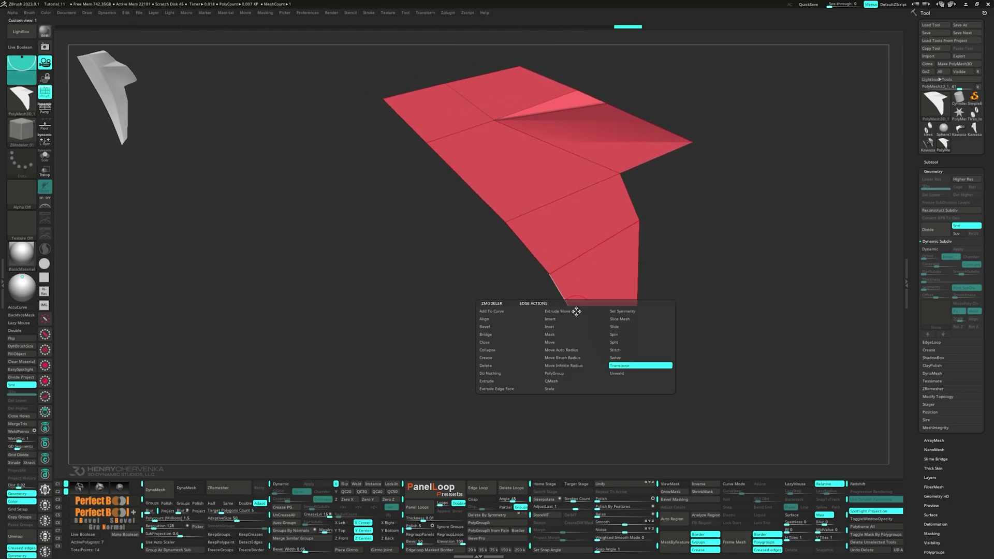
pyautogui.click(566, 317)
pyautogui.click(574, 306)
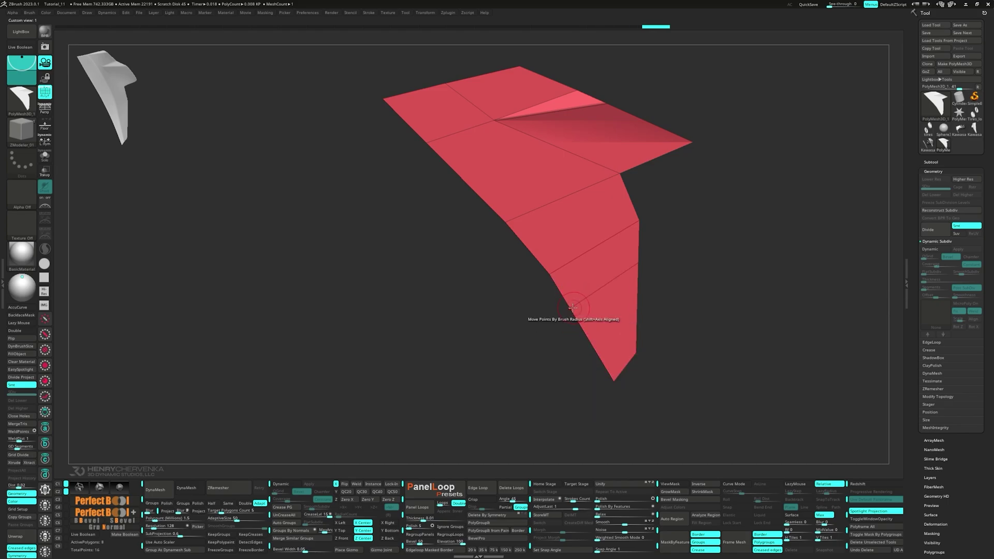
pyautogui.click(594, 346)
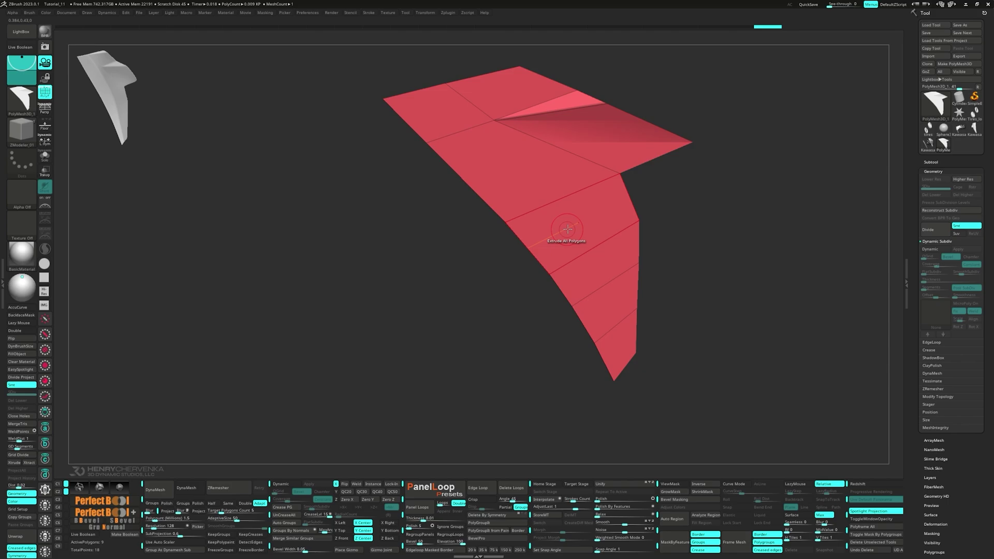
pyautogui.click(630, 203)
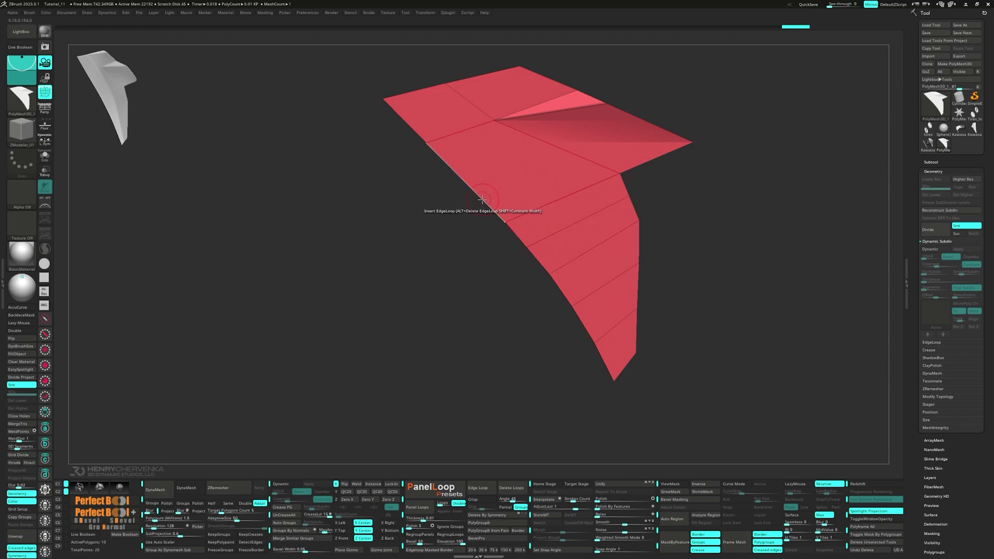
pyautogui.click(480, 197)
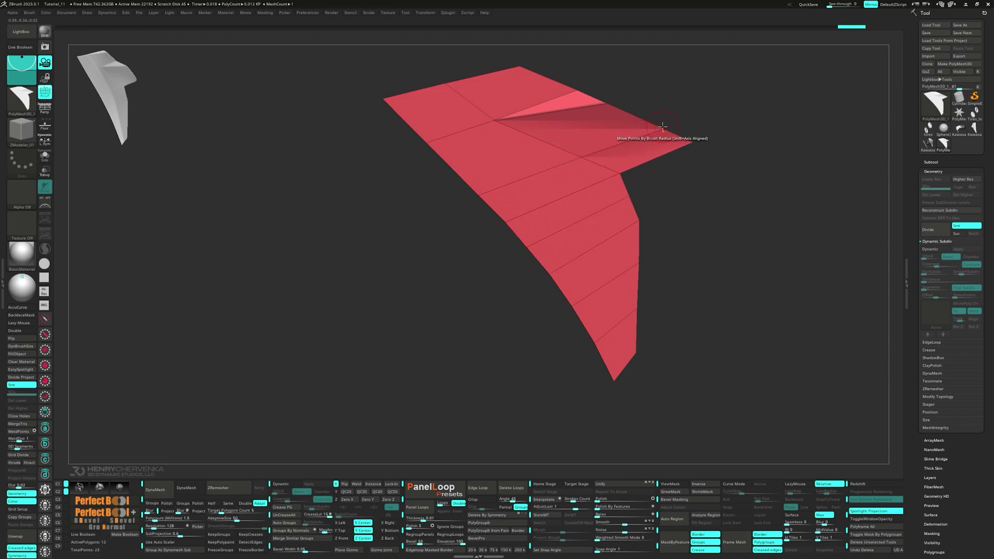
pyautogui.click(542, 140)
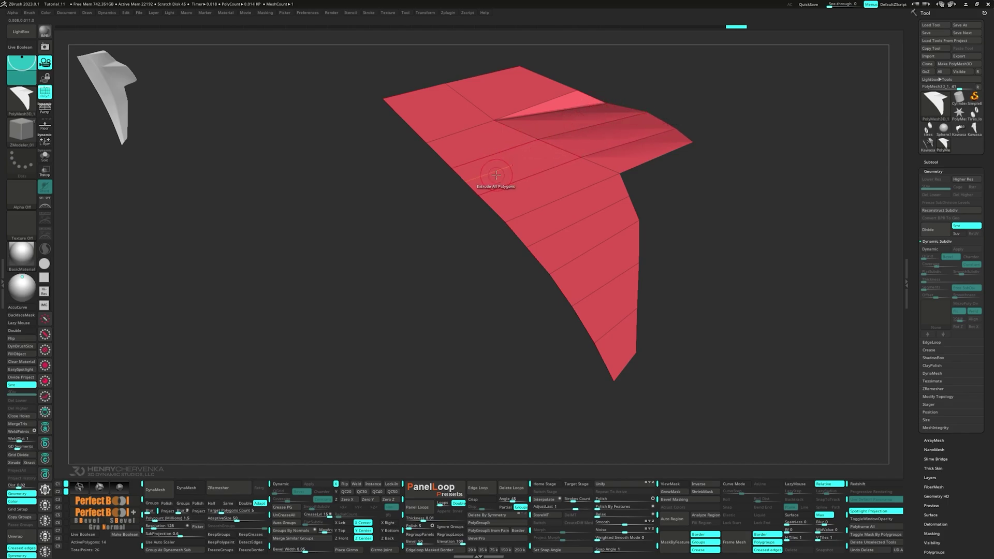
# Step: Mask all but the fold's outer corner point, extend that corner outward with the gizmo, and clear the mask
pyautogui.keyDown('ctrl'); pyautogui.moveTo(615, 95); pyautogui.dragTo(598, 110); pyautogui.keyUp('ctrl')
pyautogui.keyDown('ctrl'); pyautogui.click(644, 92); pyautogui.keyUp('ctrl')
pyautogui.press('w')
pyautogui.moveTo(494, 121); pyautogui.dragTo(554, 111)
pyautogui.keyDown('ctrl'); pyautogui.moveTo(626, 78); pyautogui.dragTo(642, 89); pyautogui.keyUp('ctrl')
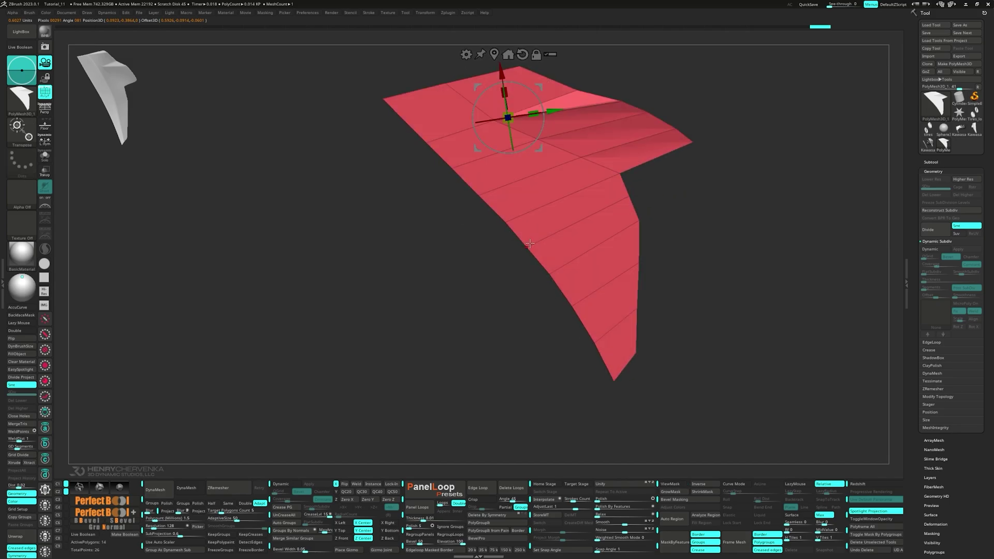
# Step: Insert a crosswise edge loop near the far end and a lengthwise loop through the outer strip down to the tail tip
pyautogui.press('q')
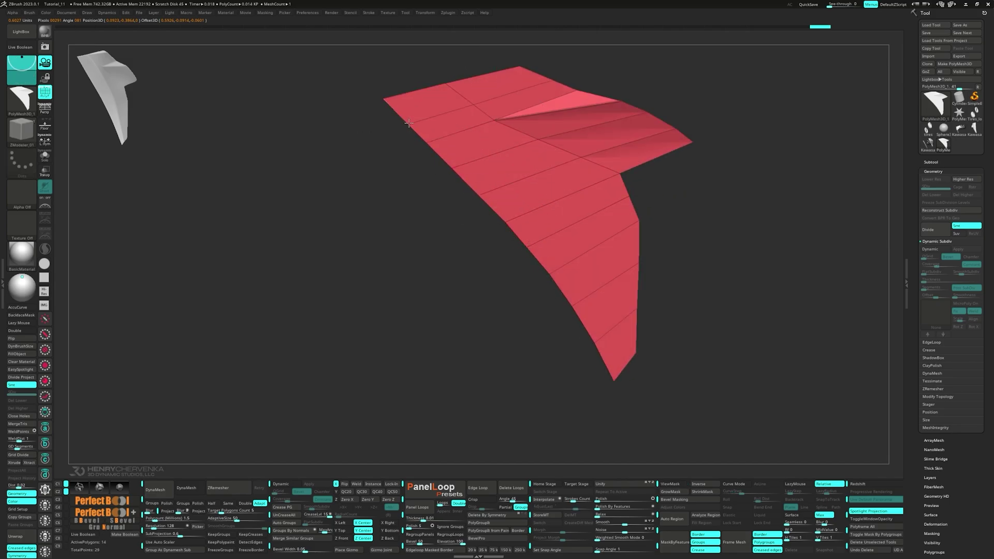
pyautogui.click(408, 123)
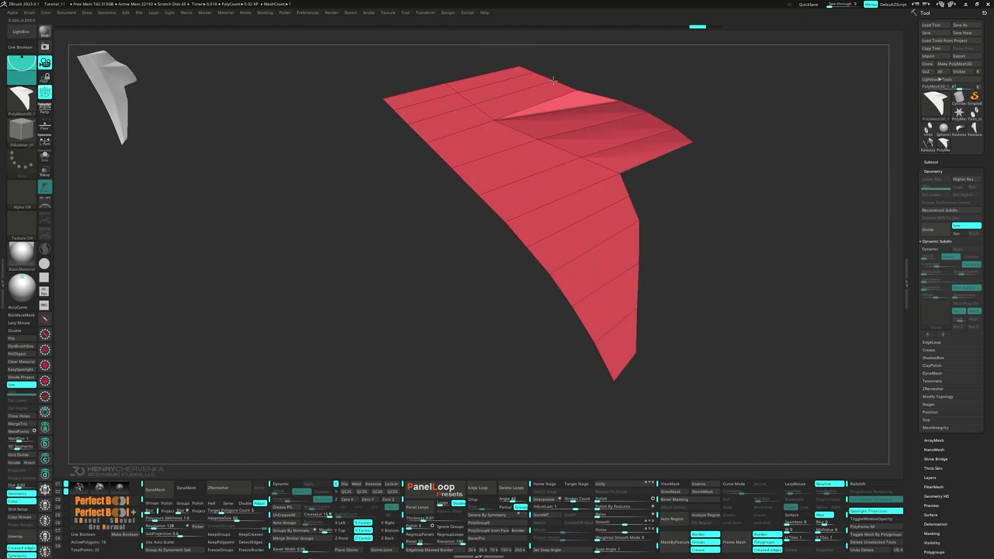
pyautogui.click(579, 257)
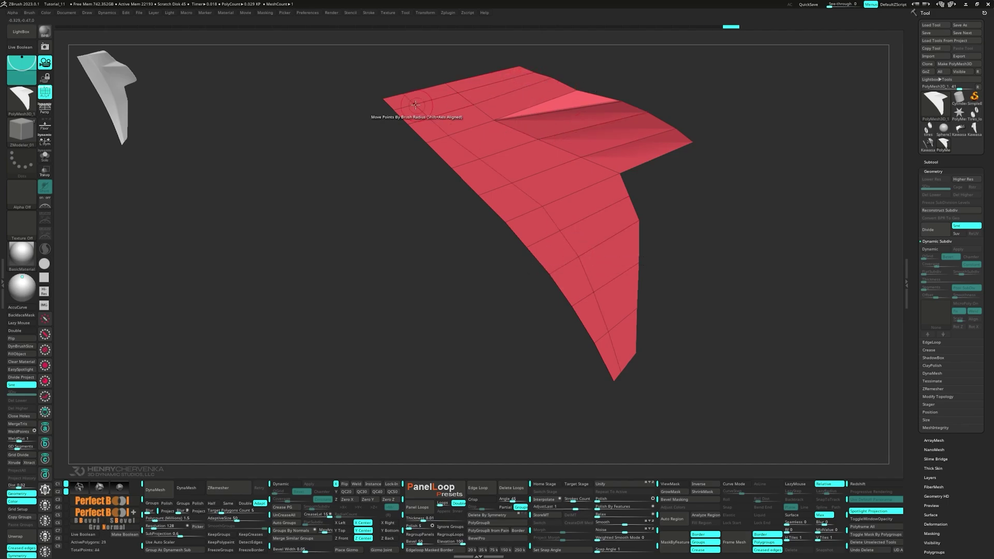
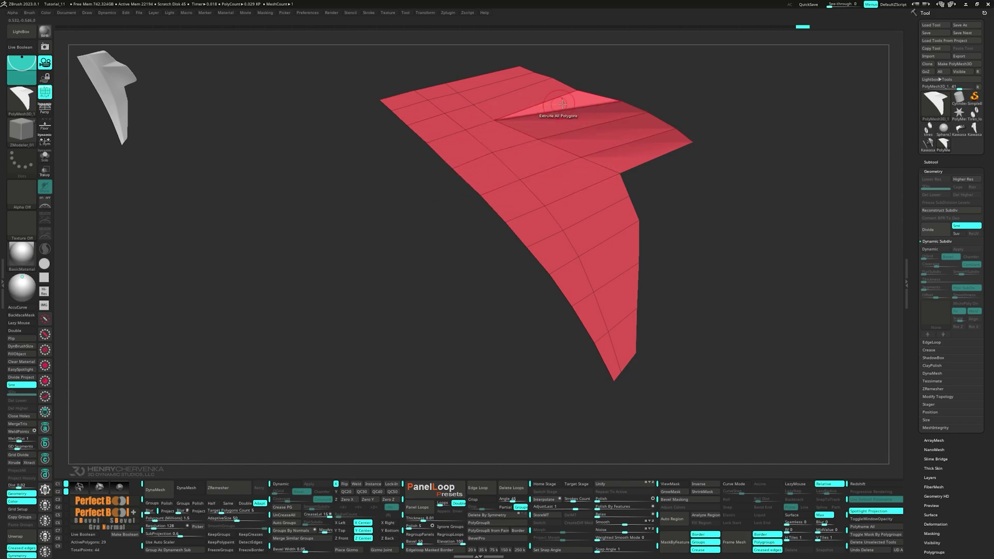
# Step: Insert edge loops lengthwise through the folded flap and through the tail's inner strip
pyautogui.click(577, 130)
pyautogui.hotkey('ctrl', 'z')
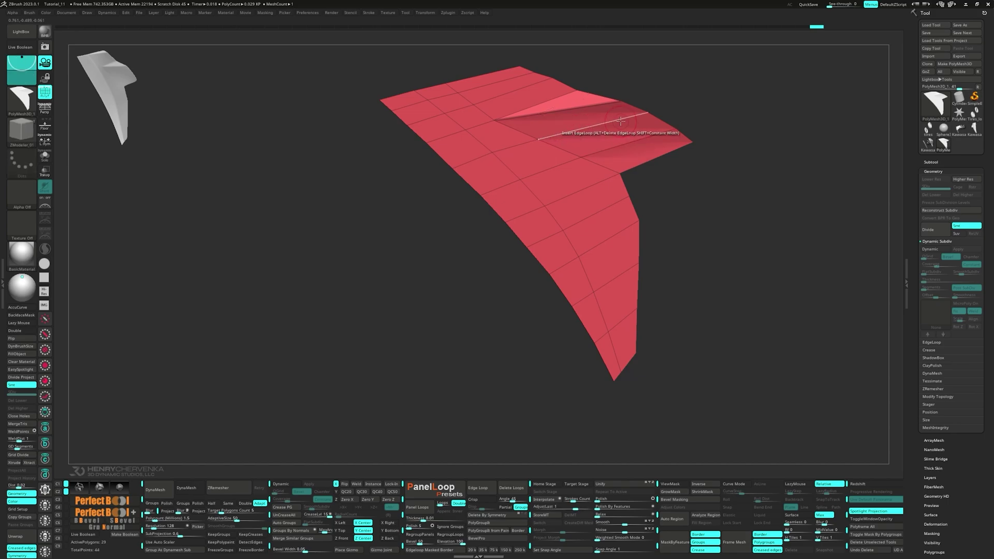
pyautogui.click(618, 121)
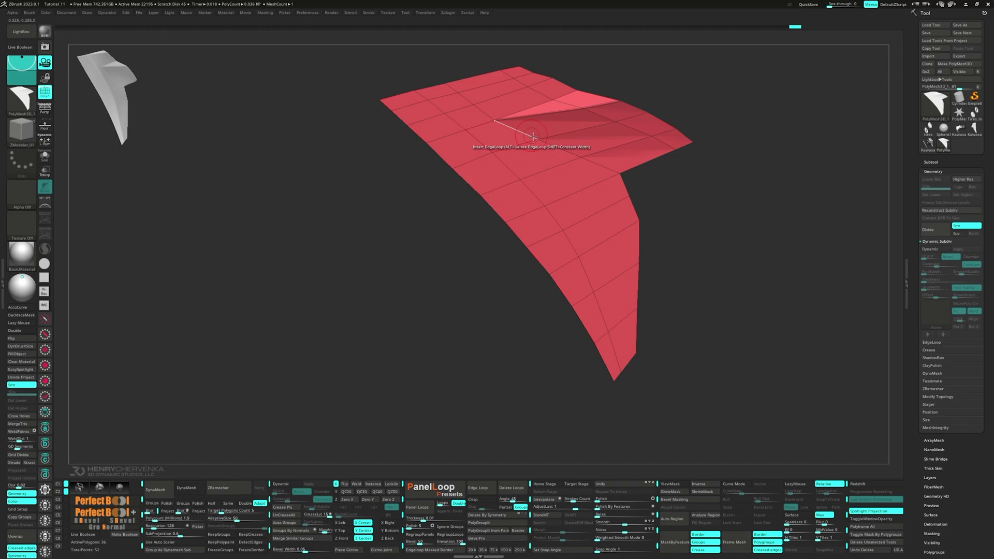
pyautogui.moveTo(554, 113); pyautogui.dragTo(558, 133)
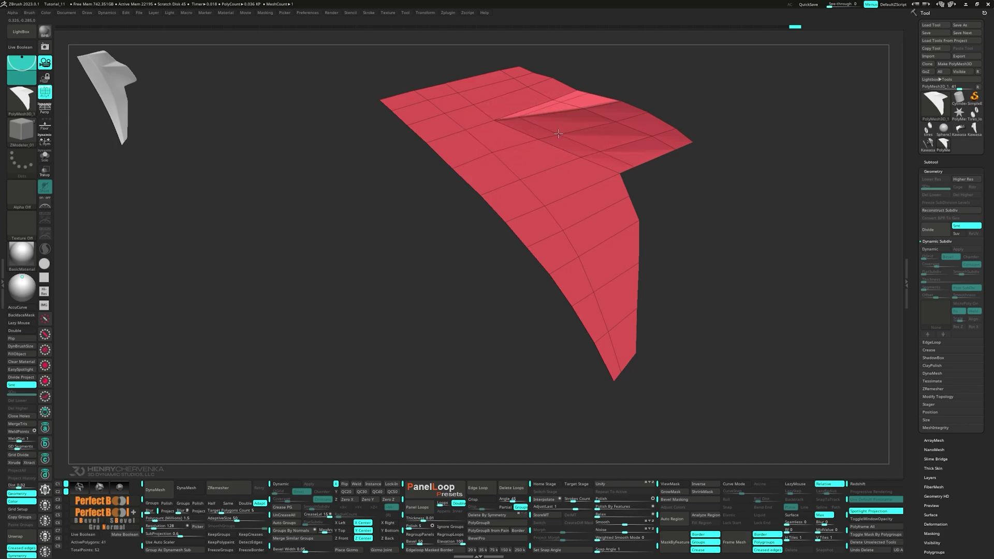
pyautogui.hotkey('ctrl', 'z')
pyautogui.click(596, 125)
pyautogui.moveTo(570, 250); pyautogui.dragTo(570, 258, button='right')
pyautogui.click(606, 241)
# Step: Remove the surplus lengthwise edge segments on the upper section beside the start of the fold
pyautogui.moveTo(518, 147)
pyautogui.keyDown('alt'); pyautogui.mouseDown(button='right')
pyautogui.moveTo(301, 225)
pyautogui.moveTo(285, 208)
pyautogui.mouseUp(button='right'); pyautogui.keyUp('alt')
pyautogui.press('s')
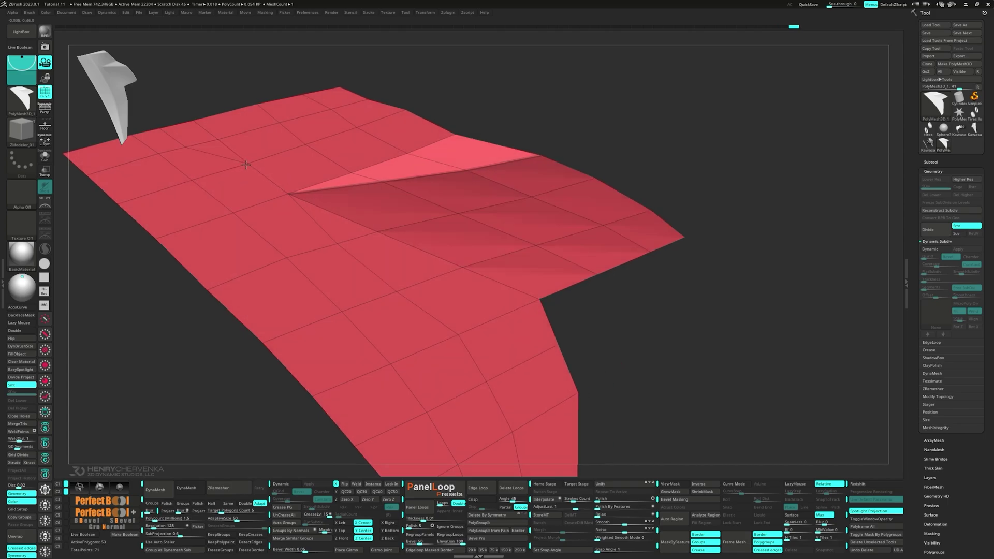
pyautogui.click(218, 137)
pyautogui.click(214, 141)
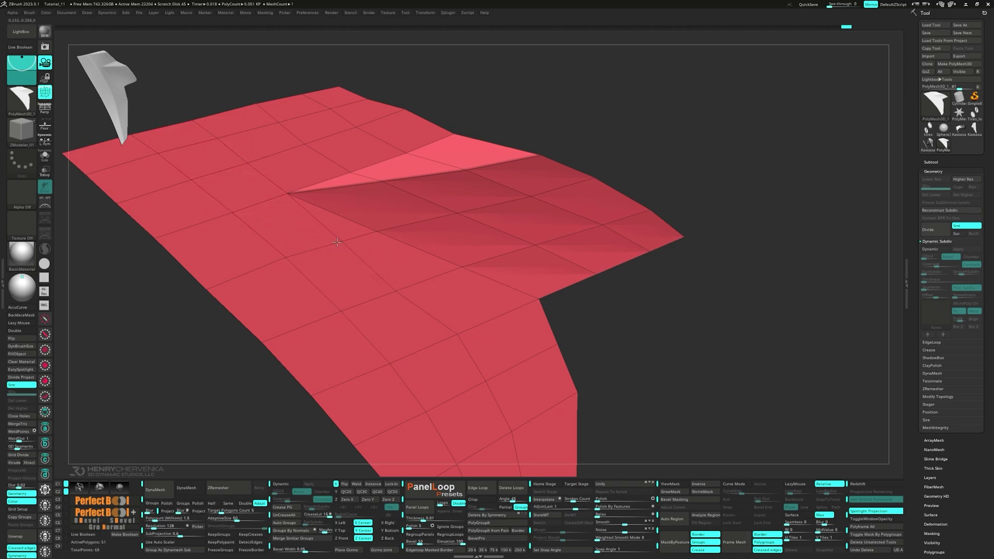
# Step: Mask the whole part except the outer border points of its long curved leading strip
pyautogui.moveTo(337, 242); pyautogui.dragTo(377, 171, button='right')
pyautogui.moveTo(452, 201); pyautogui.dragTo(458, 200)
pyautogui.moveTo(458, 199)
pyautogui.keyDown('ctrl'); pyautogui.mouseDown(button='right')
pyautogui.moveTo(469, 243)
pyautogui.moveTo(399, 214)
pyautogui.mouseUp(button='right'); pyautogui.keyUp('ctrl')
pyautogui.moveTo(192, 141)
pyautogui.keyDown('ctrl'); pyautogui.mouseDown()
pyautogui.moveTo(228, 132)
pyautogui.moveTo(378, 253)
pyautogui.moveTo(440, 352)
pyautogui.moveTo(462, 415)
pyautogui.moveTo(337, 360)
pyautogui.mouseUp(); pyautogui.keyUp('ctrl')
pyautogui.keyDown('ctrl'); pyautogui.click(335, 360); pyautogui.keyUp('ctrl')
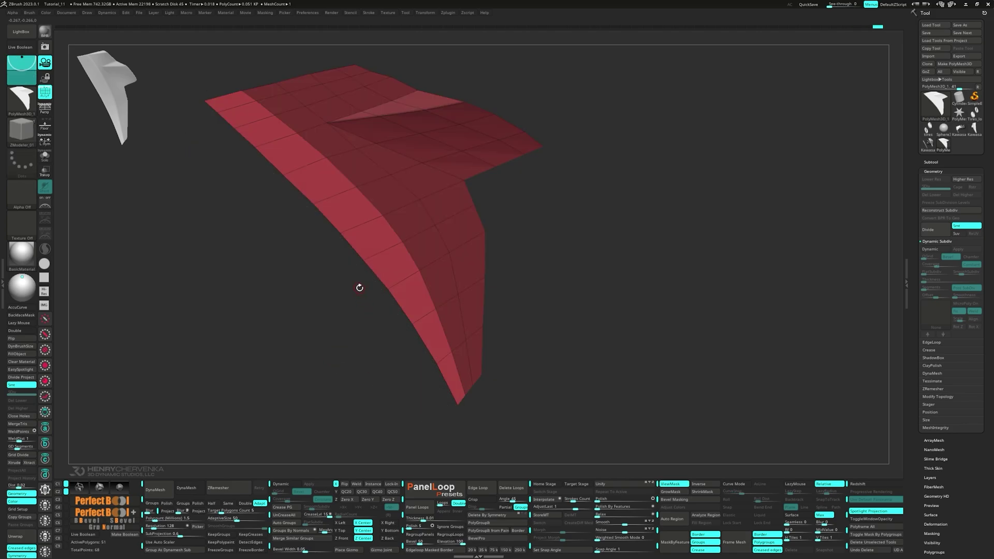
# Step: Align the gizmo with the leading strip, bend its unmasked outer edge out of the plane from a side view, and clear the mask
pyautogui.press('w')
pyautogui.keyDown('alt'); pyautogui.moveTo(396, 206); pyautogui.dragTo(298, 221, button='right'); pyautogui.keyUp('alt')
pyautogui.click(291, 229)
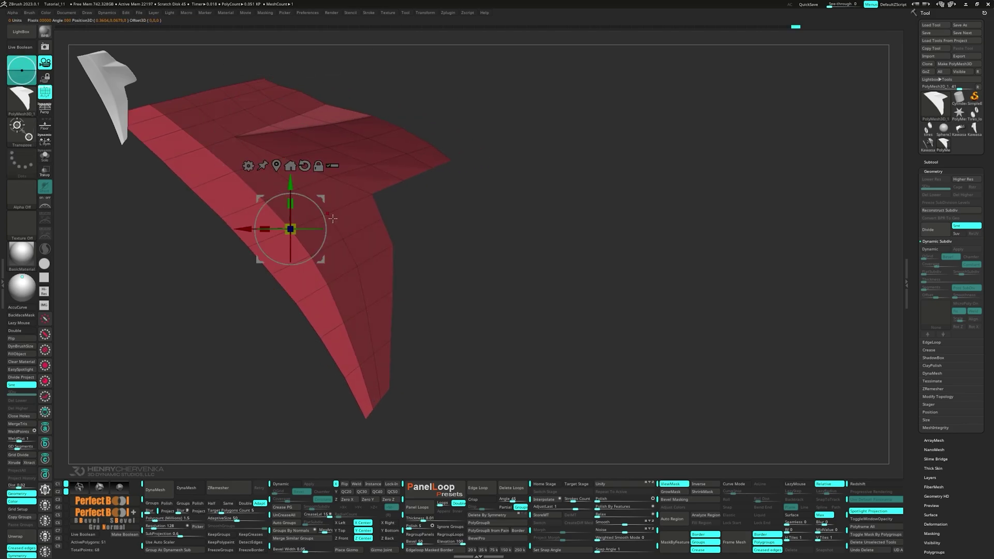
pyautogui.keyDown('alt'); pyautogui.moveTo(310, 259); pyautogui.dragTo(344, 261); pyautogui.keyUp('alt')
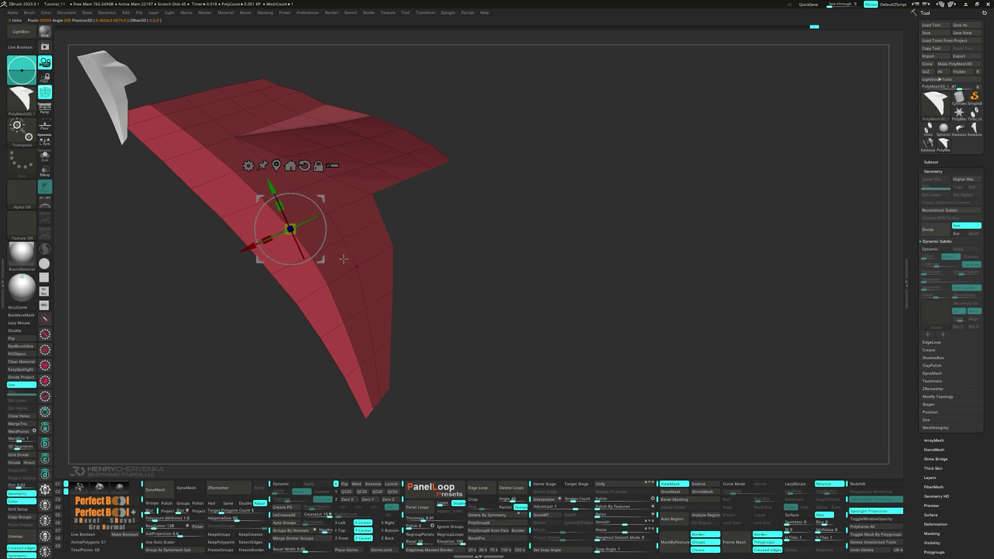
pyautogui.keyDown('shift'); pyautogui.moveTo(344, 260); pyautogui.dragTo(455, 253, button='right'); pyautogui.keyUp('shift')
pyautogui.moveTo(784, 184); pyautogui.dragTo(767, 185)
pyautogui.moveTo(743, 265); pyautogui.dragTo(435, 273, button='right')
pyautogui.keyDown('ctrl'); pyautogui.moveTo(395, 329); pyautogui.dragTo(441, 356); pyautogui.keyUp('ctrl')
# Step: Extrude the edge loop along the part's upper border a short distance outward, extending the surrounding faces
pyautogui.press('q')
pyautogui.moveTo(453, 362); pyautogui.dragTo(483, 360, button='right')
pyautogui.press('space')
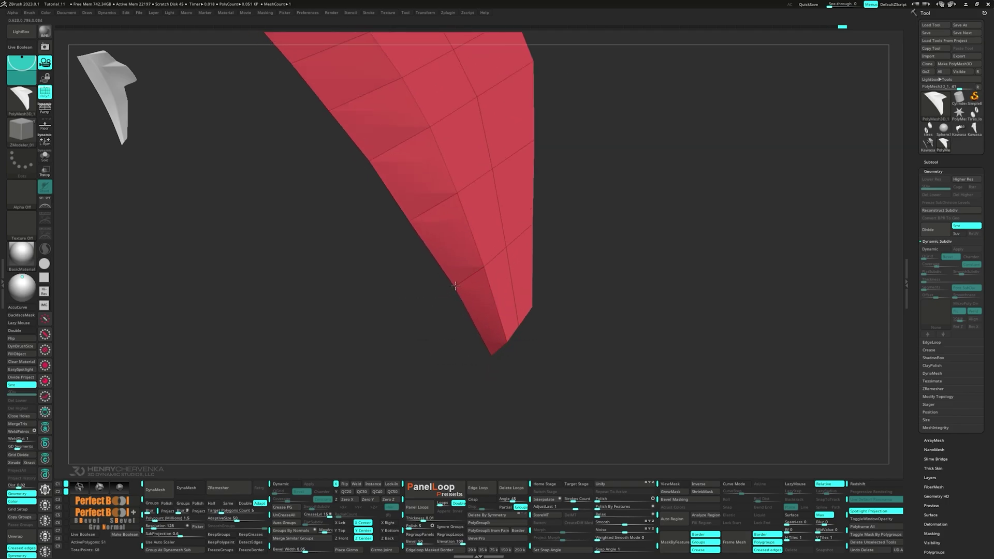
pyautogui.moveTo(412, 221); pyautogui.dragTo(388, 150, button='right')
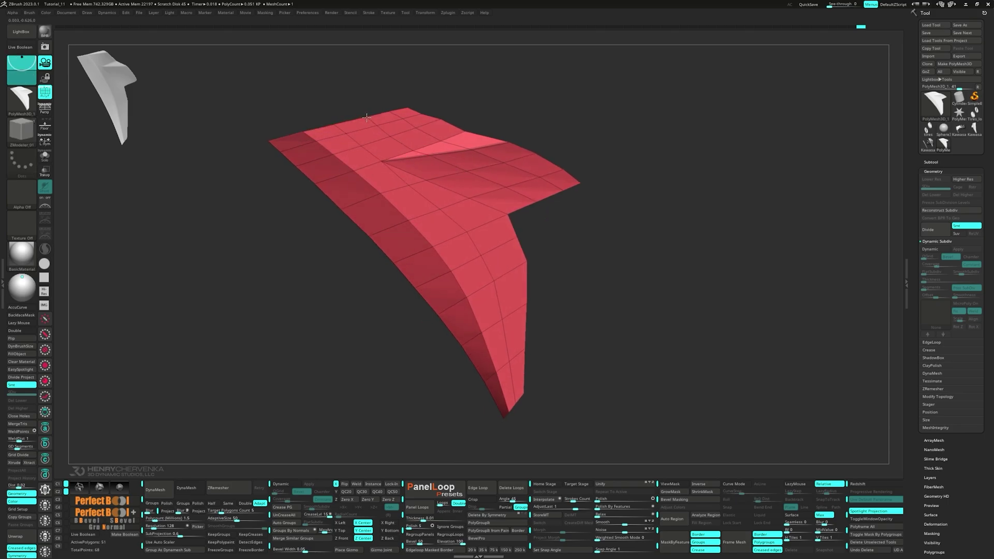
pyautogui.press('space')
pyautogui.click(262, 198)
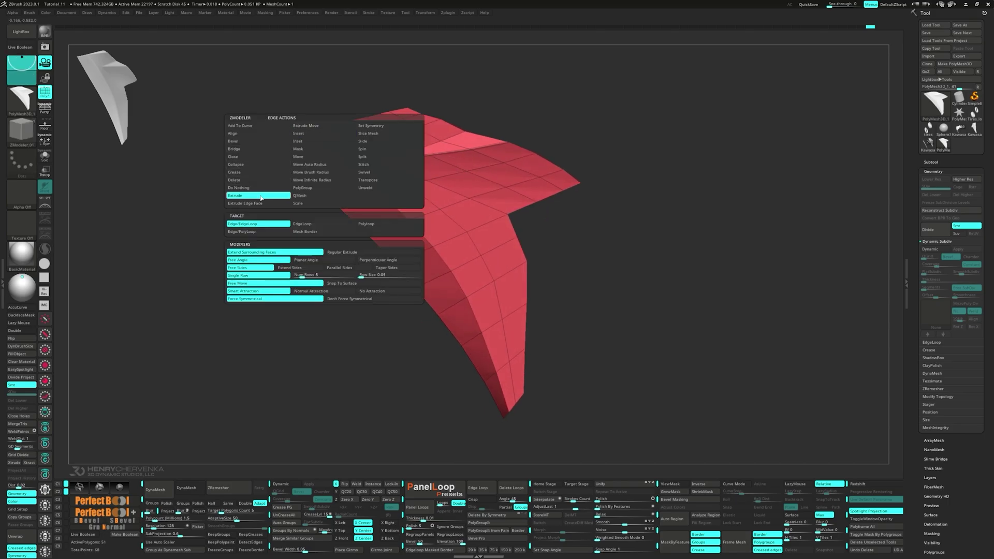
pyautogui.moveTo(322, 125); pyautogui.dragTo(320, 125)
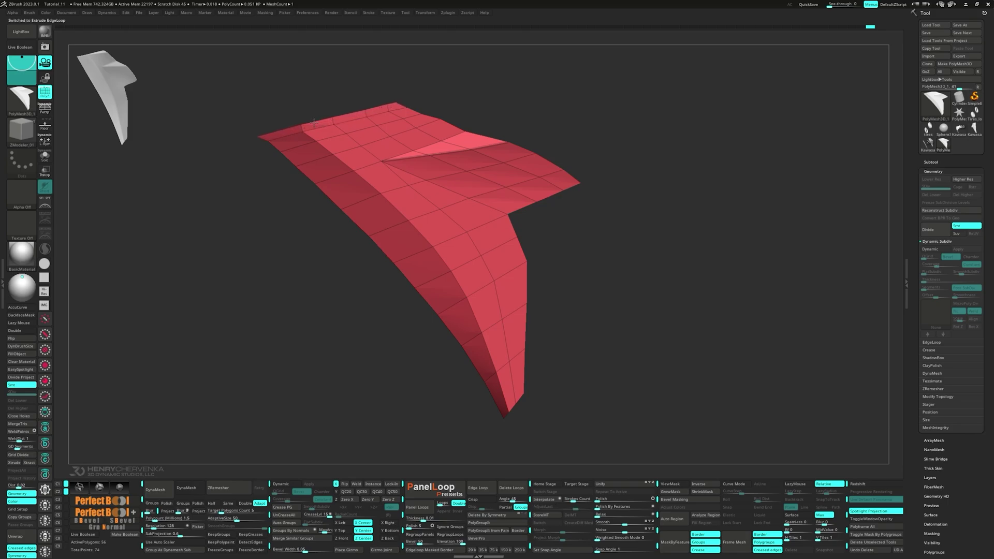
# Step: Collapse the edges of the new border strip over the bent leading strip so it tapers into the leading strip
pyautogui.keyDown('ctrl'); pyautogui.moveTo(443, 115); pyautogui.dragTo(357, 173, button='right'); pyautogui.keyUp('ctrl')
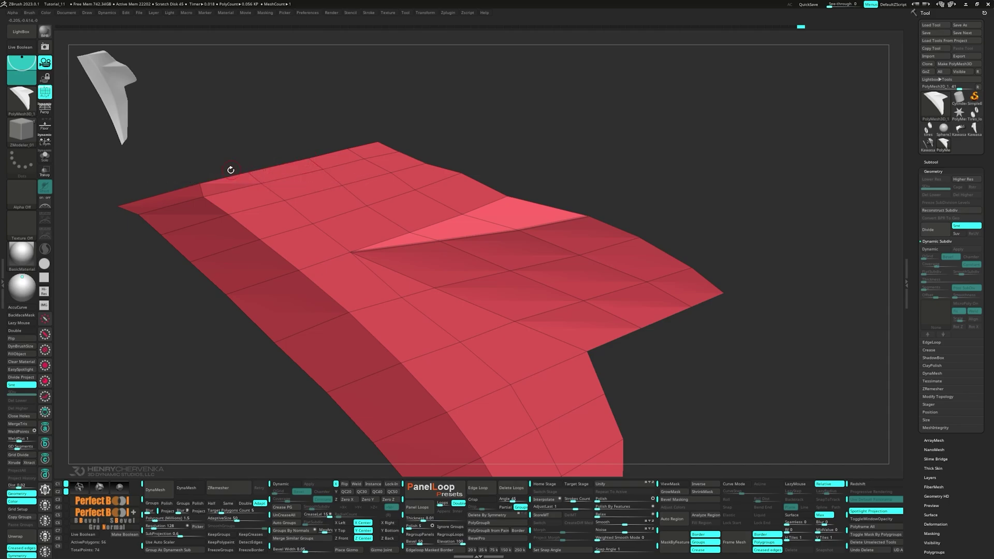
pyautogui.press('space')
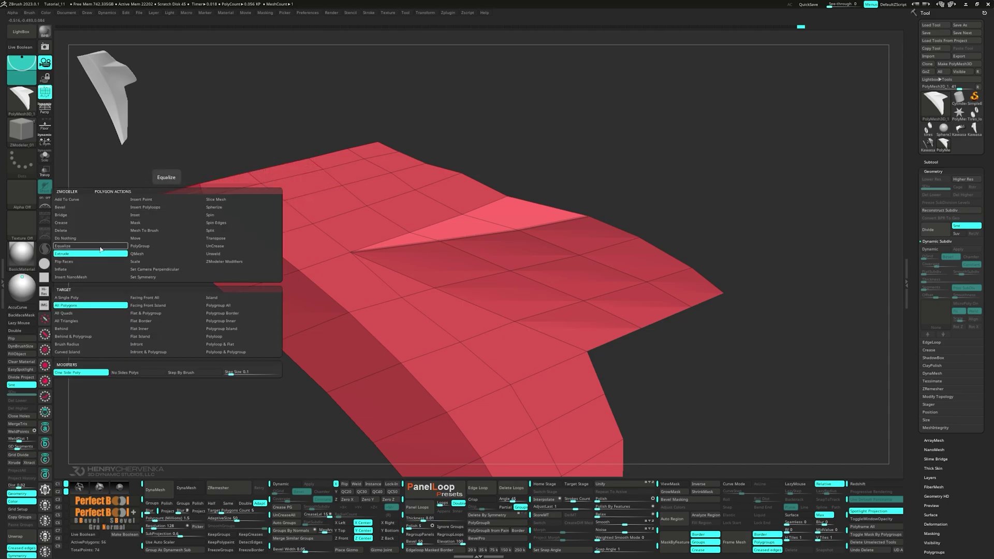
pyautogui.moveTo(112, 271)
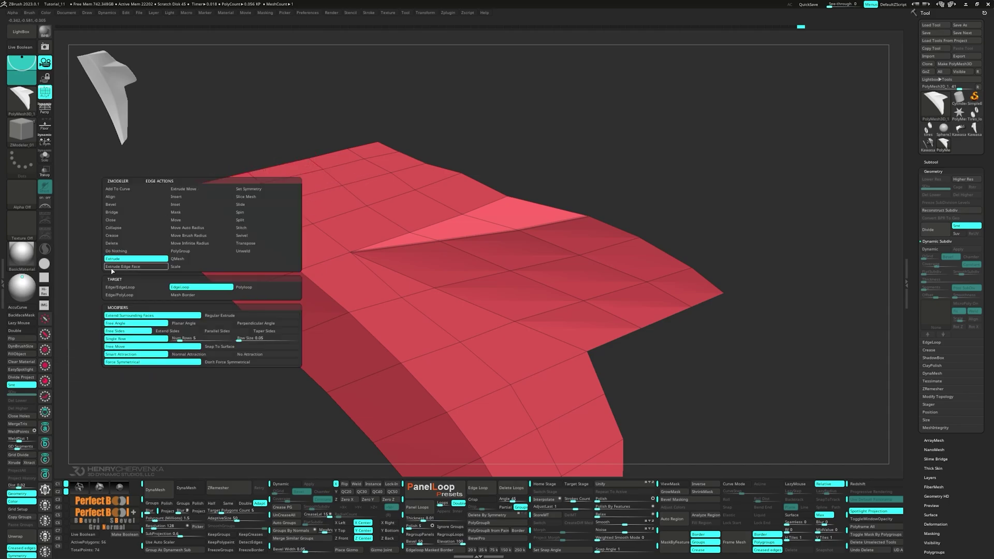
pyautogui.click(124, 229)
pyautogui.click(122, 207)
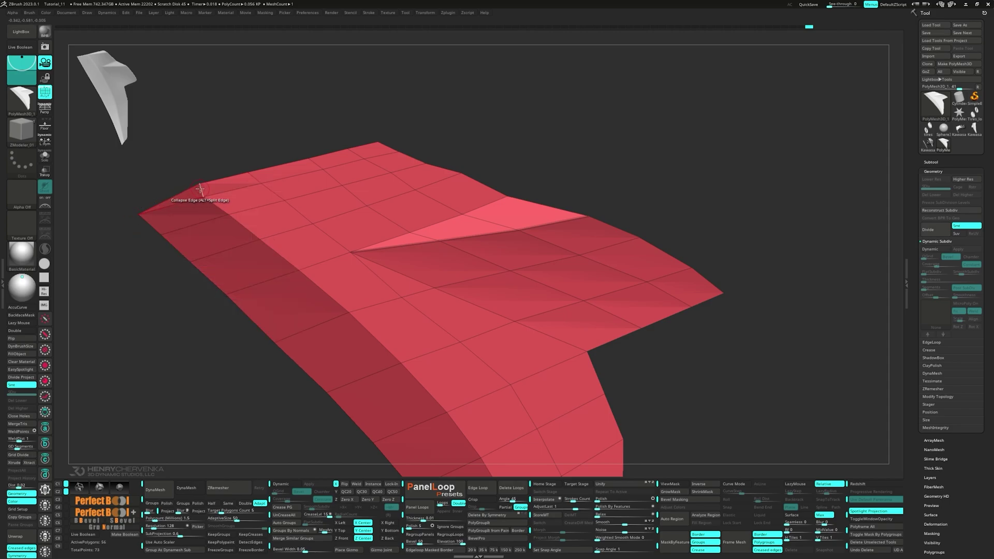
pyautogui.click(200, 189)
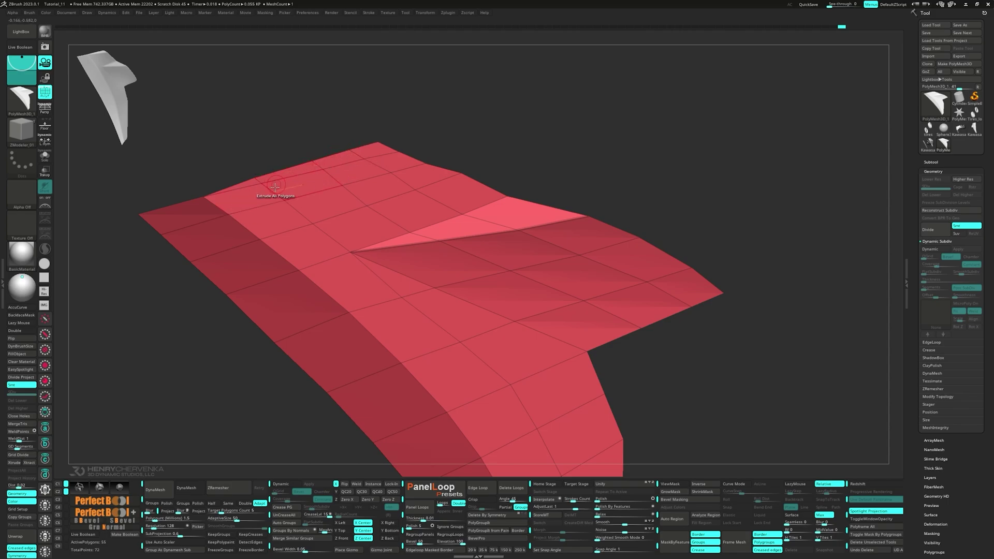
# Step: Mask the whole part except the outer points of the new upper border strip
pyautogui.keyDown('alt'); pyautogui.moveTo(279, 180); pyautogui.dragTo(212, 207, button='right'); pyautogui.keyUp('alt')
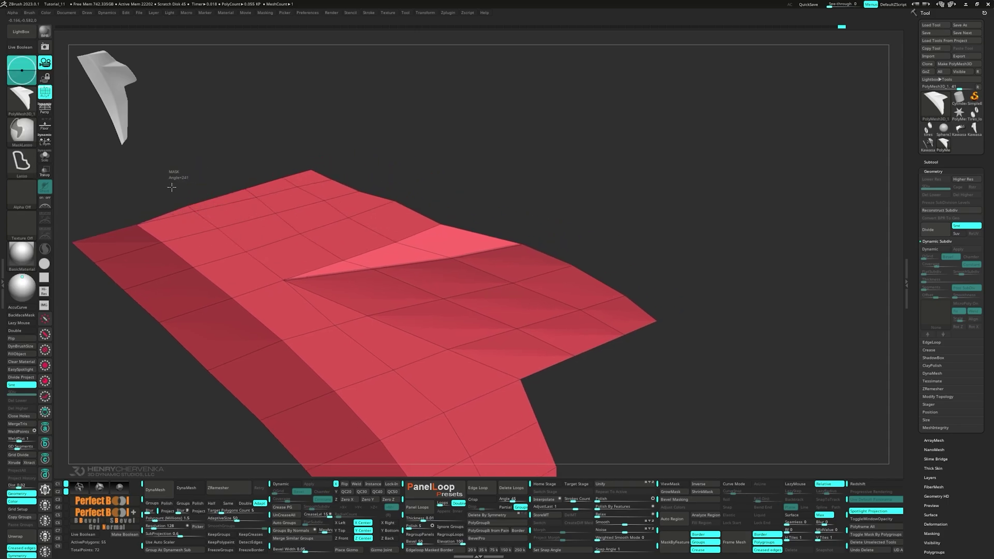
pyautogui.moveTo(194, 207)
pyautogui.keyDown('ctrl'); pyautogui.mouseDown()
pyautogui.moveTo(256, 182)
pyautogui.moveTo(260, 155)
pyautogui.mouseUp(); pyautogui.keyUp('ctrl')
pyautogui.keyDown('ctrl'); pyautogui.click(260, 151); pyautogui.keyUp('ctrl')
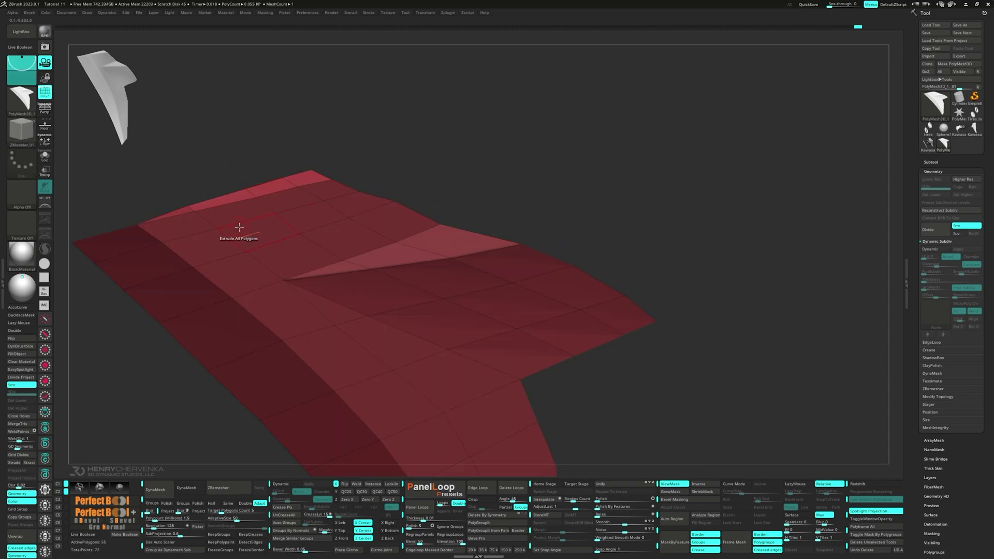
# Step: Align the gizmo with the upper border, bend the unmasked border points out of the surface, and clear the mask
pyautogui.press('w')
pyautogui.moveTo(241, 224); pyautogui.dragTo(281, 213, button='right')
pyautogui.keyDown('alt'); pyautogui.click(273, 215); pyautogui.keyUp('alt')
pyautogui.keyDown('alt'); pyautogui.moveTo(292, 213); pyautogui.dragTo(345, 213); pyautogui.keyUp('alt')
pyautogui.moveTo(332, 263); pyautogui.dragTo(268, 283, button='right')
pyautogui.keyDown('ctrl'); pyautogui.moveTo(187, 193); pyautogui.dragTo(195, 200); pyautogui.keyUp('ctrl')
pyautogui.press('q')
pyautogui.keyDown('ctrl'); pyautogui.moveTo(223, 220); pyautogui.dragTo(209, 221, button='right'); pyautogui.keyUp('ctrl')
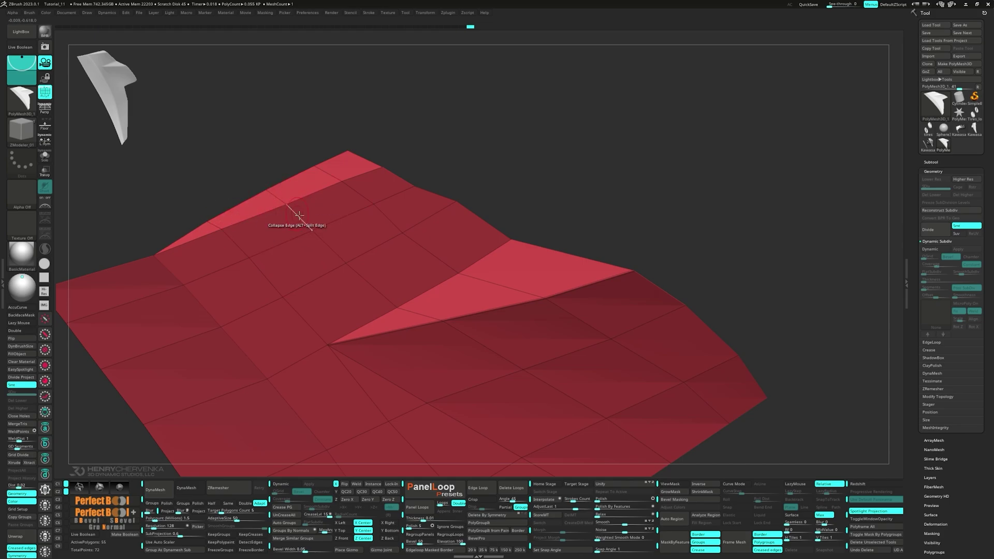
# Step: Extrude all polygons to give the part a thin wall thickness, and flip the normals
pyautogui.keyDown('ctrl'); pyautogui.moveTo(299, 215); pyautogui.dragTo(262, 193, button='right'); pyautogui.keyUp('ctrl')
pyautogui.press('space')
pyautogui.moveTo(262, 192); pyautogui.dragTo(263, 192)
pyautogui.moveTo(262, 192); pyautogui.dragTo(257, 194, button='right')
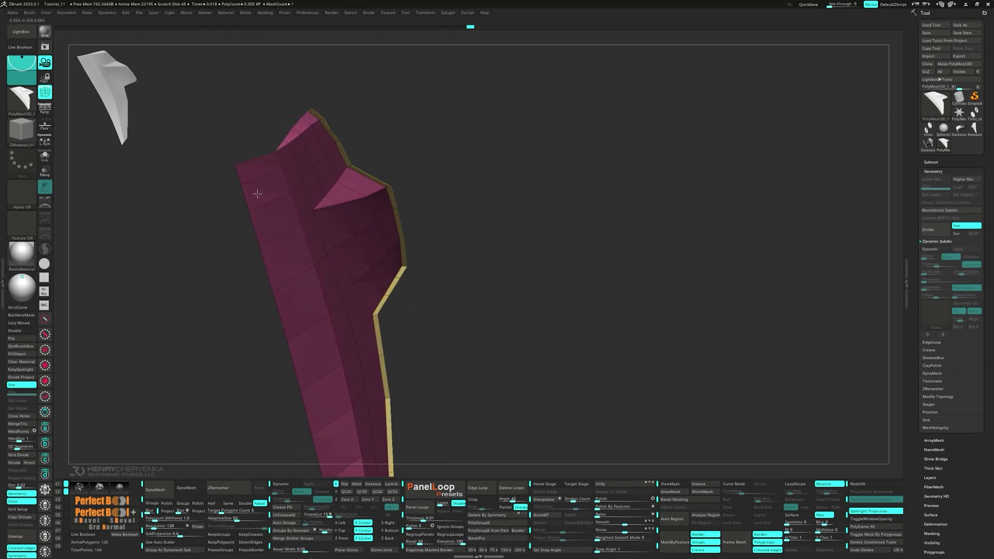
pyautogui.moveTo(259, 193); pyautogui.dragTo(259, 194)
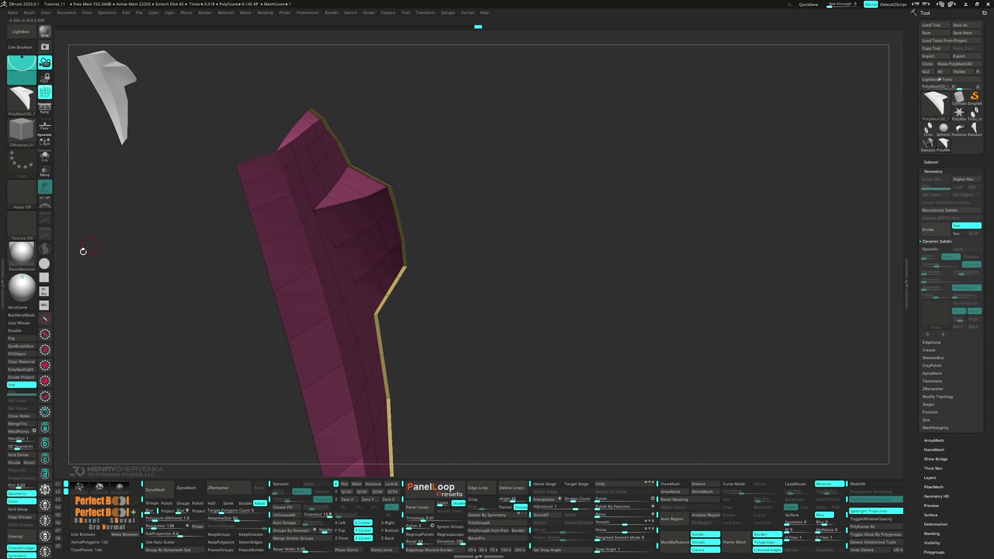
pyautogui.click(29, 339)
# Step: Crease partial edge loops along the thickened part's rim, and turn on dynamic subdivision to smooth the part
pyautogui.moveTo(284, 182); pyautogui.dragTo(279, 214, button='right')
pyautogui.press('space')
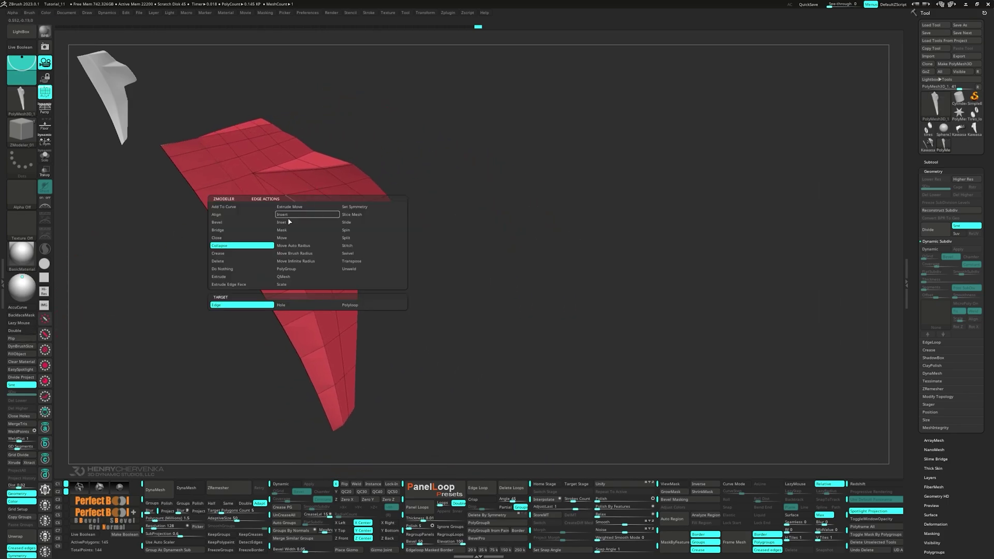
pyautogui.click(230, 254)
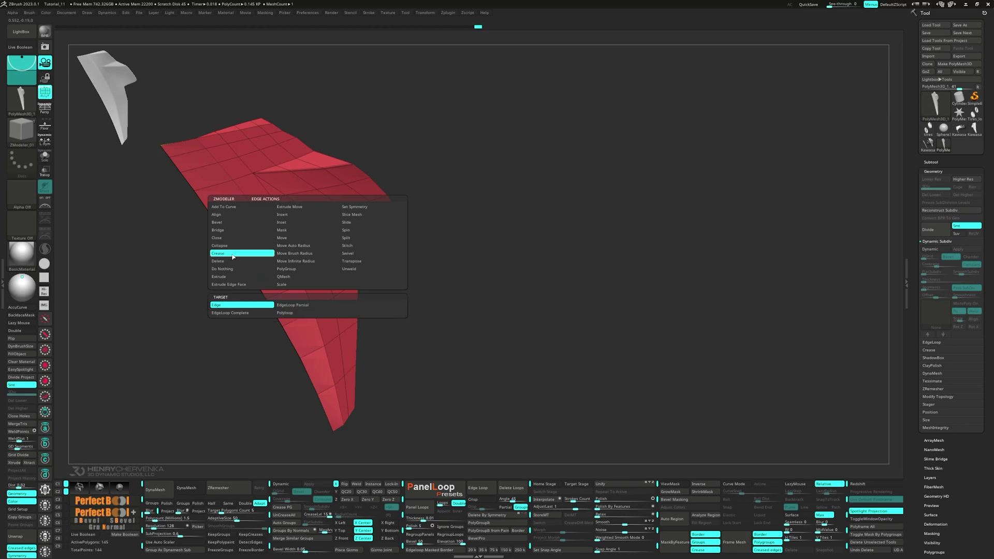
pyautogui.click(286, 306)
pyautogui.moveTo(286, 292); pyautogui.dragTo(296, 206, button='right')
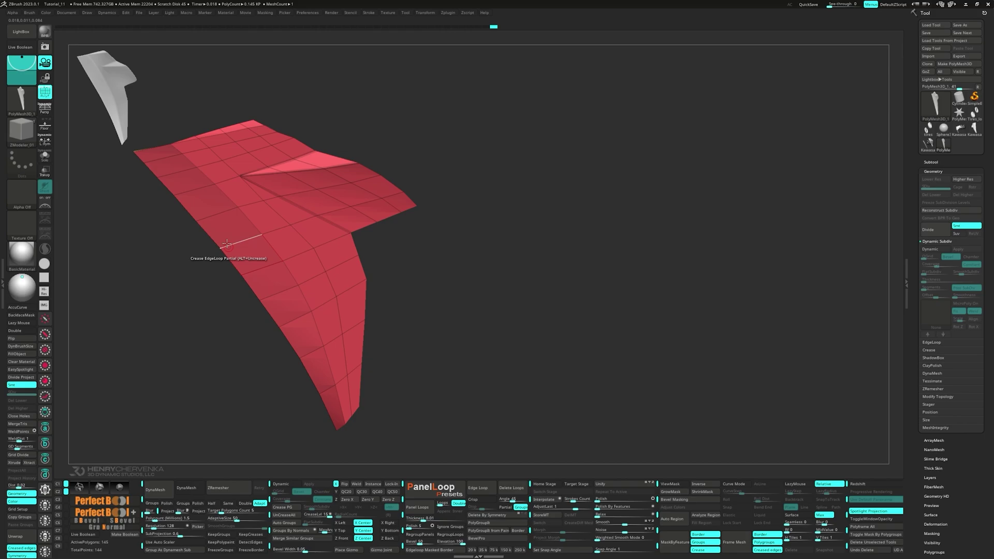
pyautogui.moveTo(227, 243); pyautogui.dragTo(316, 325, button='right')
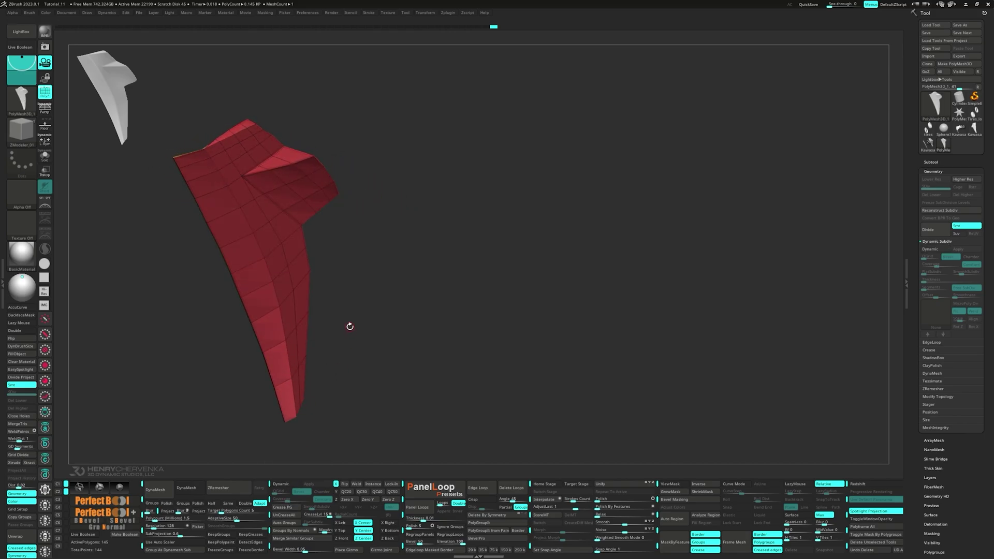
pyautogui.press('d')
pyautogui.moveTo(240, 176); pyautogui.dragTo(260, 176)
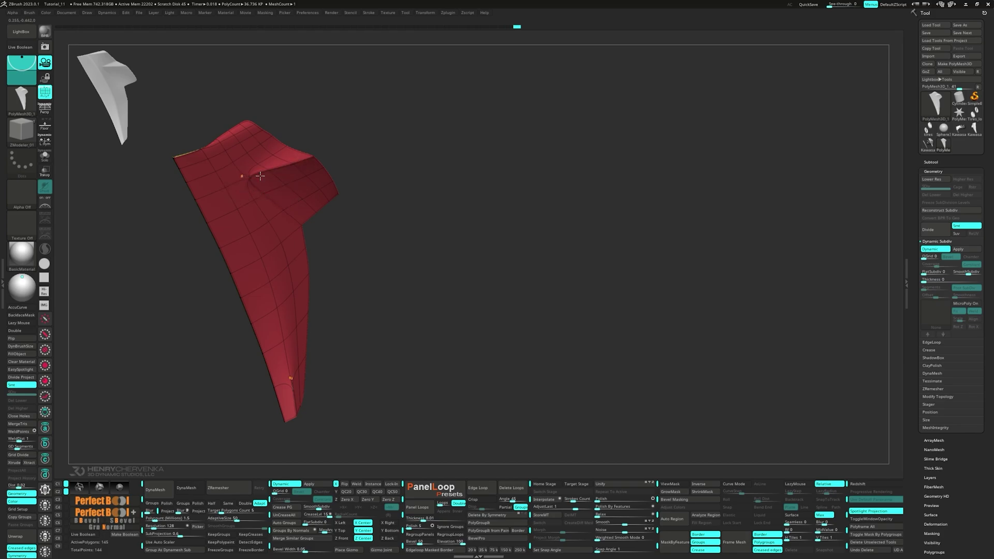
# Step: Switch the edge action to Slide and adjust the edges at the tail tip, checking the tip with dynamic subdivision
pyautogui.moveTo(331, 252); pyautogui.dragTo(309, 215)
pyautogui.keyDown('alt'); pyautogui.moveTo(392, 212); pyautogui.dragTo(336, 245); pyautogui.keyUp('alt')
pyautogui.keyDown('alt'); pyautogui.moveTo(81, 425); pyautogui.dragTo(308, 415); pyautogui.keyUp('alt')
pyautogui.moveTo(239, 414); pyautogui.dragTo(257, 342, button='right')
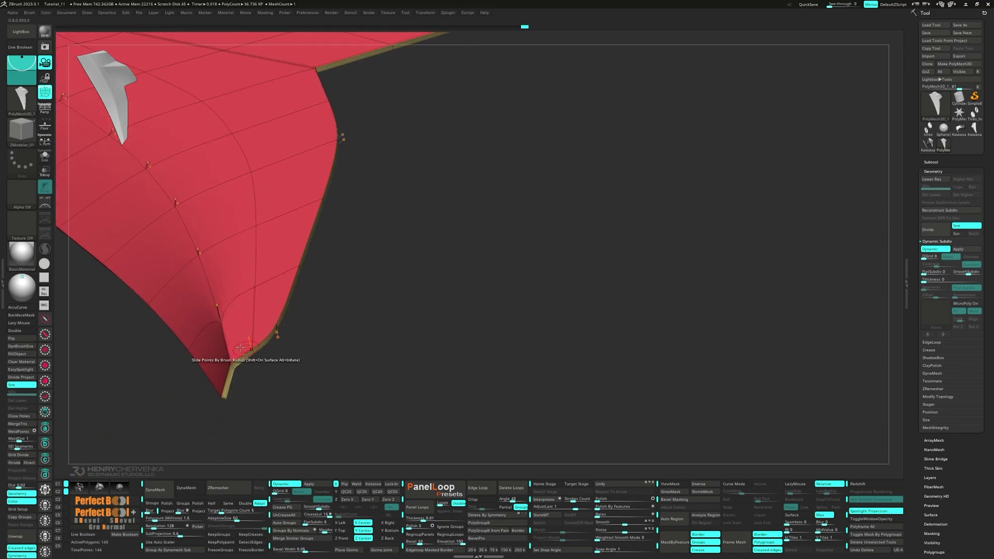
pyautogui.click(240, 347)
pyautogui.press('shift')
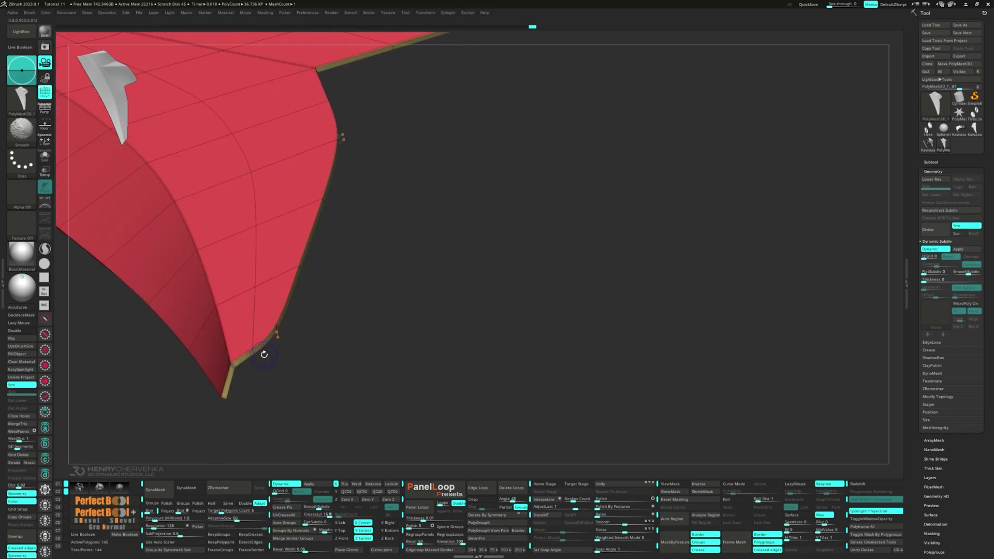
pyautogui.hotkey('shift', 'd')
pyautogui.press('space')
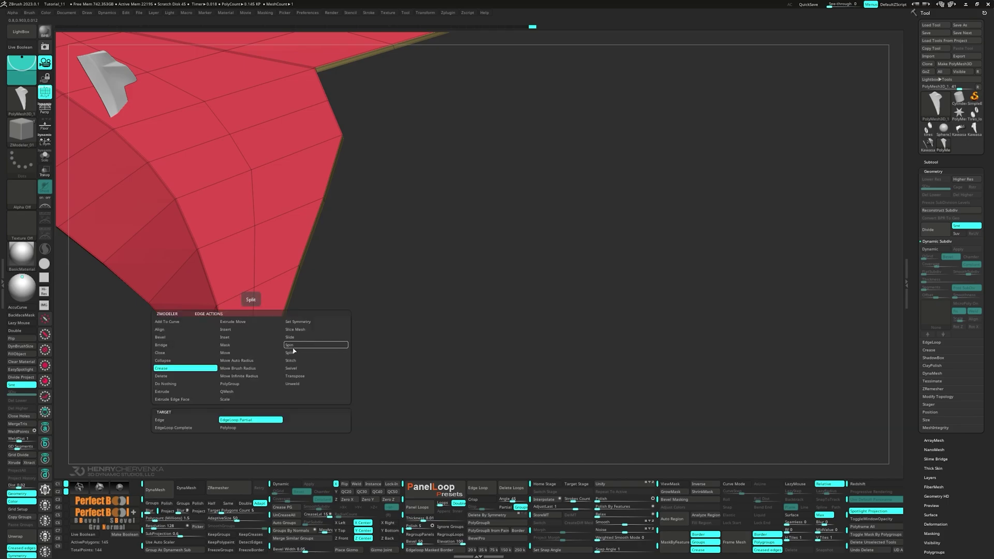
pyautogui.click(294, 338)
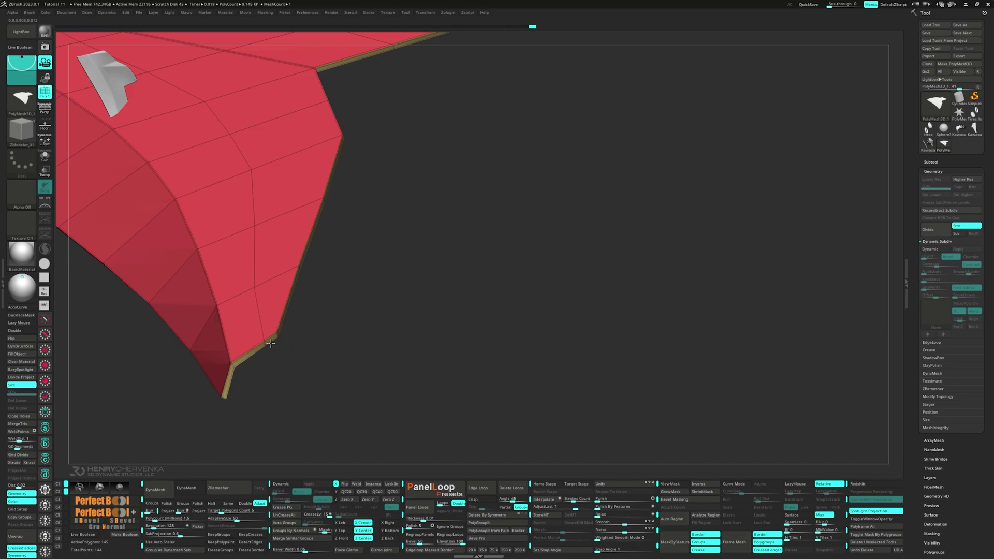
pyautogui.press('d')
pyautogui.moveTo(287, 345); pyautogui.dragTo(272, 360, button='right')
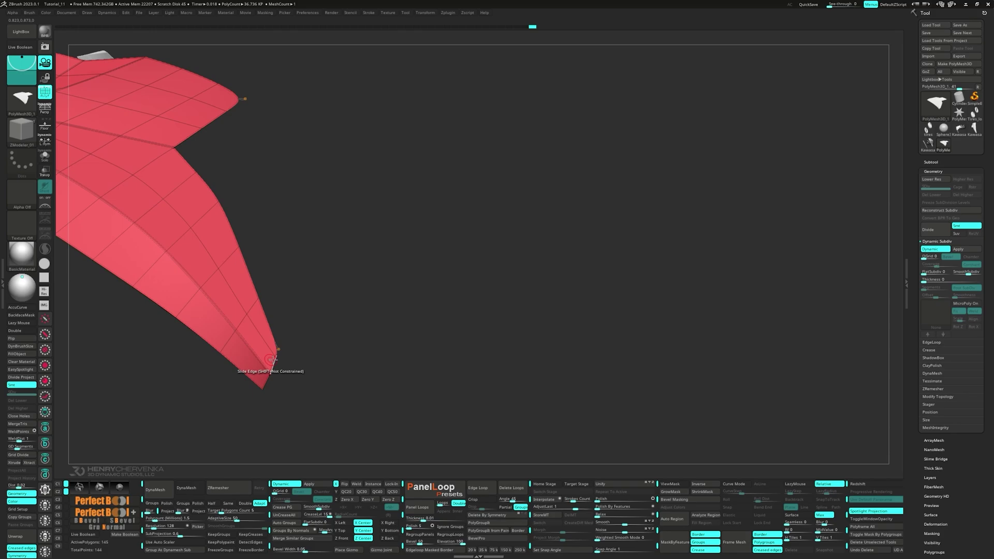
# Step: Set the crease level to 2 to soften the part's creased edges
pyautogui.press('Return')
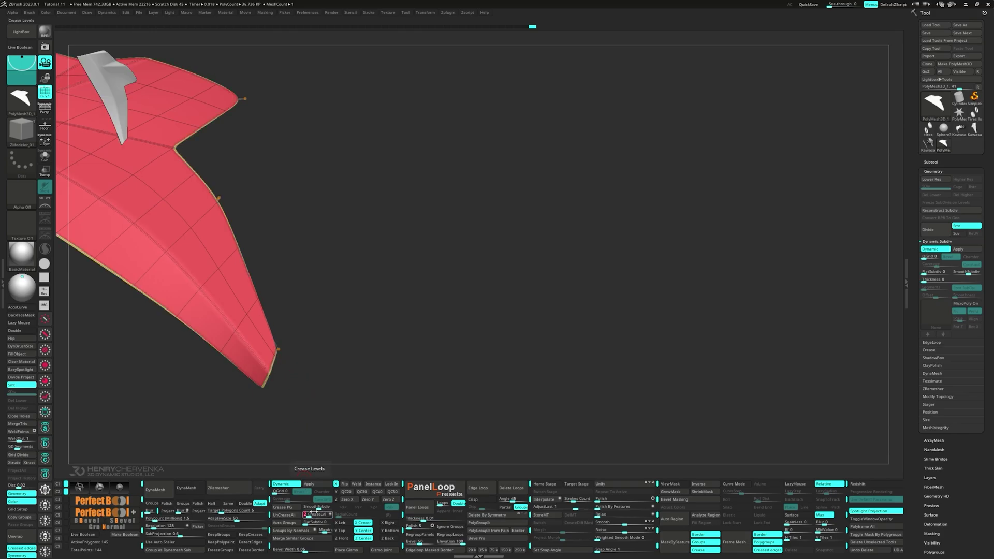
pyautogui.keyDown('ctrl'); pyautogui.moveTo(307, 391); pyautogui.dragTo(309, 353, button='right'); pyautogui.keyUp('ctrl')
pyautogui.keyDown('alt'); pyautogui.moveTo(217, 259); pyautogui.dragTo(295, 329, button='right'); pyautogui.keyUp('alt')
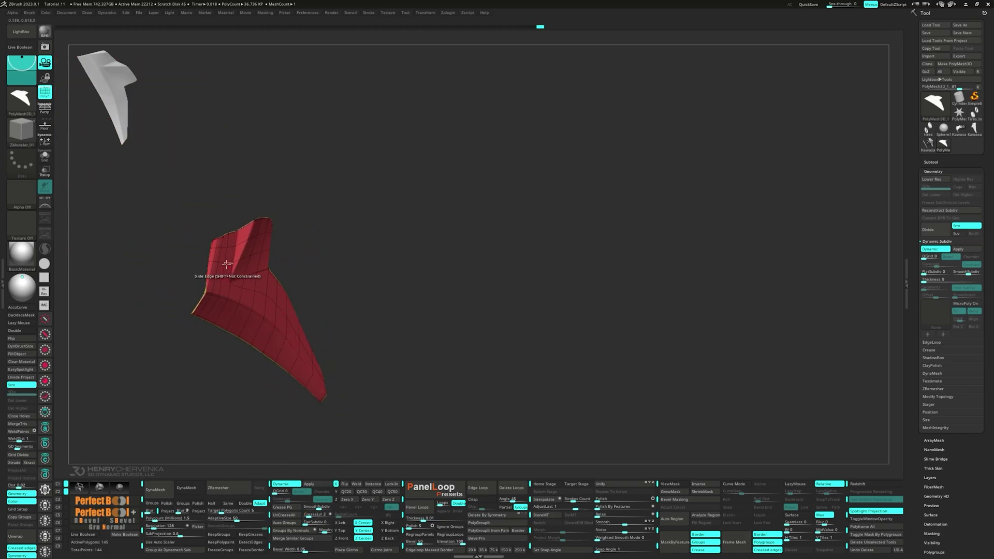
pyautogui.scroll(3, 227, 264)
# Step: Crease the partial edge loops around the raised fold, including on the back of the part
pyautogui.press('space')
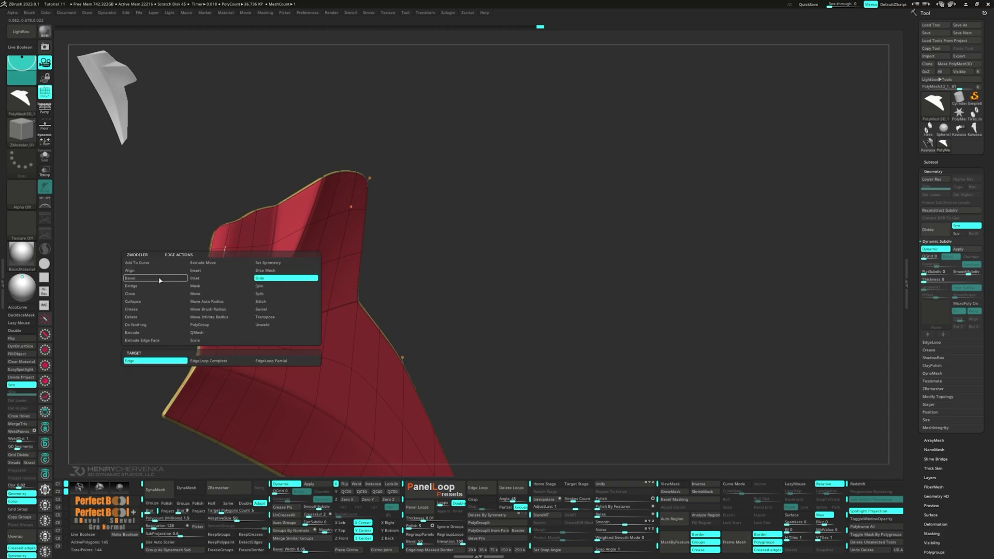
pyautogui.click(154, 309)
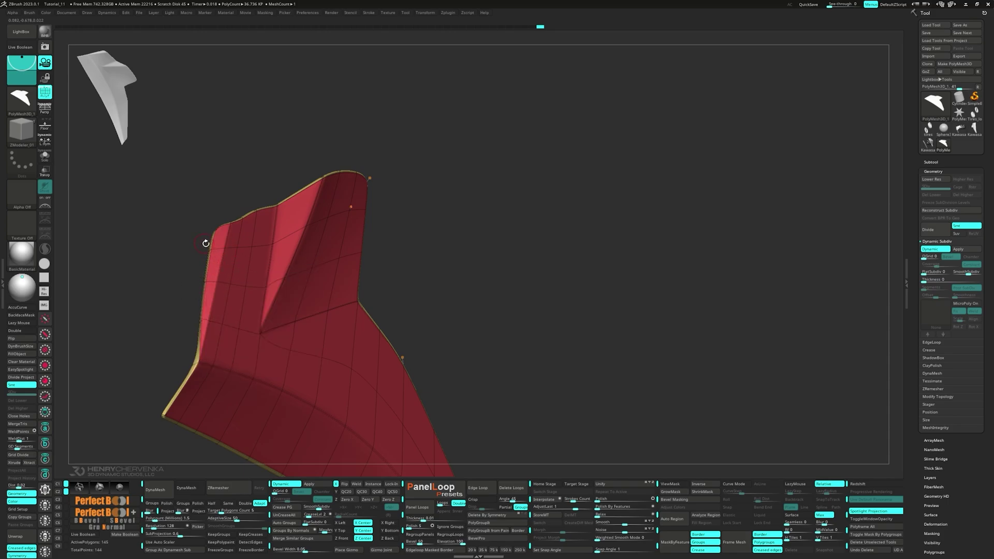
pyautogui.moveTo(206, 243); pyautogui.dragTo(215, 263)
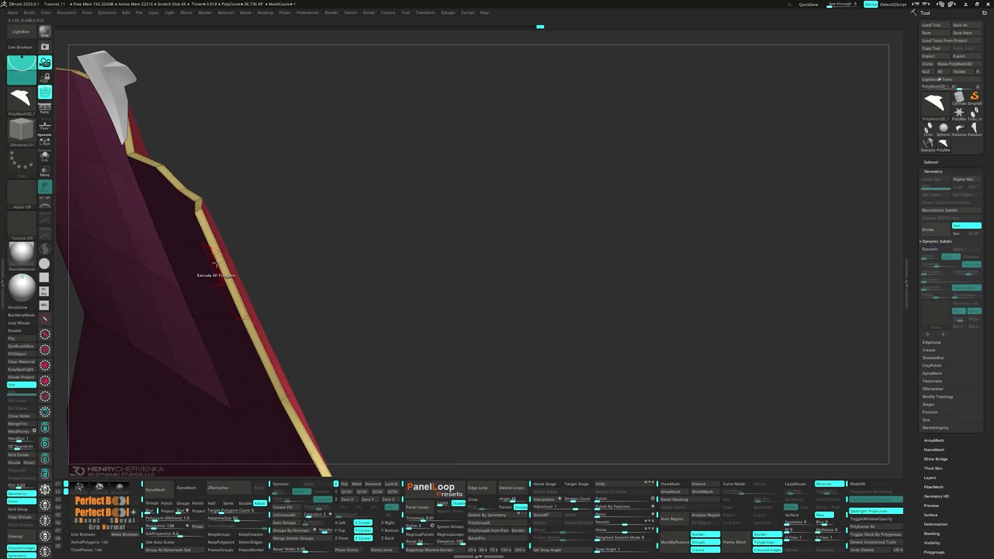
pyautogui.moveTo(265, 232); pyautogui.dragTo(242, 270)
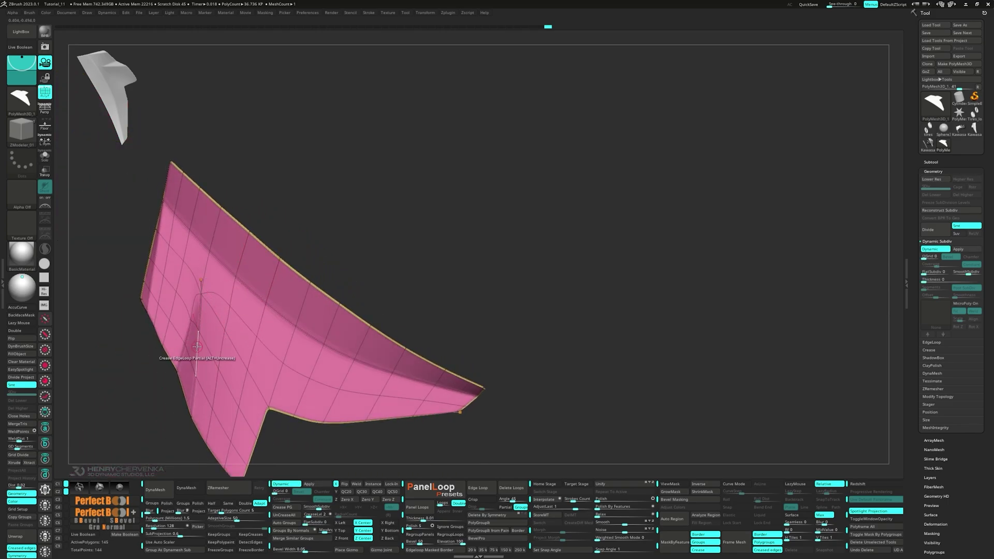
pyautogui.moveTo(197, 347); pyautogui.dragTo(226, 339)
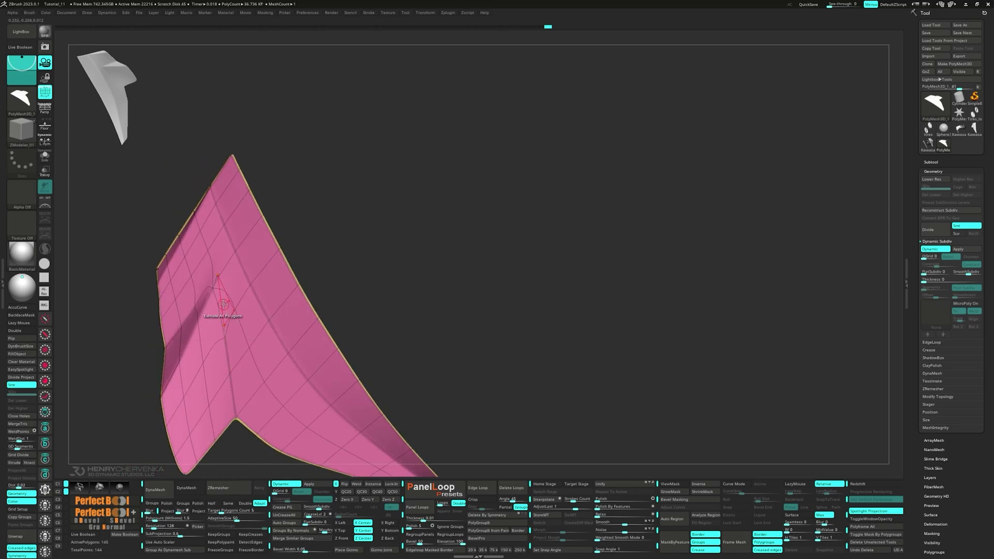
pyautogui.moveTo(223, 304); pyautogui.dragTo(227, 307, button='right')
pyautogui.moveTo(224, 326); pyautogui.dragTo(217, 276)
pyautogui.moveTo(228, 287)
pyautogui.mouseDown(button='right')
pyautogui.moveTo(266, 287)
pyautogui.moveTo(249, 287)
pyautogui.mouseUp(button='right')
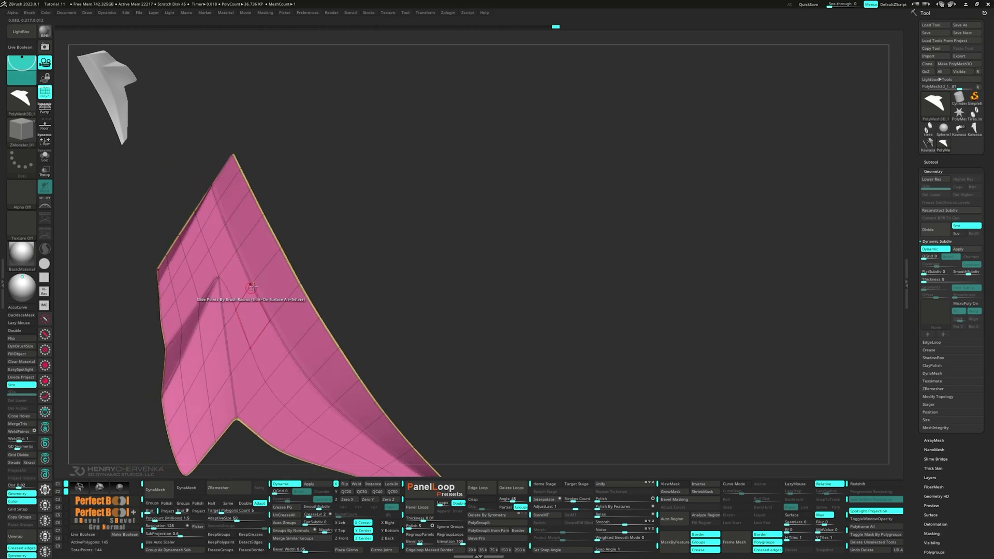
# Step: Examine the part's shape with the polyframe and dynamic subdivision switched on and off
pyautogui.moveTo(252, 286); pyautogui.dragTo(381, 317)
pyautogui.hotkey('shift', 'f')
pyautogui.hotkey('shift', 'f')
pyautogui.hotkey('shift', 'd')
pyautogui.press('space')
pyautogui.click(332, 265)
pyautogui.press('d')
pyautogui.hotkey('shift', 'f')
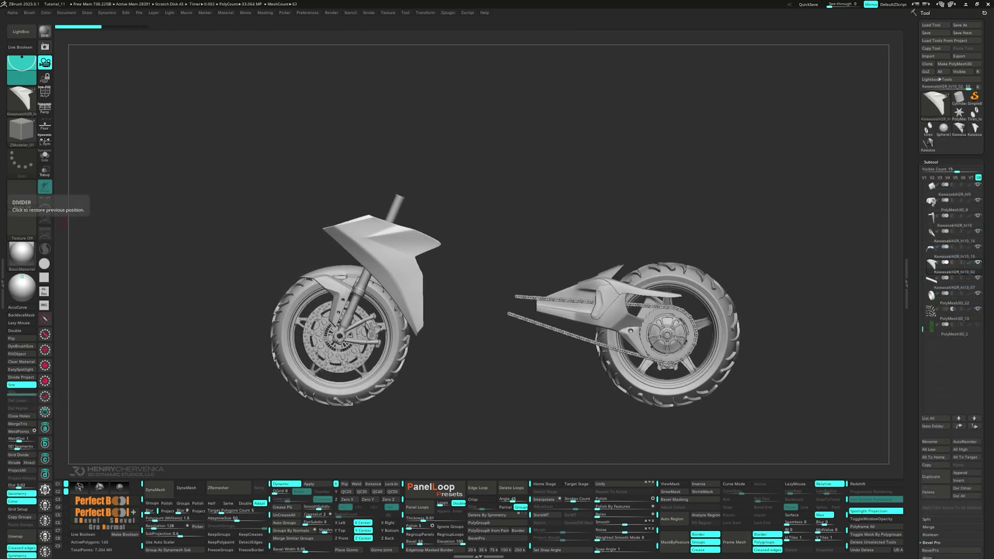
# Step: Examine the fairing part within the motorcycle assembly from the side and the front
pyautogui.moveTo(434, 228); pyautogui.dragTo(457, 222)
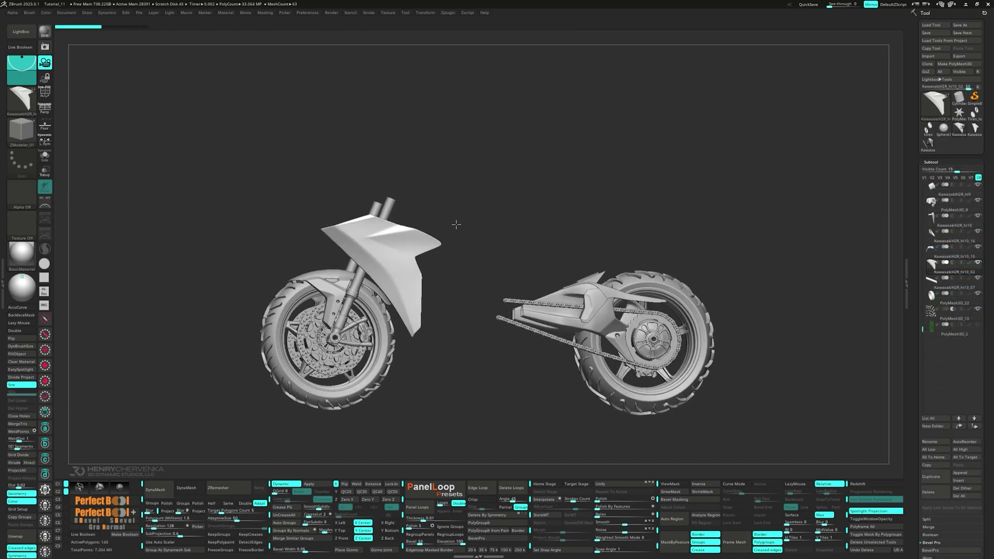
pyautogui.moveTo(440, 309); pyautogui.dragTo(395, 262)
pyautogui.moveTo(437, 299); pyautogui.dragTo(368, 245)
pyautogui.moveTo(430, 353); pyautogui.dragTo(426, 322)
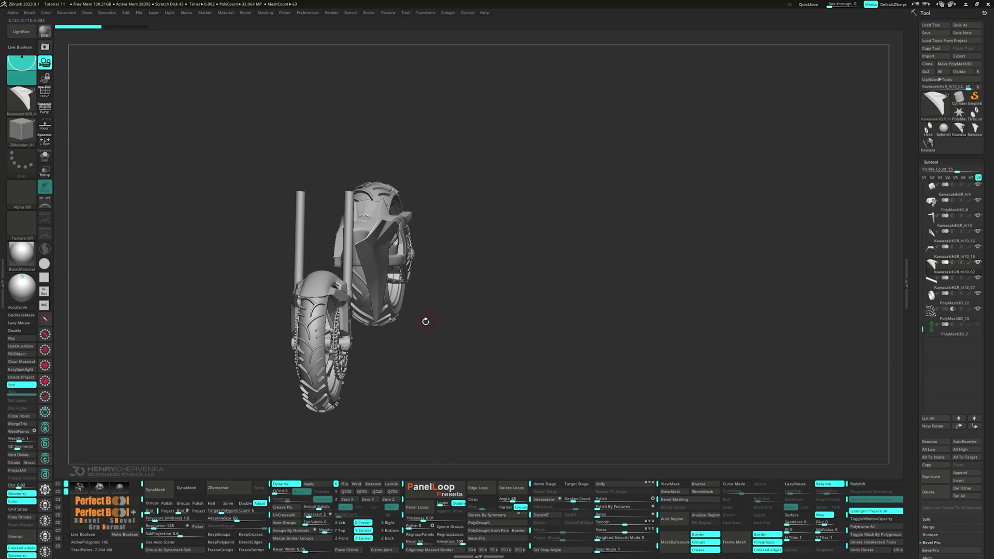
# Step: Mirror the fairing part across the X axis as an instance on the opposite side of the front wheel
pyautogui.click(374, 485)
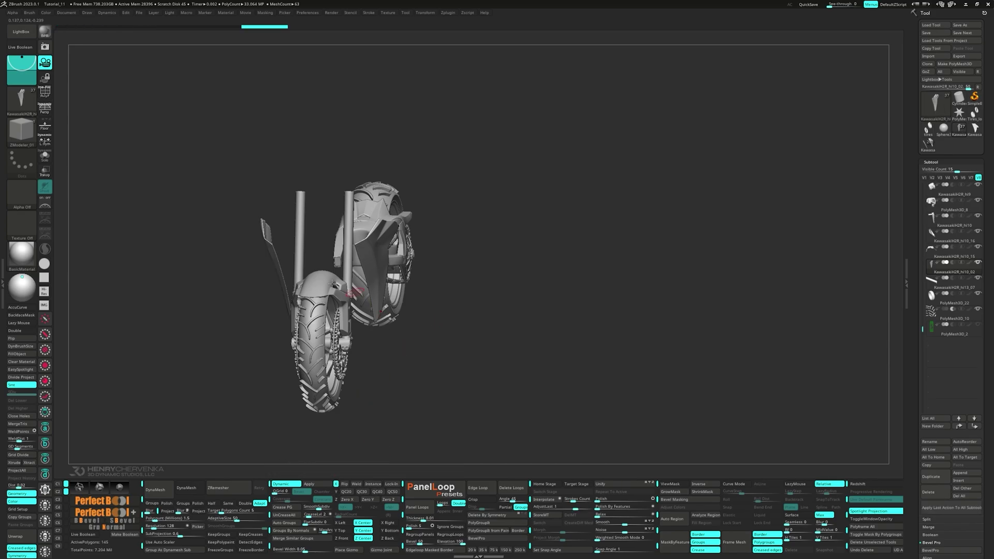
pyautogui.moveTo(406, 360); pyautogui.dragTo(474, 348)
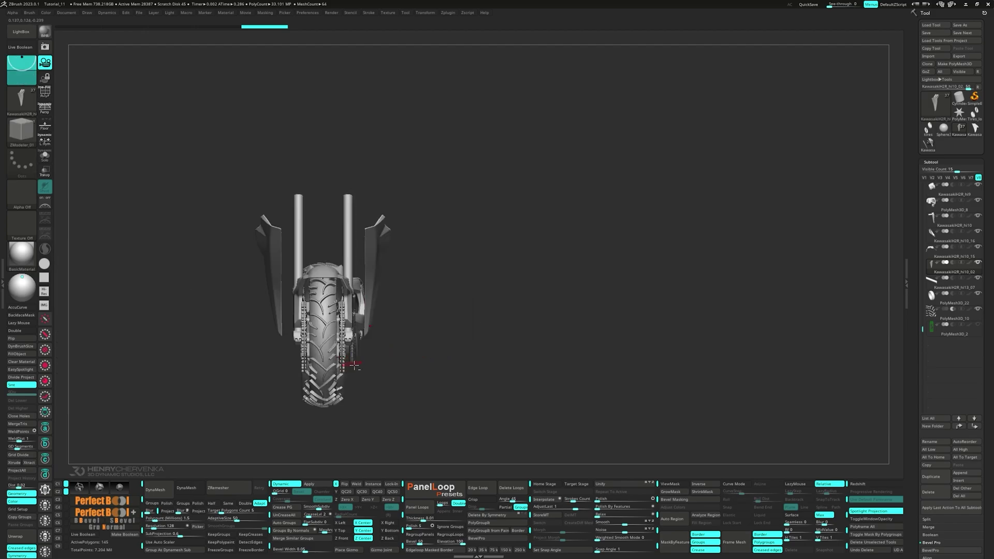
pyautogui.moveTo(381, 368); pyautogui.dragTo(539, 268)
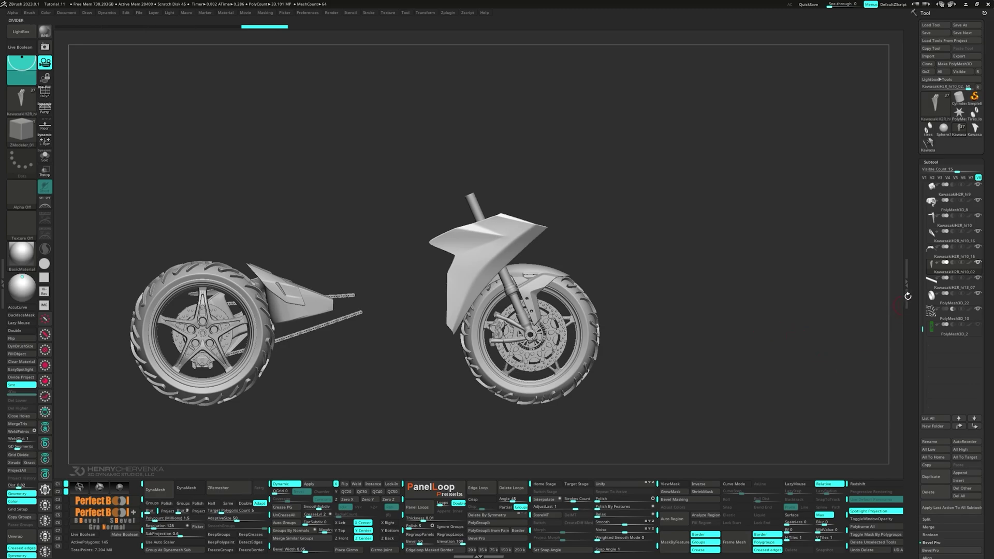
# Step: With the reference motorcycle shown, select the front fork subtool KawasakiH2R_hi13_07 and hide the fairing part KawasakiH2R_hi10_02
pyautogui.moveTo(931, 265)
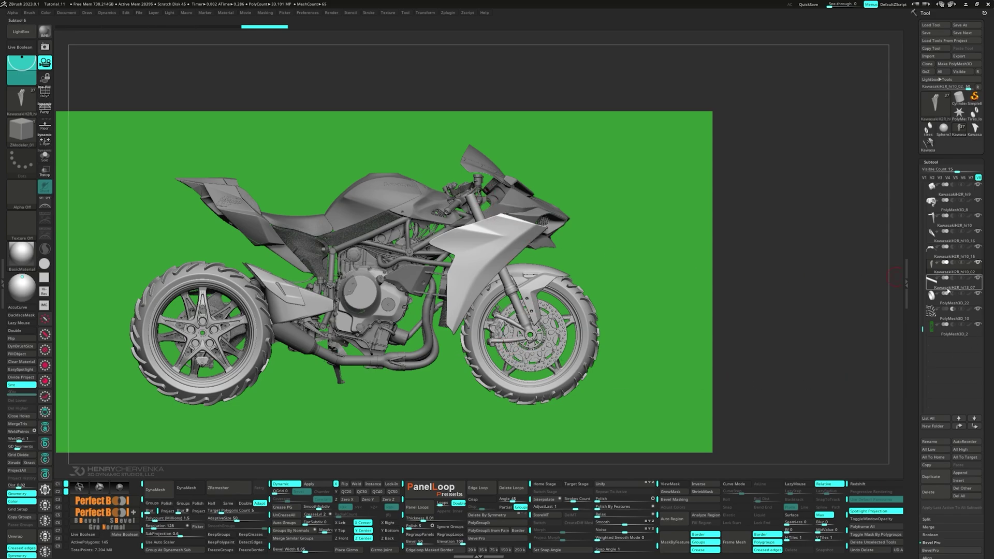
pyautogui.click(953, 288)
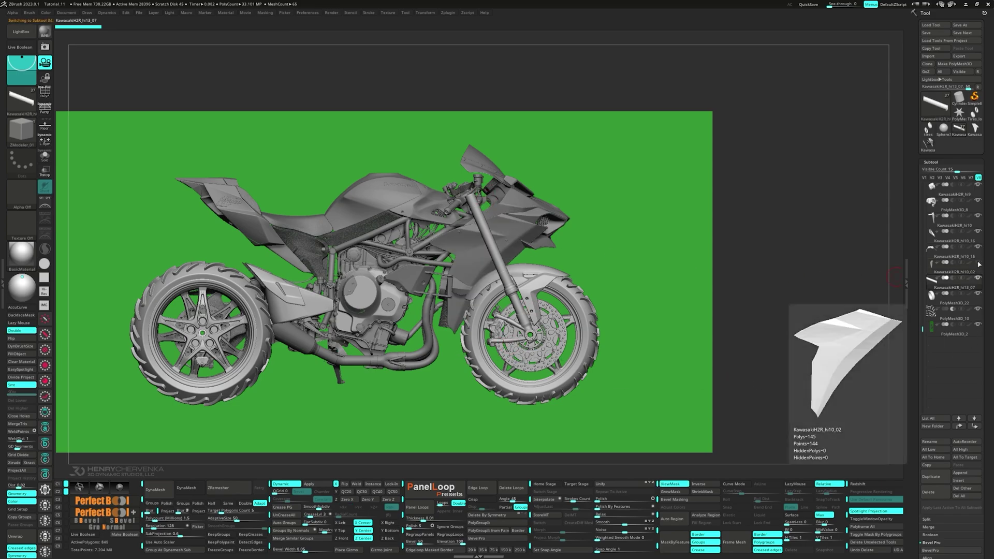
pyautogui.click(979, 264)
pyautogui.click(979, 264)
pyautogui.click(979, 264)
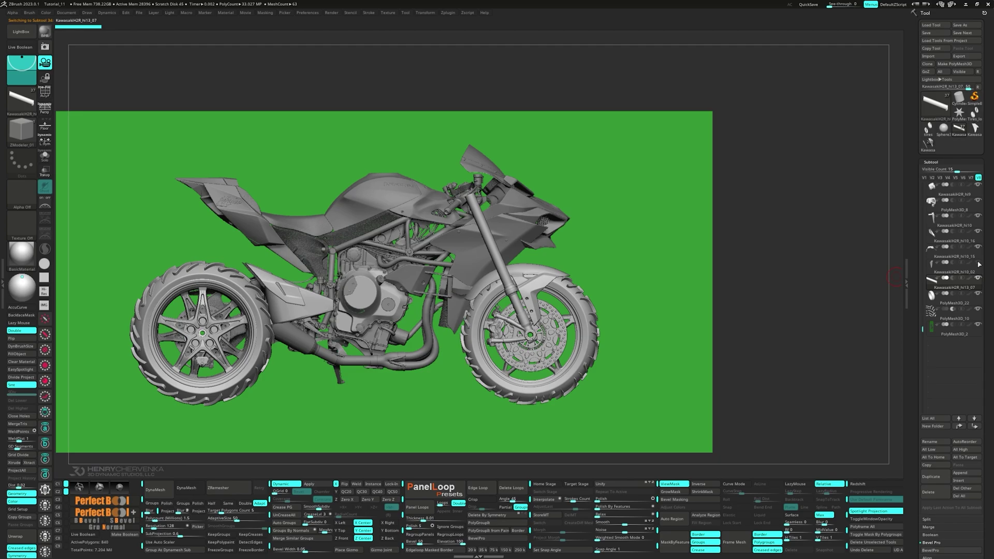